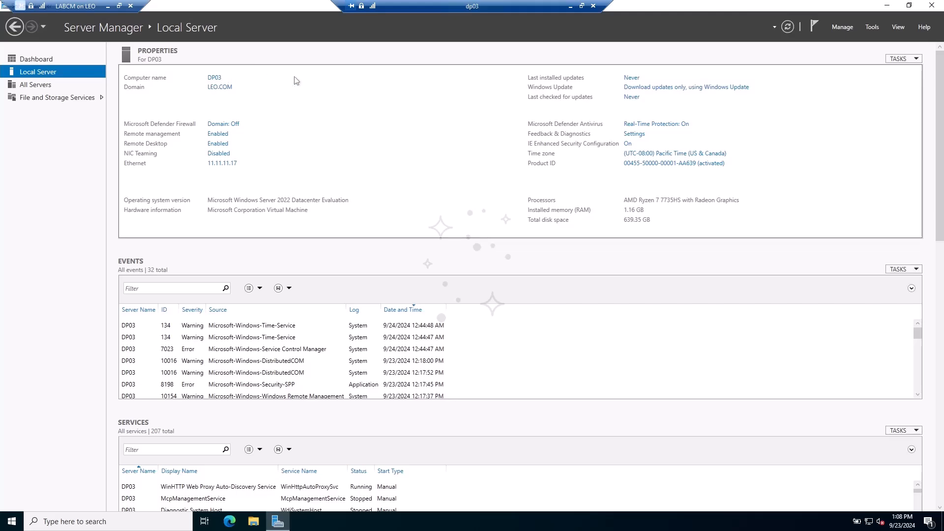
- Start the Add Roles and Features Wizard for DP03, skipping the introduction page, and advance to Features
{"action": "left_click", "coordinate": [37, 60]}
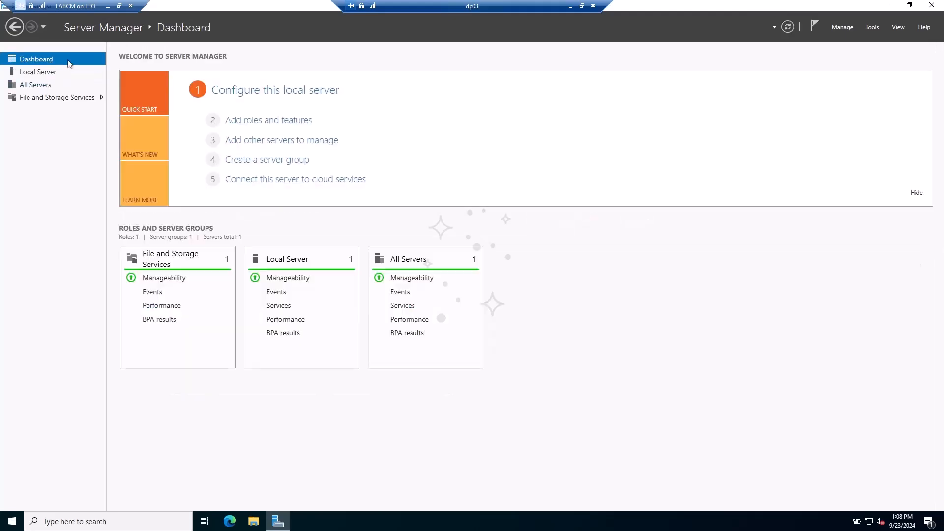
{"action": "left_click", "coordinate": [268, 121]}
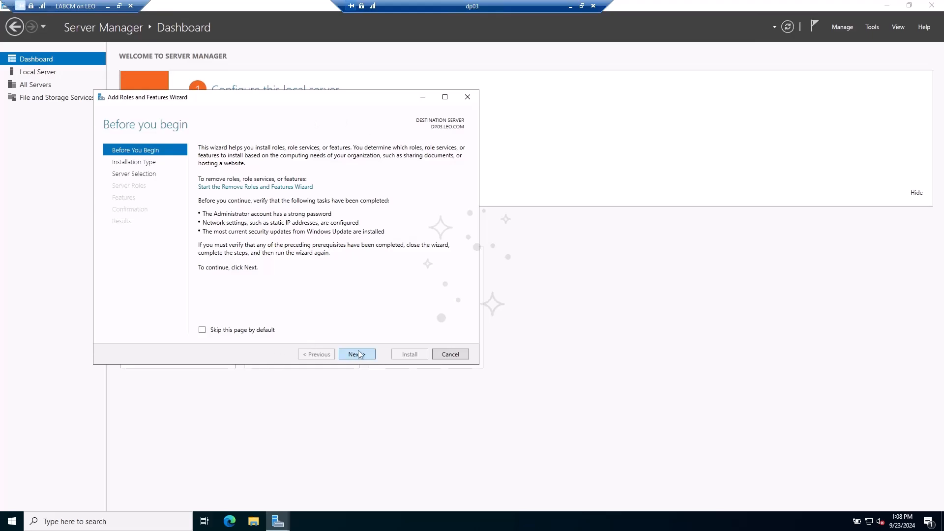
{"action": "left_click", "coordinate": [273, 333]}
{"action": "left_click_drag", "start_coordinate": [250, 105], "coordinate": [263, 89]}
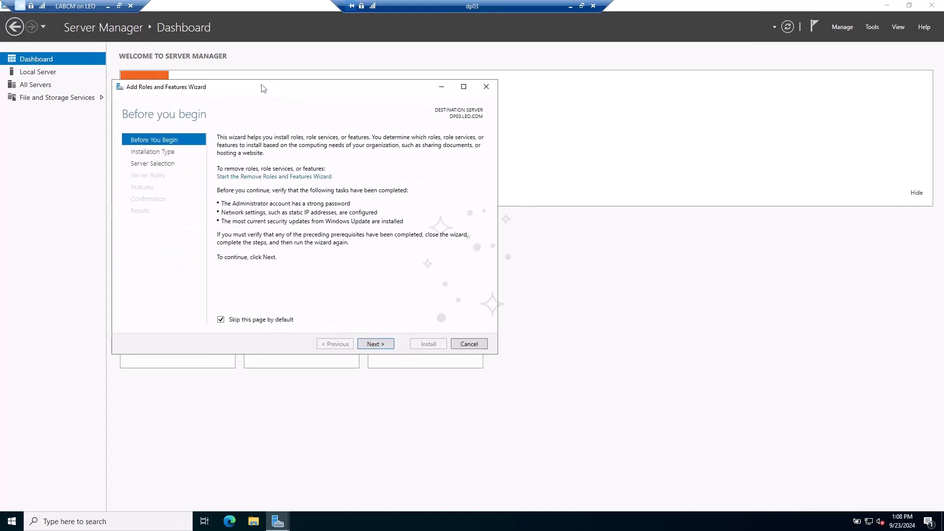
{"action": "left_click", "coordinate": [365, 345]}
{"action": "left_click", "coordinate": [364, 345]}
{"action": "left_click", "coordinate": [364, 345]}
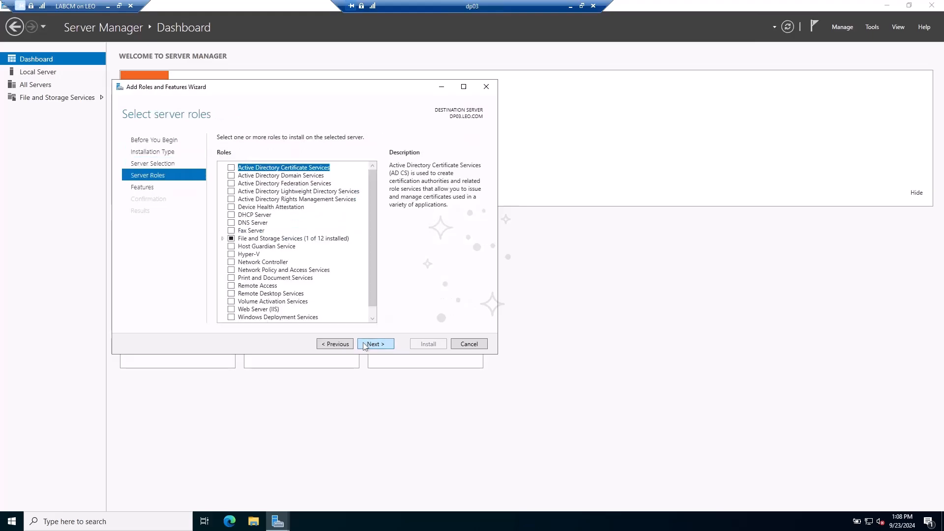
{"action": "left_click", "coordinate": [375, 344]}
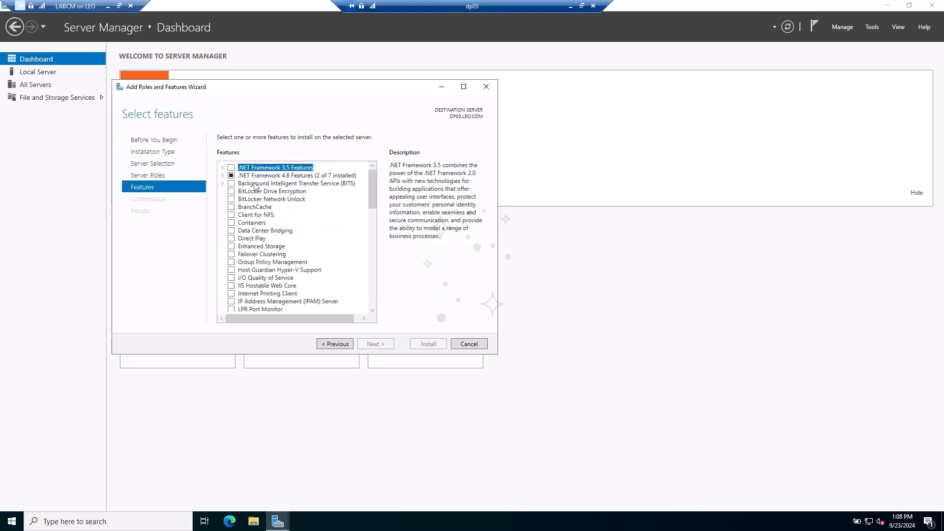
- Check .NET Framework 3.5 Features and Remote Differential Compression in the features list
{"action": "left_click", "coordinate": [231, 169]}
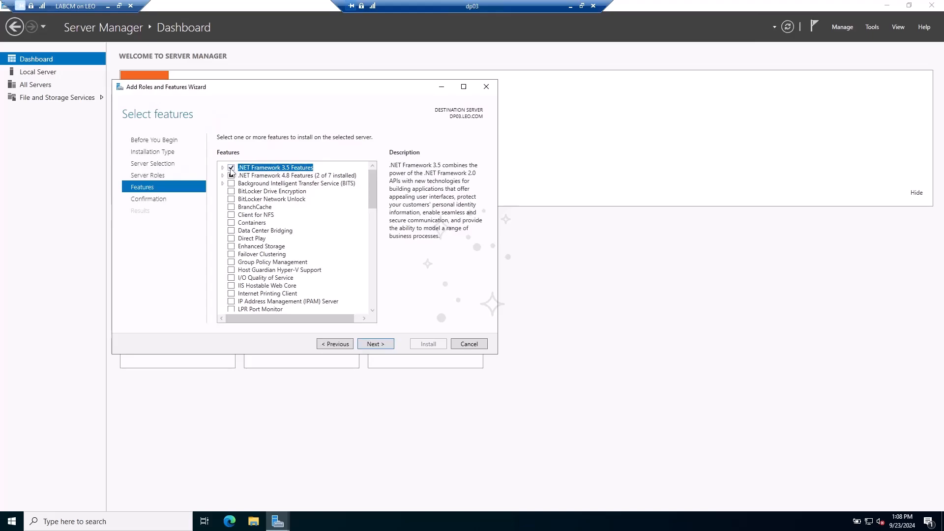
{"action": "left_click_drag", "start_coordinate": [296, 95], "coordinate": [294, 120]}
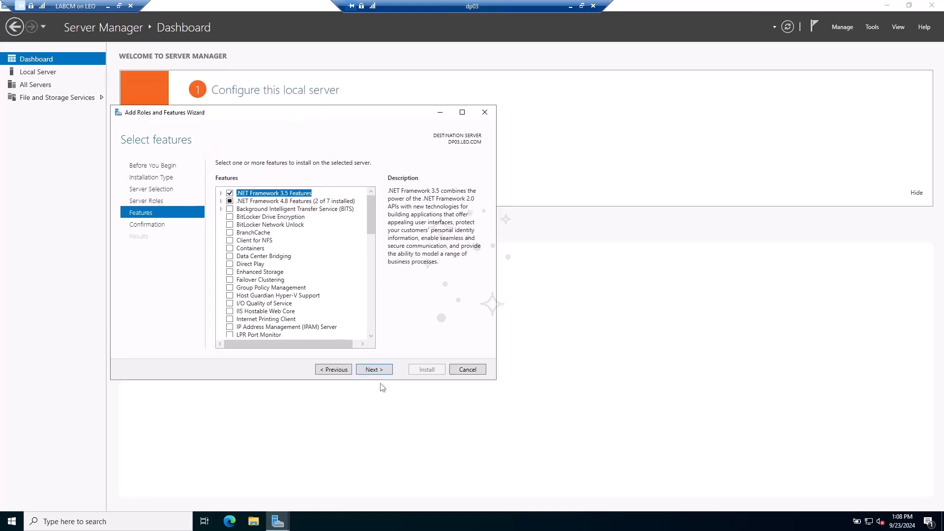
{"action": "scroll", "coordinate": [290, 254], "scroll_direction": "down", "scroll_amount": 2}
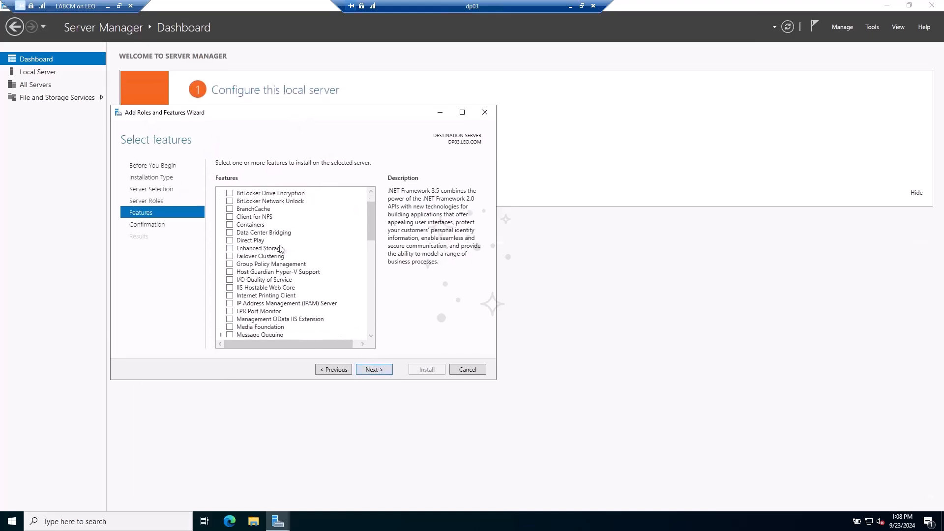
{"action": "scroll", "coordinate": [278, 252], "scroll_direction": "down", "scroll_amount": 5}
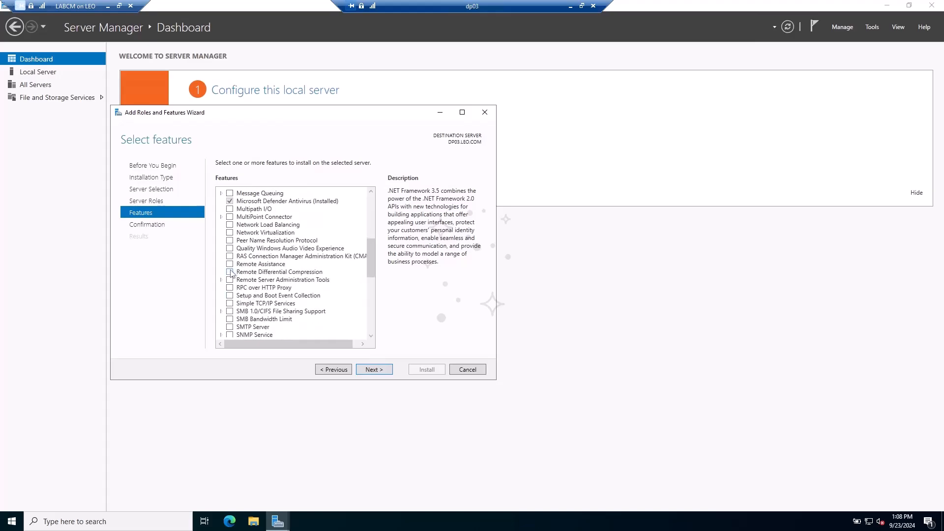
{"action": "left_click", "coordinate": [229, 272]}
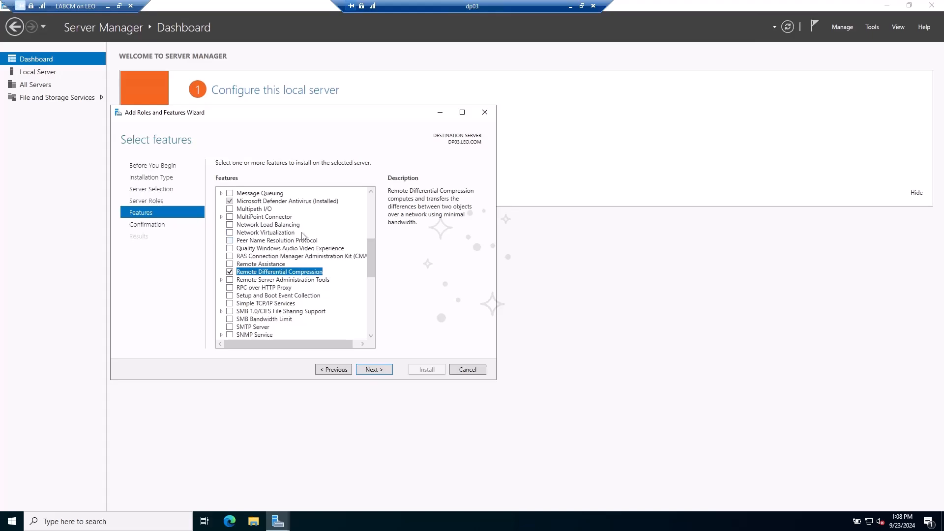
{"action": "scroll", "coordinate": [305, 275], "scroll_direction": "down", "scroll_amount": 9}
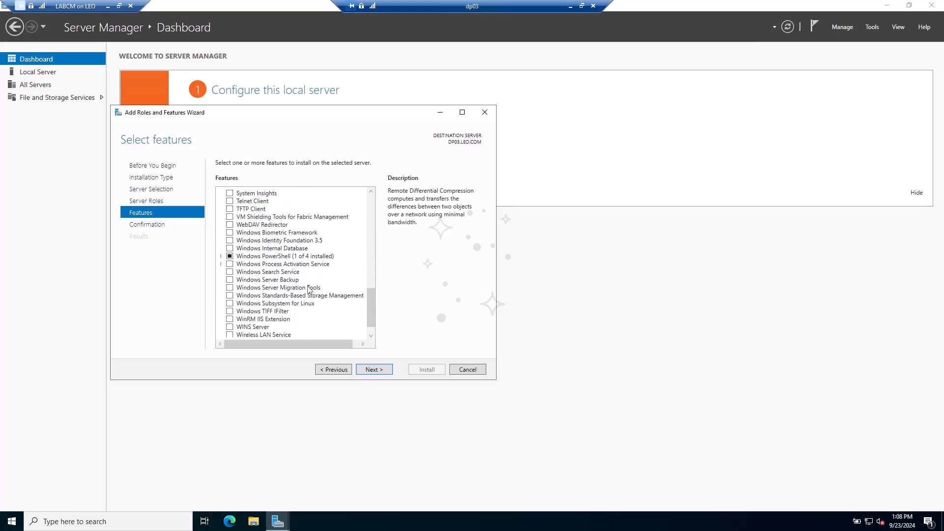
{"action": "scroll", "coordinate": [310, 290], "scroll_direction": "down", "scroll_amount": 1}
{"action": "scroll", "coordinate": [307, 278], "scroll_direction": "up", "scroll_amount": 8}
{"action": "scroll", "coordinate": [281, 251], "scroll_direction": "up", "scroll_amount": 2}
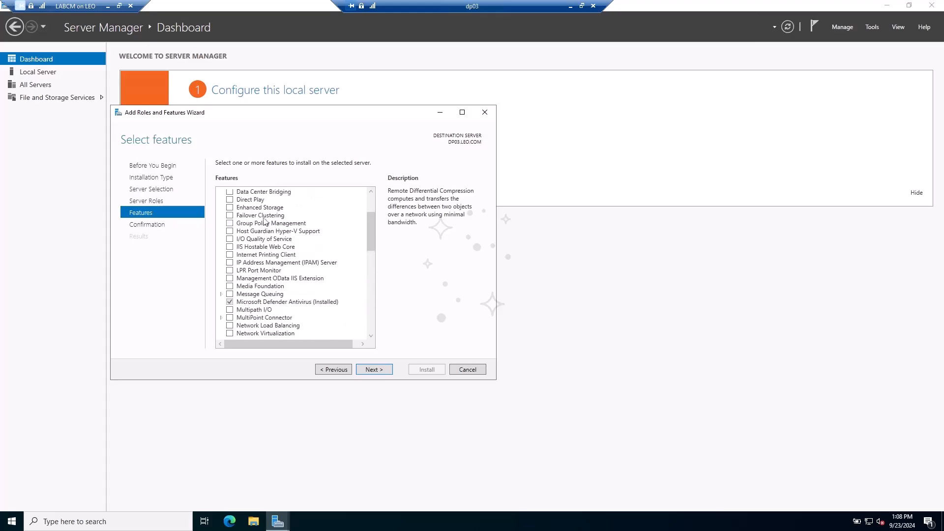
{"action": "left_click", "coordinate": [324, 370]}
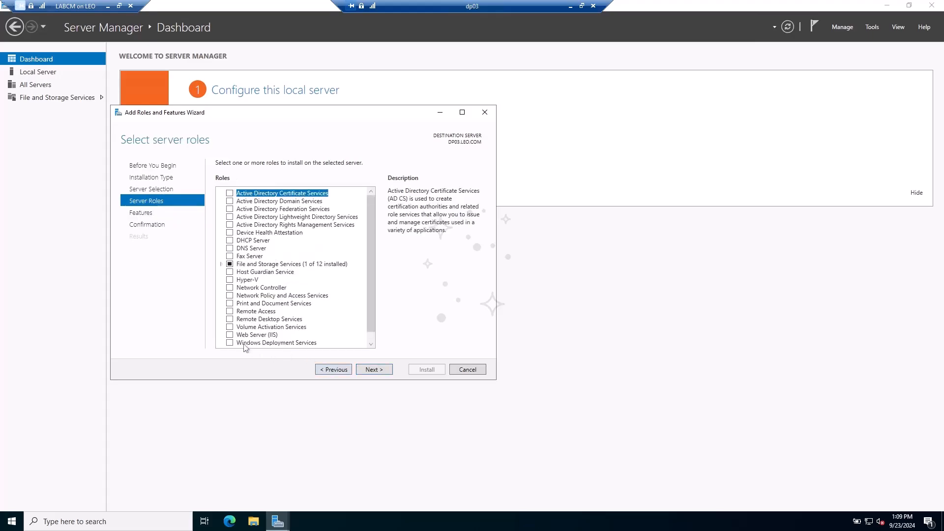
- Add the Web Server (IIS) role with its required features and advance to role services
{"action": "left_click", "coordinate": [229, 335]}
{"action": "left_click", "coordinate": [329, 324]}
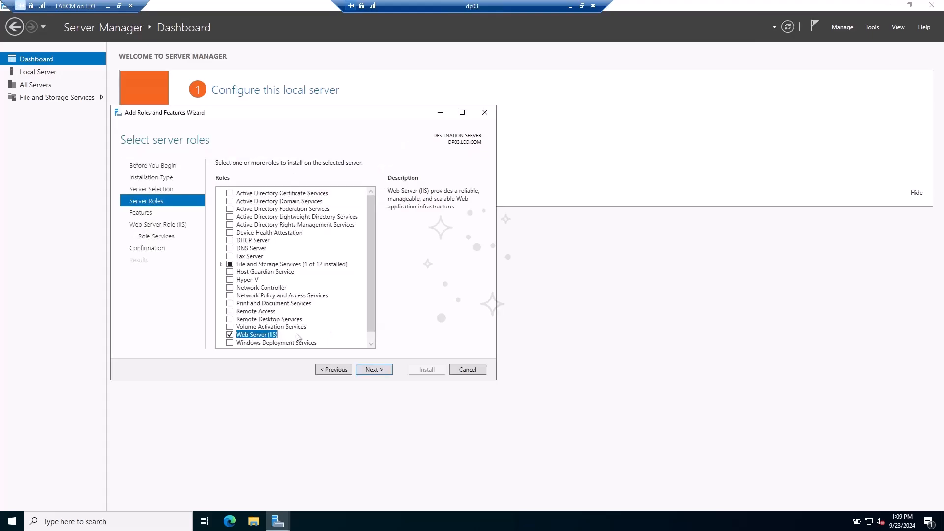
{"action": "left_click", "coordinate": [370, 371]}
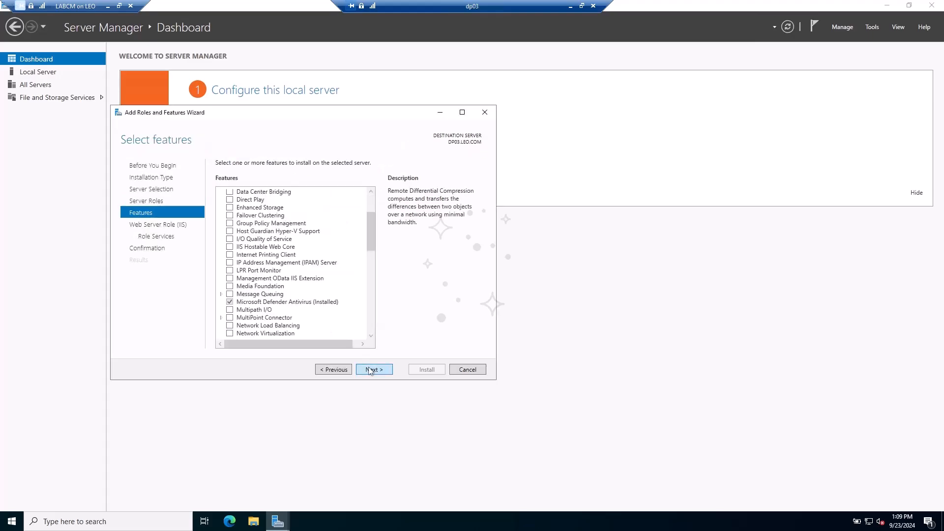
{"action": "left_click", "coordinate": [370, 370]}
{"action": "left_click", "coordinate": [370, 370]}
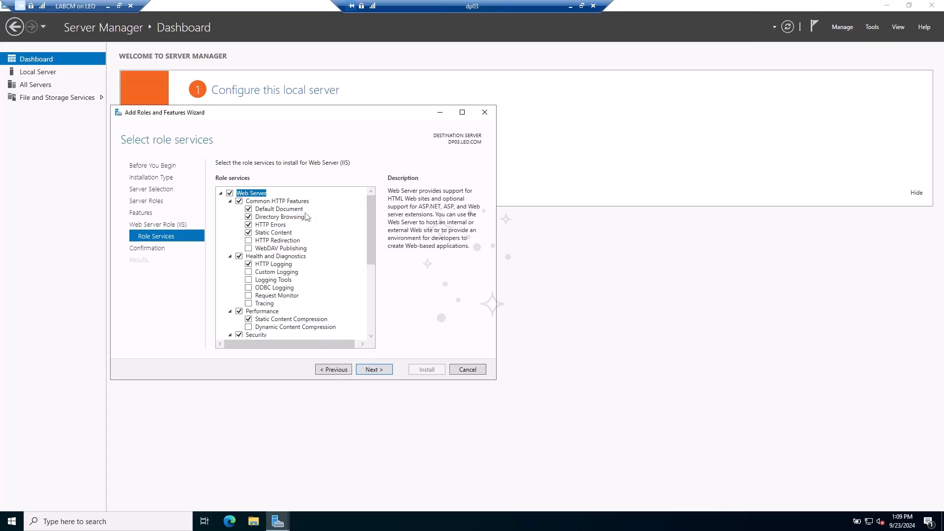
- Include the Windows Authentication and ISAPI Extensions role services for IIS
{"action": "scroll", "coordinate": [309, 219], "scroll_direction": "down", "scroll_amount": 4}
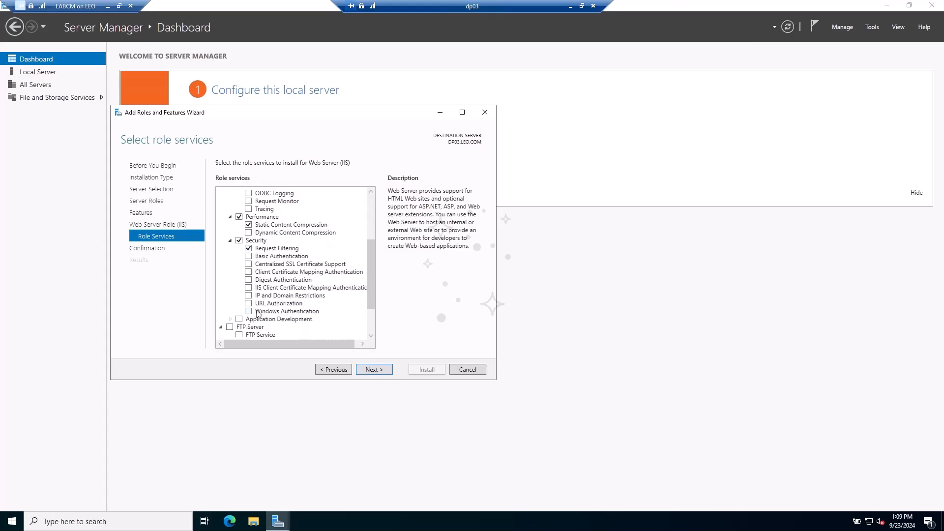
{"action": "left_click", "coordinate": [249, 311]}
{"action": "left_click", "coordinate": [231, 319]}
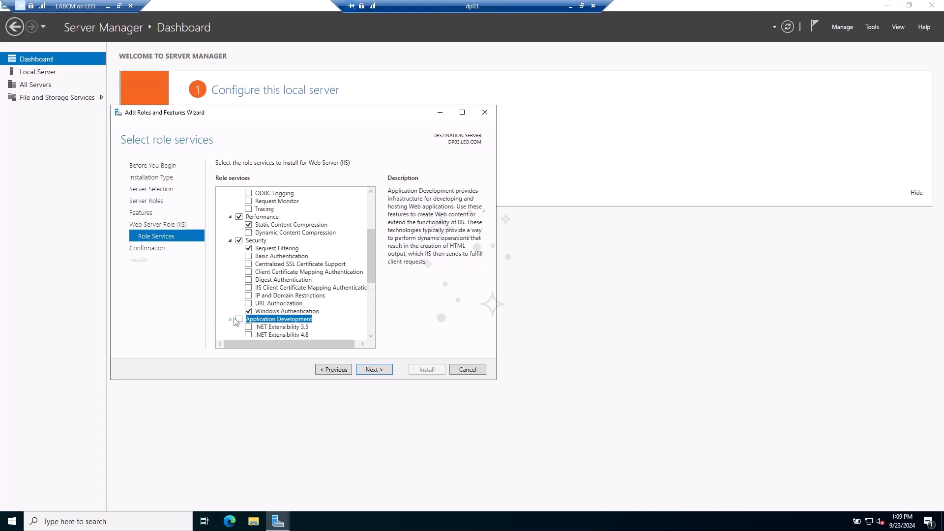
{"action": "scroll", "coordinate": [279, 227], "scroll_direction": "down", "scroll_amount": 4}
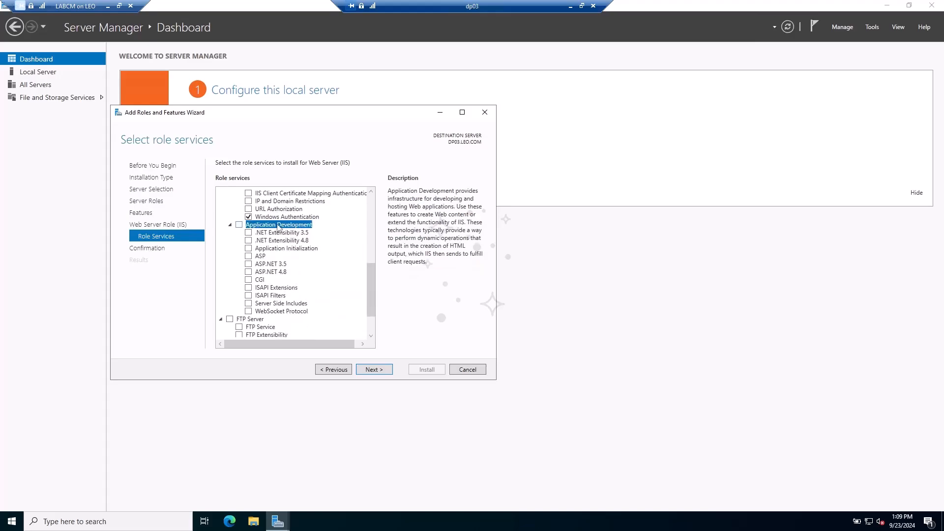
{"action": "left_click", "coordinate": [249, 288]}
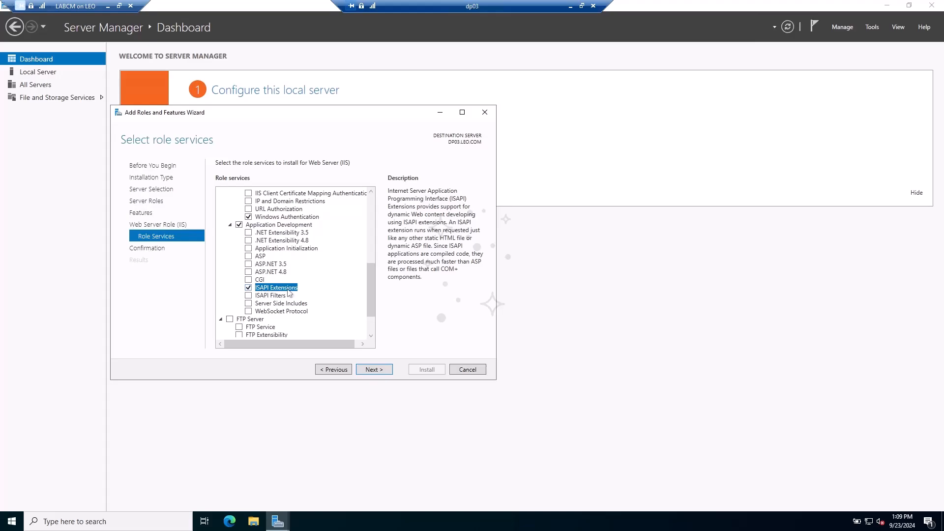
{"action": "scroll", "coordinate": [292, 292], "scroll_direction": "down", "scroll_amount": 2}
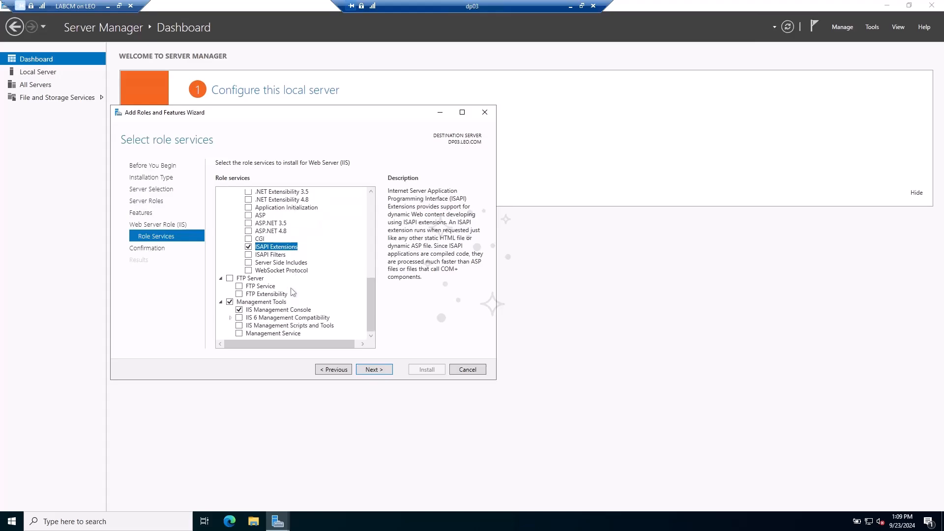
- Include IIS 6 Metabase Compatibility and IIS 6 WMI Compatibility, then continue to confirmation
{"action": "left_click", "coordinate": [239, 318]}
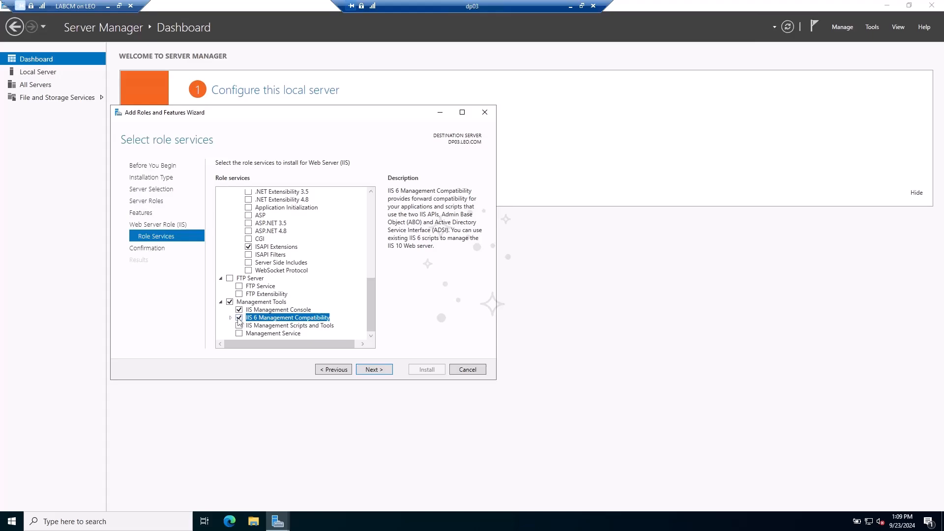
{"action": "left_click", "coordinate": [239, 319]}
{"action": "left_click", "coordinate": [230, 318]}
{"action": "scroll", "coordinate": [256, 317], "scroll_direction": "down", "scroll_amount": 1}
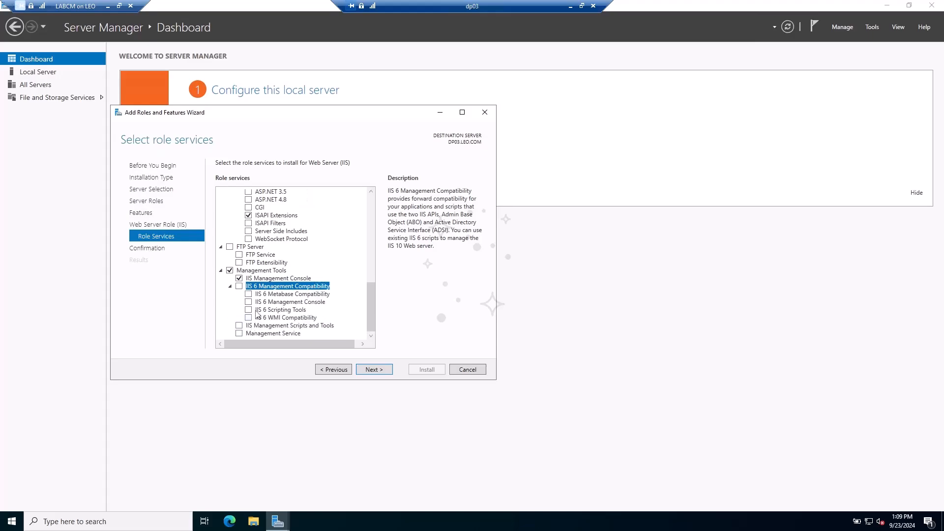
{"action": "left_click", "coordinate": [273, 295]}
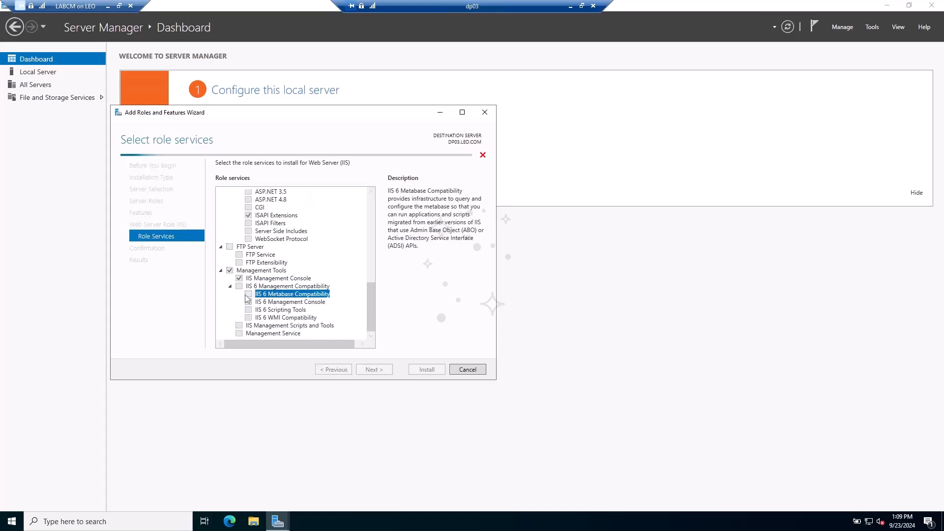
{"action": "left_click", "coordinate": [248, 317]}
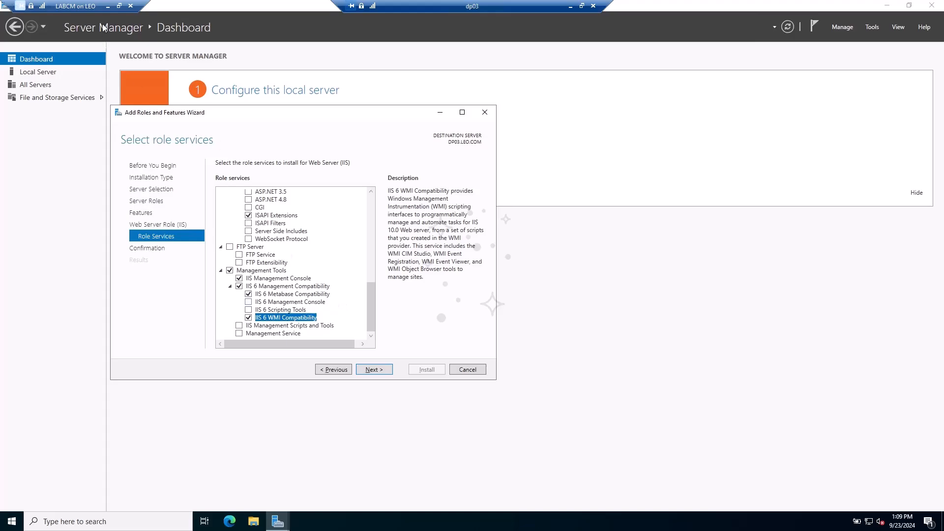
{"action": "left_click", "coordinate": [119, 6]}
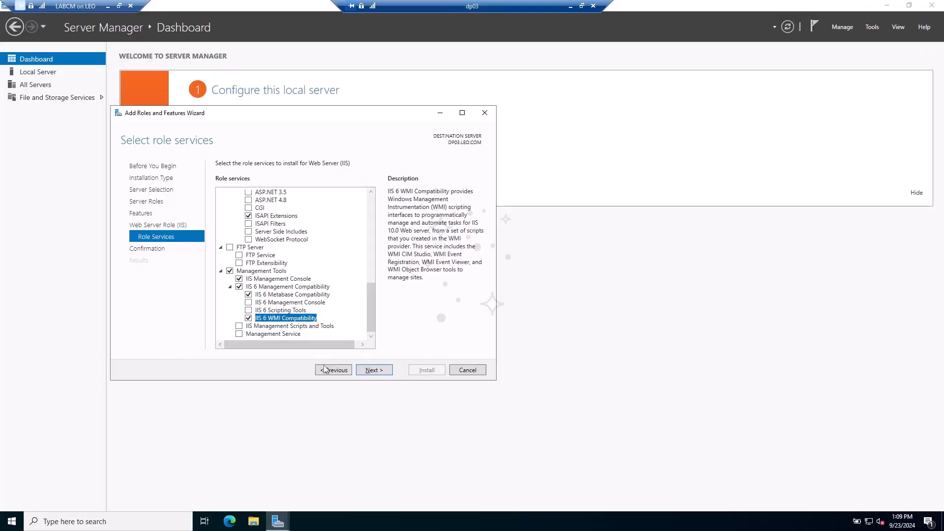
{"action": "left_click", "coordinate": [373, 370]}
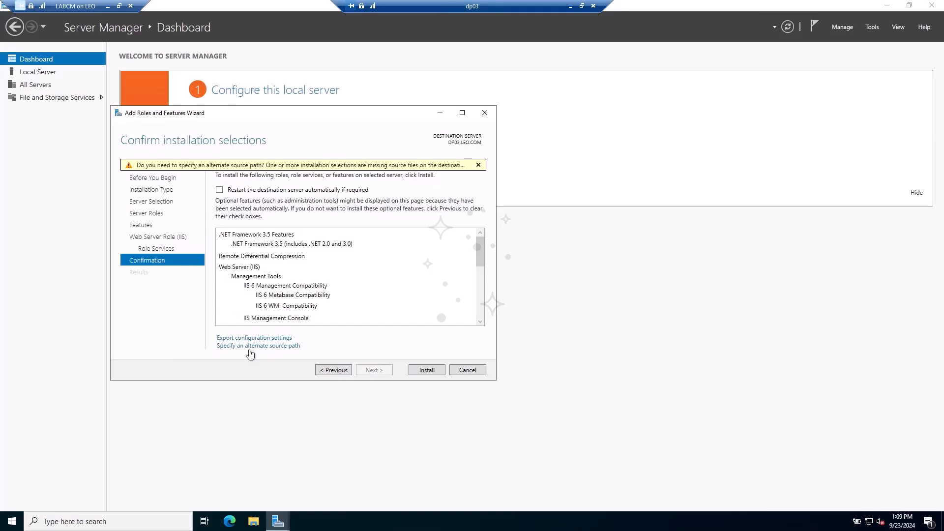
- Copy the E:\sources\sxs folder path from Explorer for the alternate source
{"action": "left_click", "coordinate": [274, 346]}
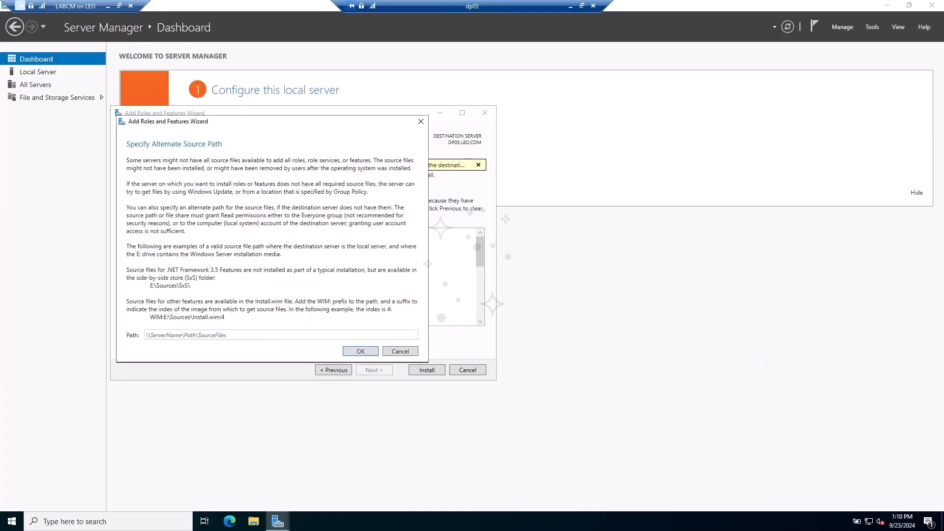
{"action": "left_click", "coordinate": [253, 521]}
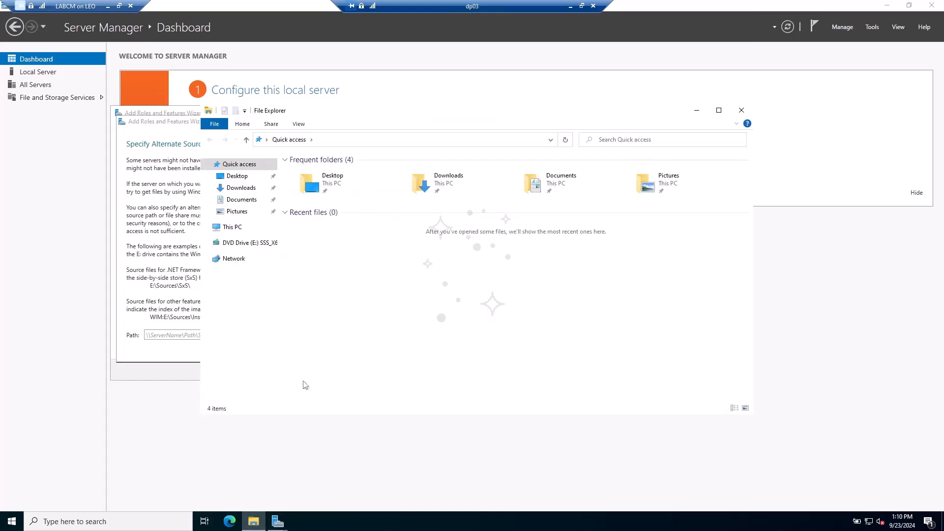
{"action": "left_click", "coordinate": [246, 242]}
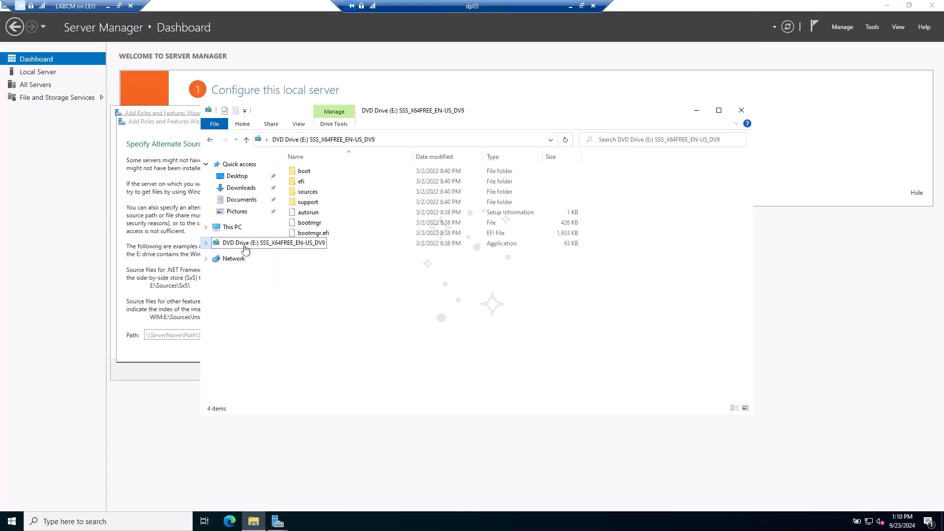
{"action": "double_click", "coordinate": [325, 193]}
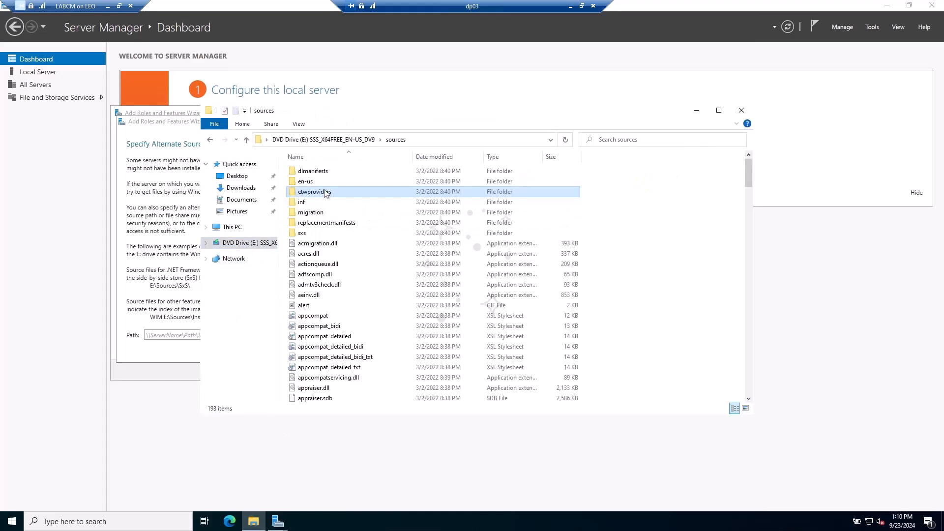
{"action": "double_click", "coordinate": [307, 233]}
{"action": "left_click", "coordinate": [441, 143]}
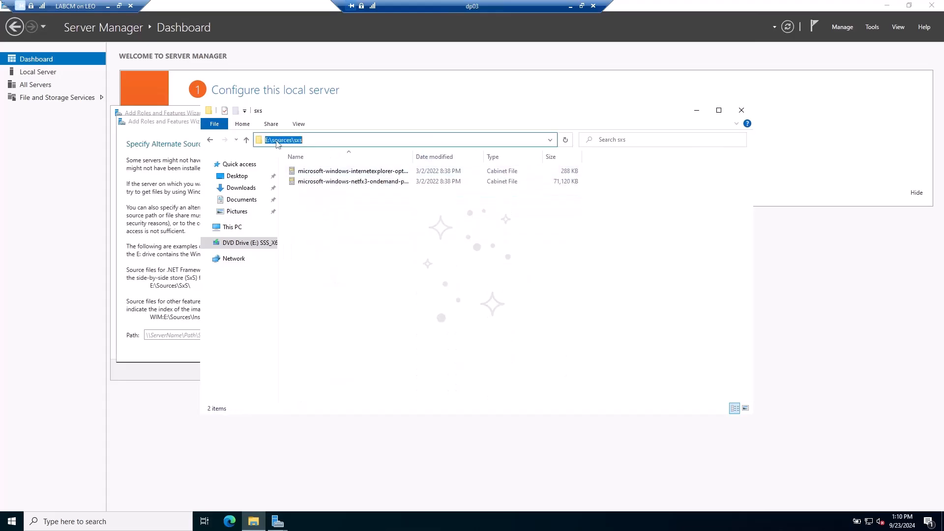
{"action": "right_click", "coordinate": [277, 142]}
{"action": "left_click", "coordinate": [295, 171]}
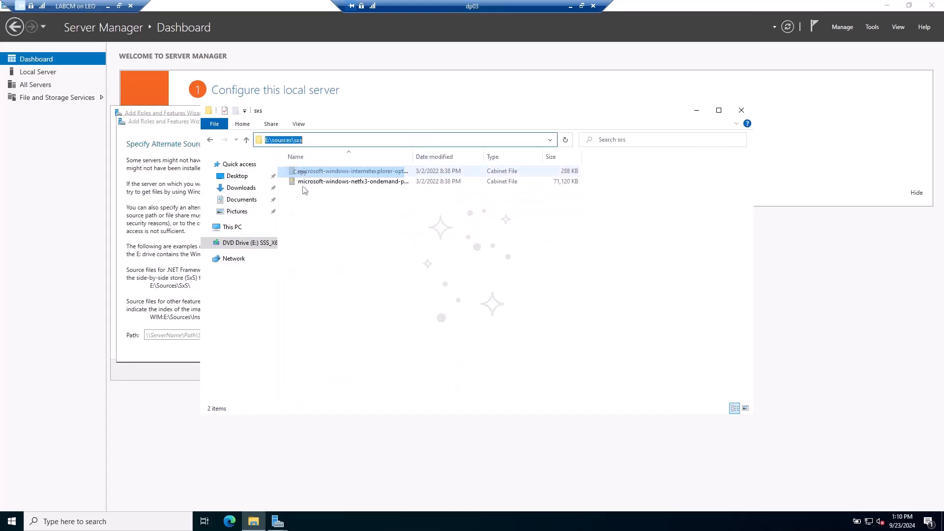
- Paste E:\sources\sxs as the alternate source path and start the installation
{"action": "left_click", "coordinate": [170, 348]}
{"action": "right_click", "coordinate": [186, 341]}
{"action": "left_click", "coordinate": [246, 364]}
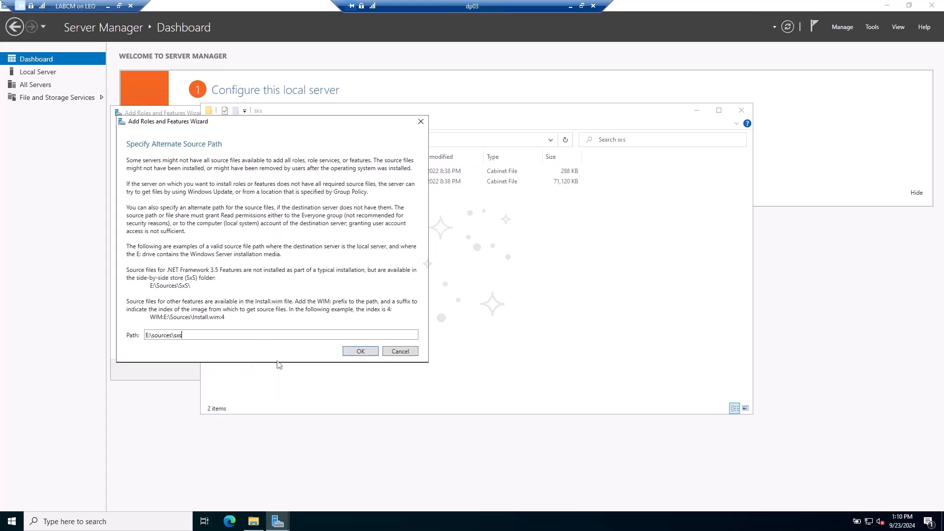
{"action": "left_click", "coordinate": [365, 352]}
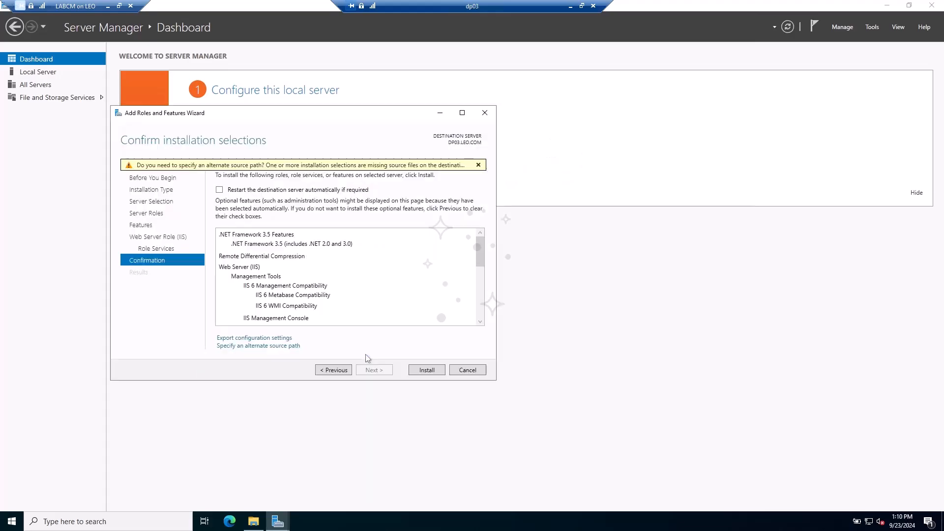
{"action": "left_click", "coordinate": [422, 371]}
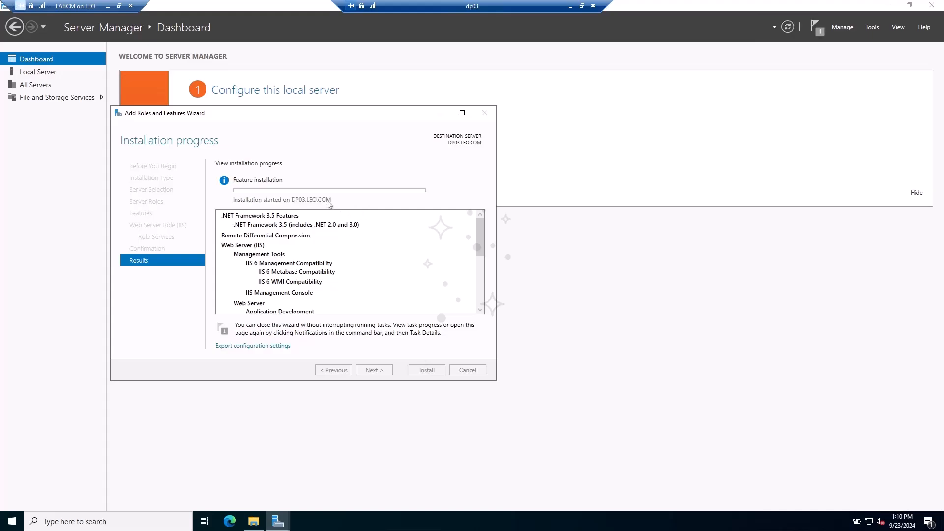
{"action": "right_click", "coordinate": [12, 521]}
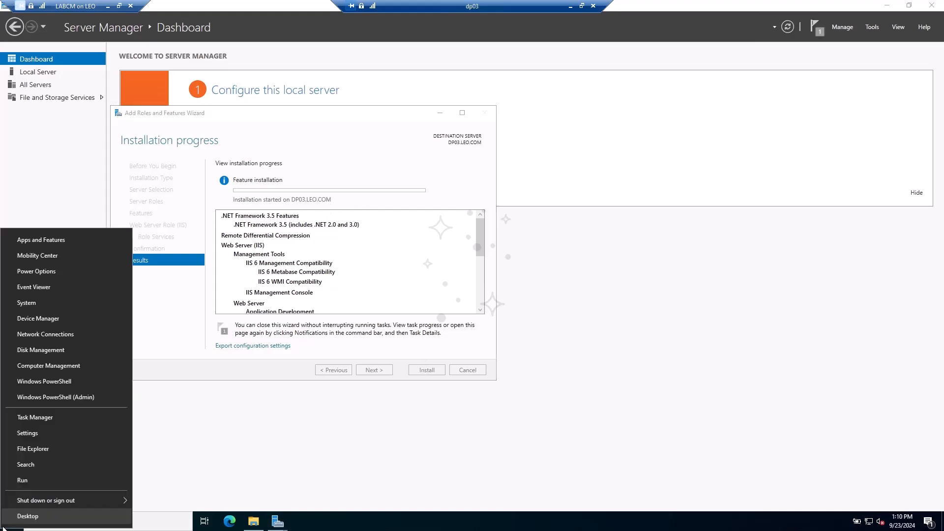
- Run lusrmgr.msc and open the Administrators group's properties
{"action": "left_click", "coordinate": [61, 485]}
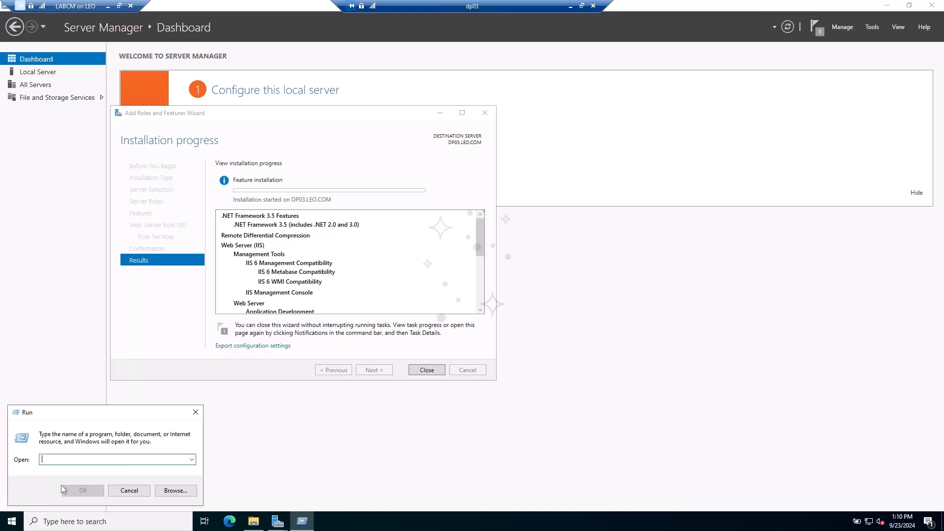
{"action": "type", "text": "s"}
{"action": "key", "text": "BackSpace"}
{"action": "type", "text": "lu"}
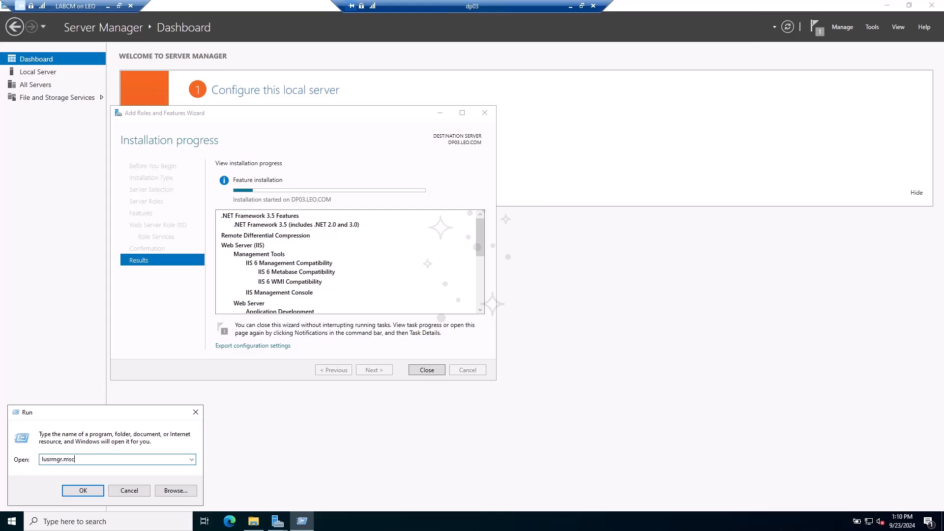
{"action": "type", "text": "srmgr.msc"}
{"action": "left_click", "coordinate": [63, 489]}
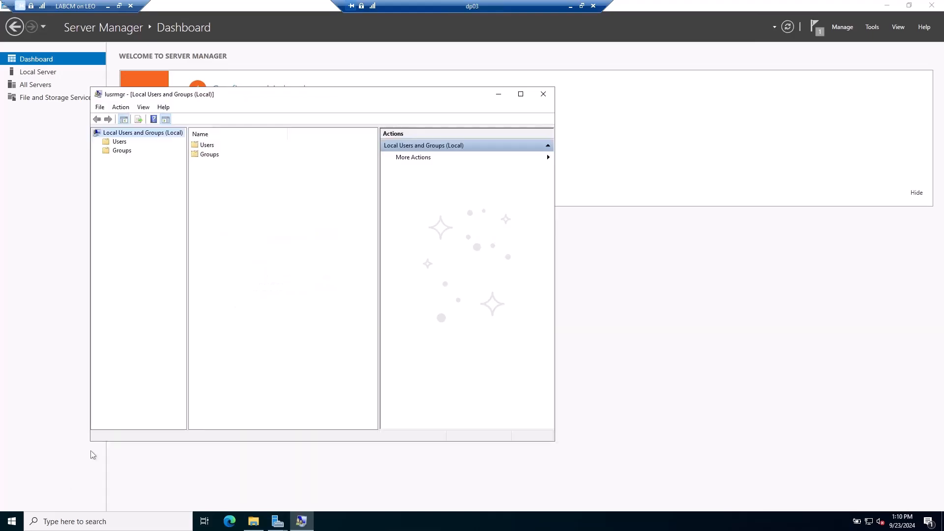
{"action": "left_click", "coordinate": [217, 157]}
{"action": "double_click", "coordinate": [215, 157]}
{"action": "double_click", "coordinate": [228, 155]}
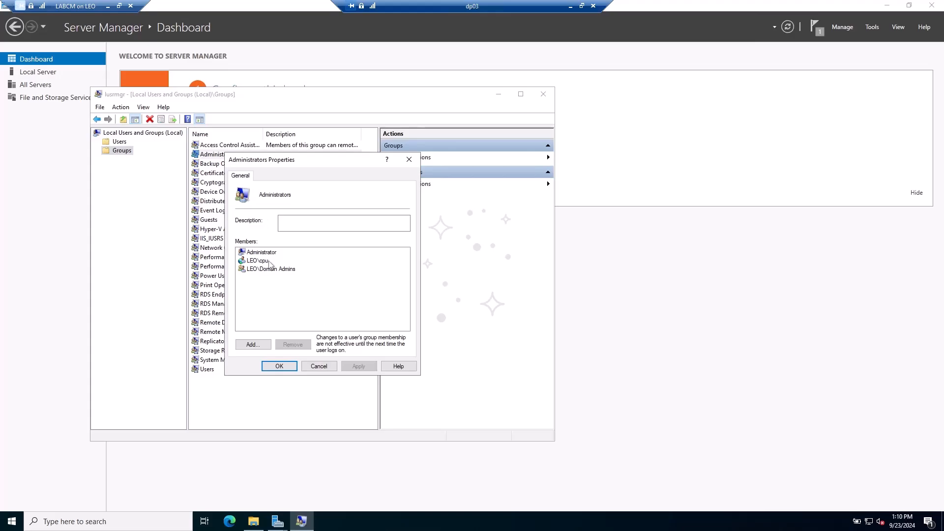
- Add the SCCM service account to the Administrators group
{"action": "left_click_drag", "start_coordinate": [279, 169], "coordinate": [299, 185]}
{"action": "left_click", "coordinate": [275, 361]}
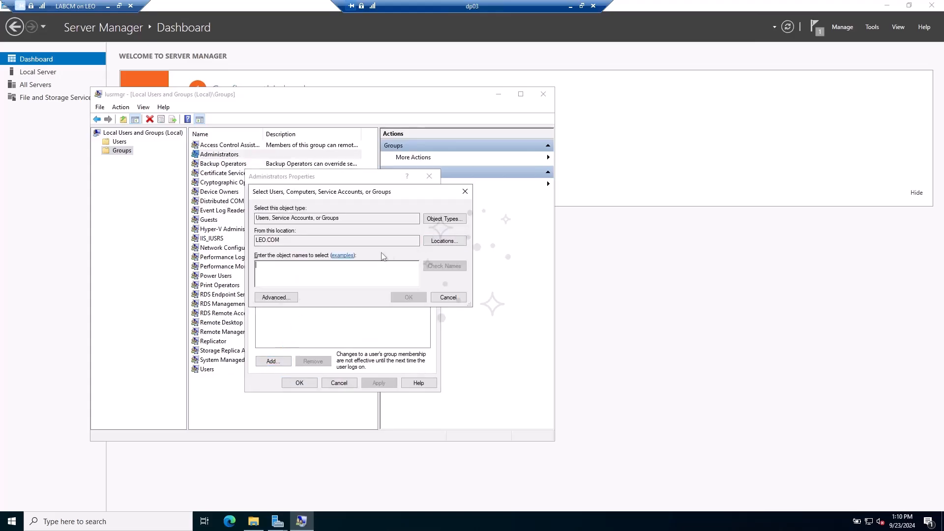
{"action": "type", "text": "sccm"}
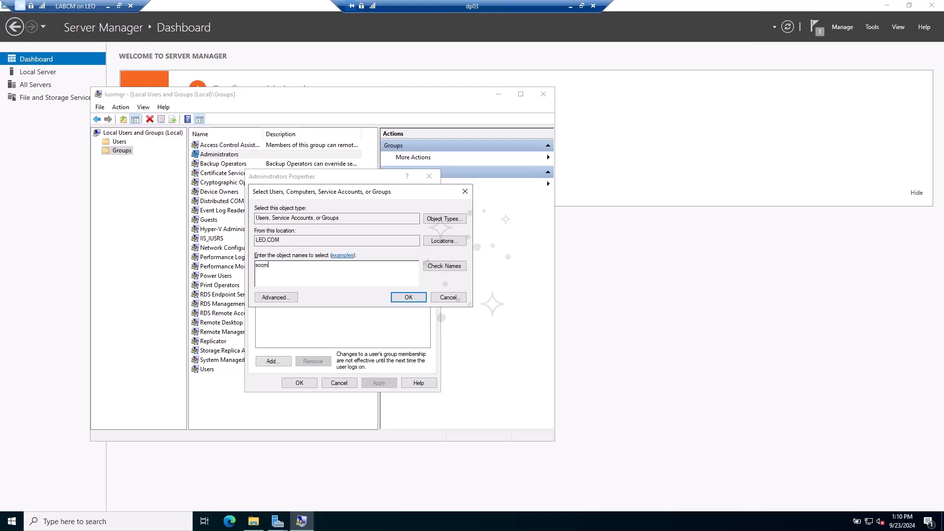
{"action": "key", "text": "alt+k"}
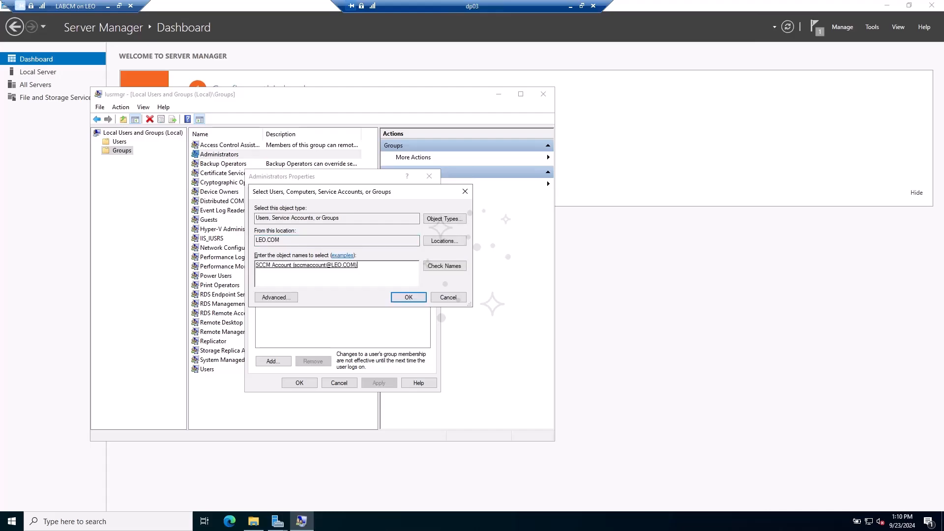
{"action": "key", "text": "Return"}
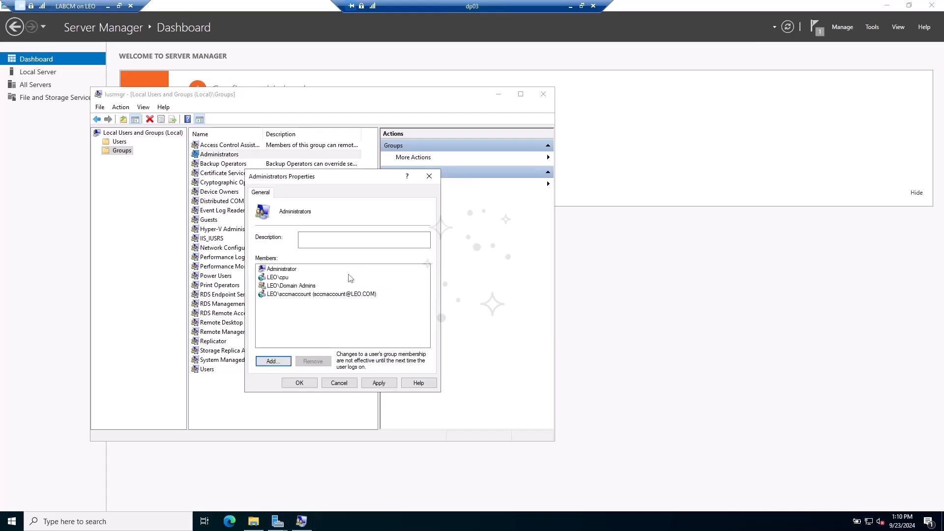
- Add the CONFIGMGR computer account to Administrators, searching Computers only, and apply the change
{"action": "left_click", "coordinate": [273, 360]}
{"action": "left_click", "coordinate": [444, 219]}
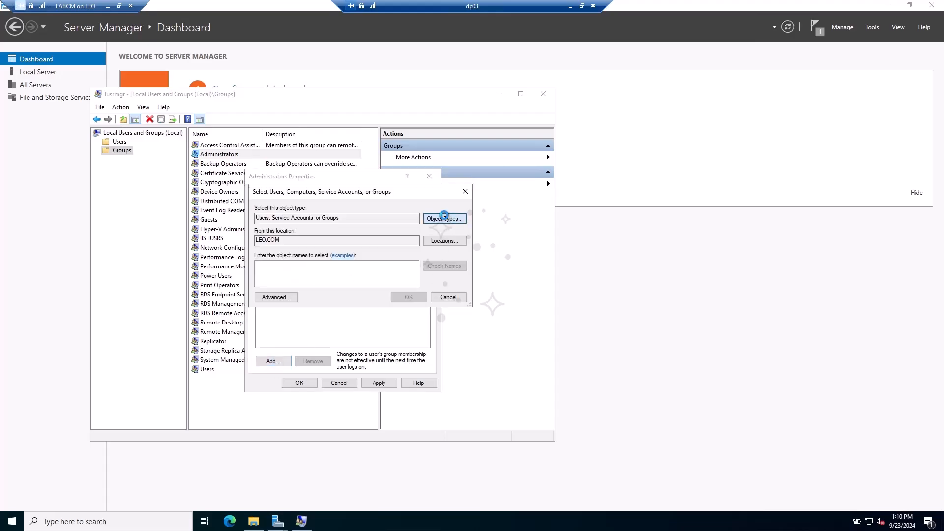
{"action": "left_click", "coordinate": [264, 274]}
{"action": "left_click", "coordinate": [265, 265]}
{"action": "left_click", "coordinate": [265, 257]}
{"action": "left_click", "coordinate": [426, 332]}
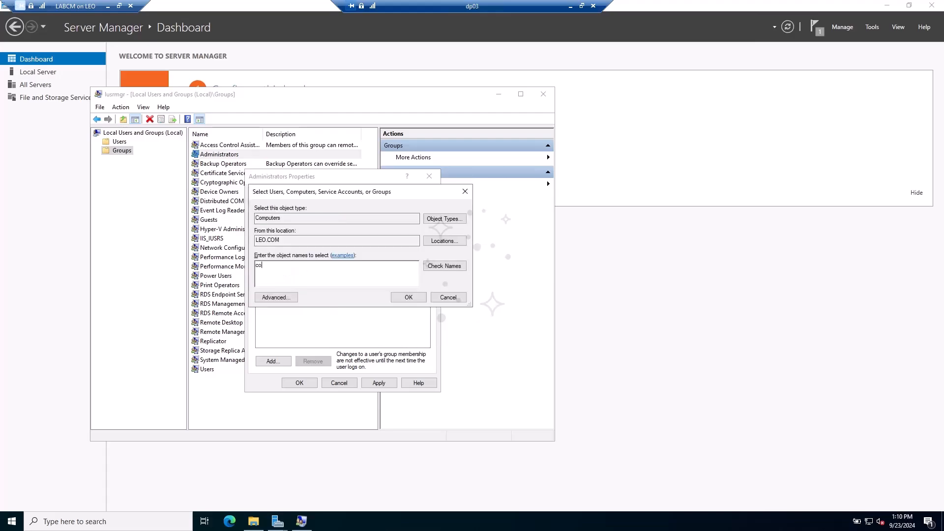
{"action": "type", "text": "config"}
{"action": "key", "text": "alt+k"}
{"action": "left_click", "coordinate": [408, 297]}
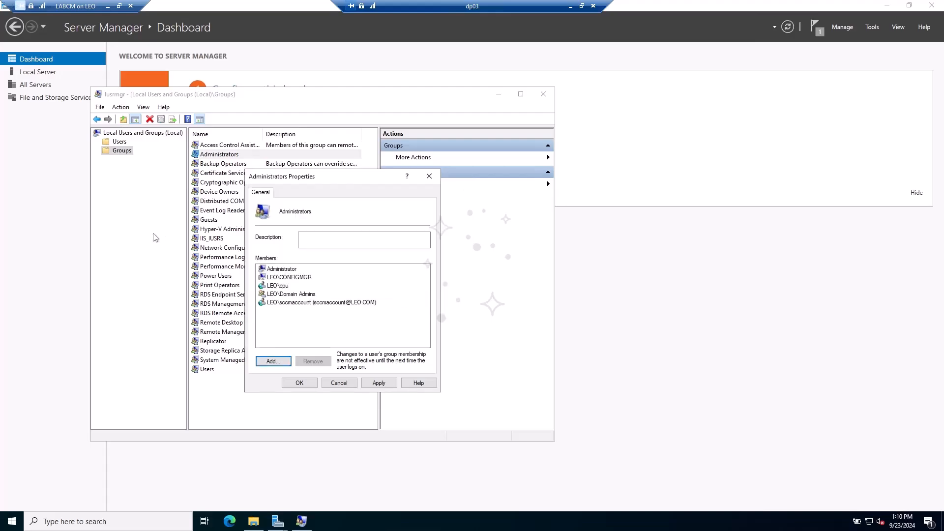
{"action": "left_click", "coordinate": [264, 278]}
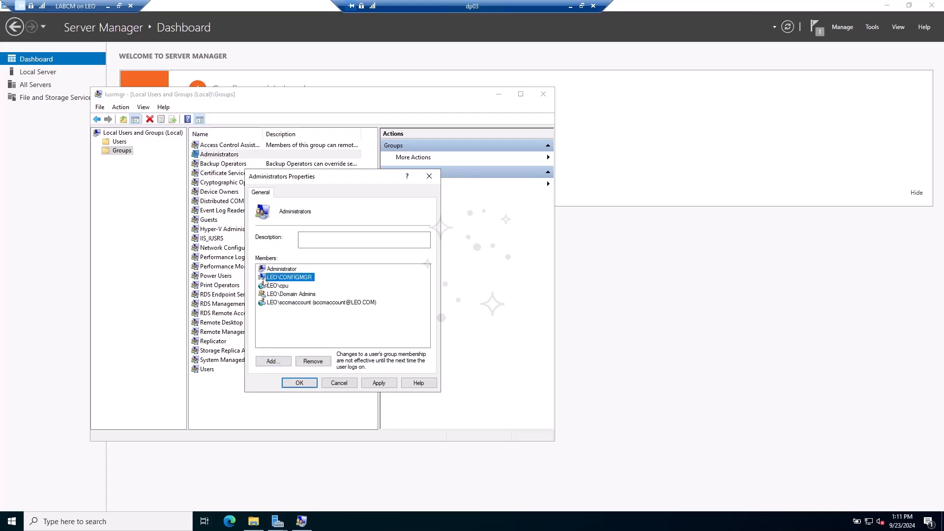
{"action": "left_click", "coordinate": [262, 304]}
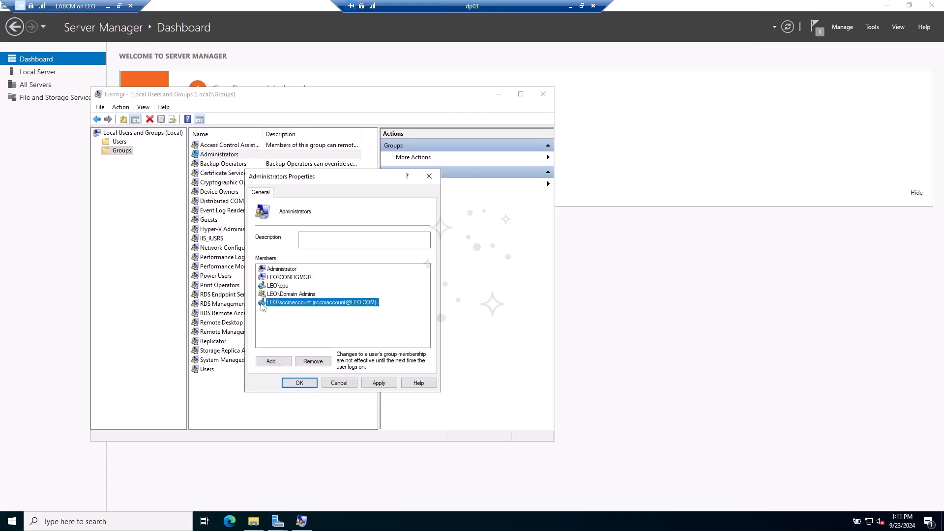
{"action": "left_click", "coordinate": [379, 383]}
{"action": "left_click", "coordinate": [300, 383]}
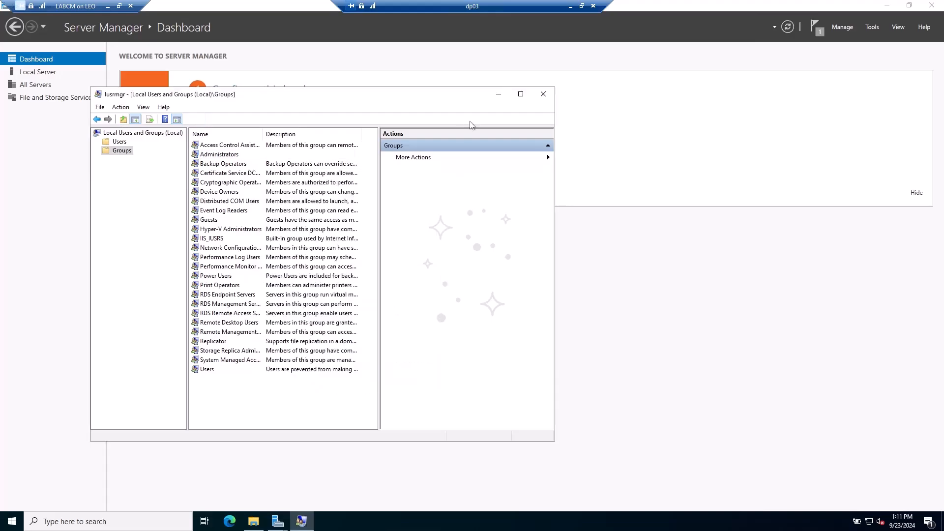
- Close Local Users and Groups and open the firewall console's Inbound Rules list
{"action": "left_click", "coordinate": [543, 94]}
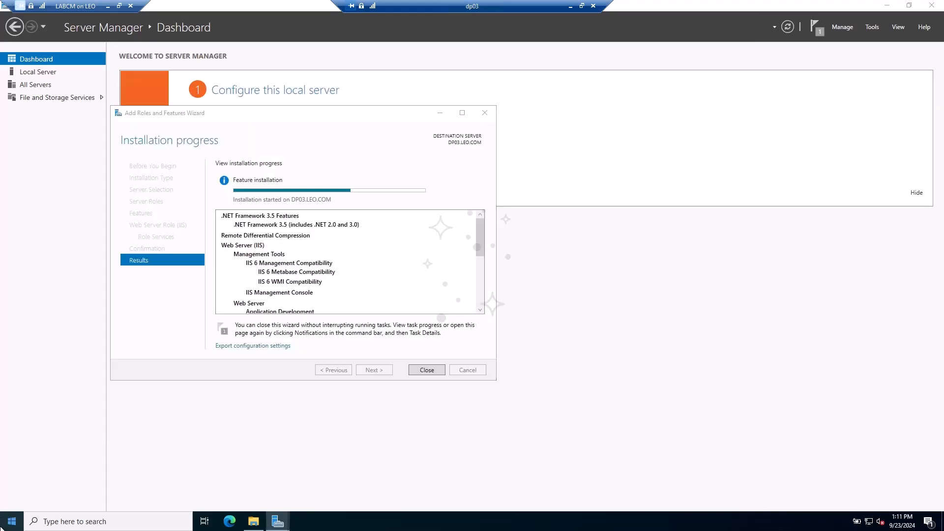
{"action": "right_click", "coordinate": [11, 520]}
{"action": "left_click", "coordinate": [46, 479]}
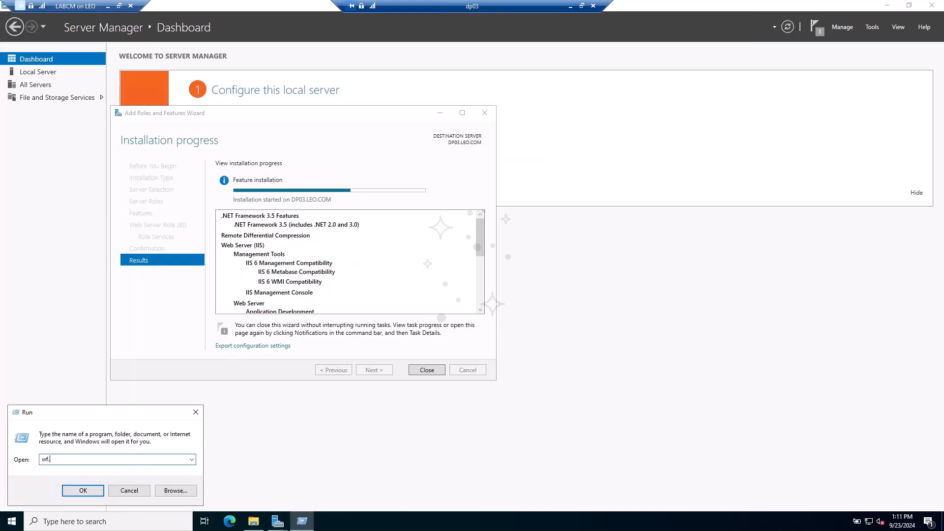
{"action": "key", "text": "Return"}
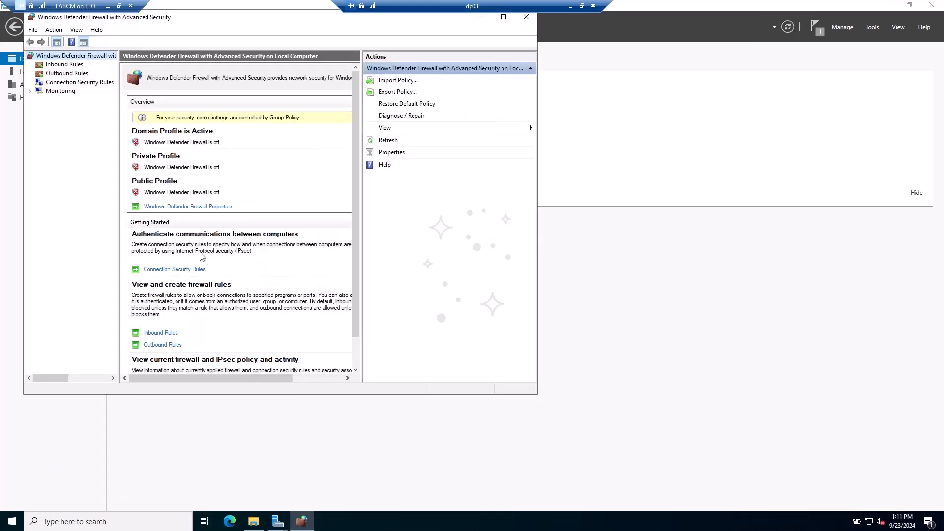
{"action": "left_click", "coordinate": [71, 66]}
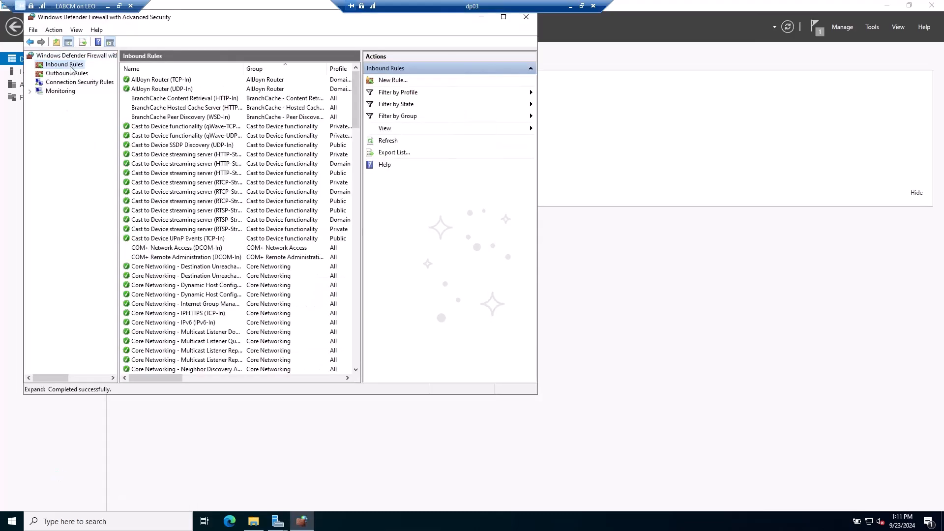
- Create a new predefined Windows Management Instrumentation (WMI) inbound rule with WMI-In enabled
{"action": "left_click", "coordinate": [392, 79]}
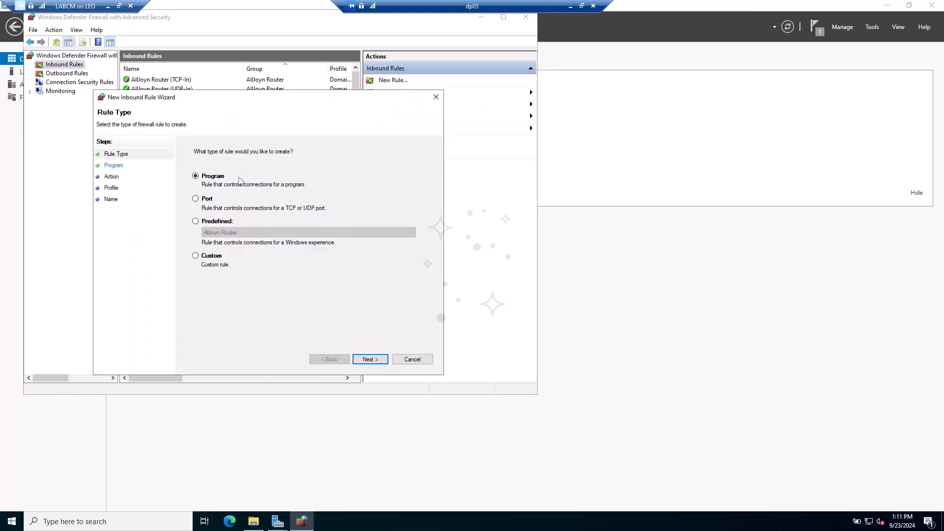
{"action": "left_click", "coordinate": [230, 223]}
{"action": "left_click", "coordinate": [237, 234]}
{"action": "scroll", "coordinate": [283, 386], "scroll_direction": "down", "scroll_amount": 5}
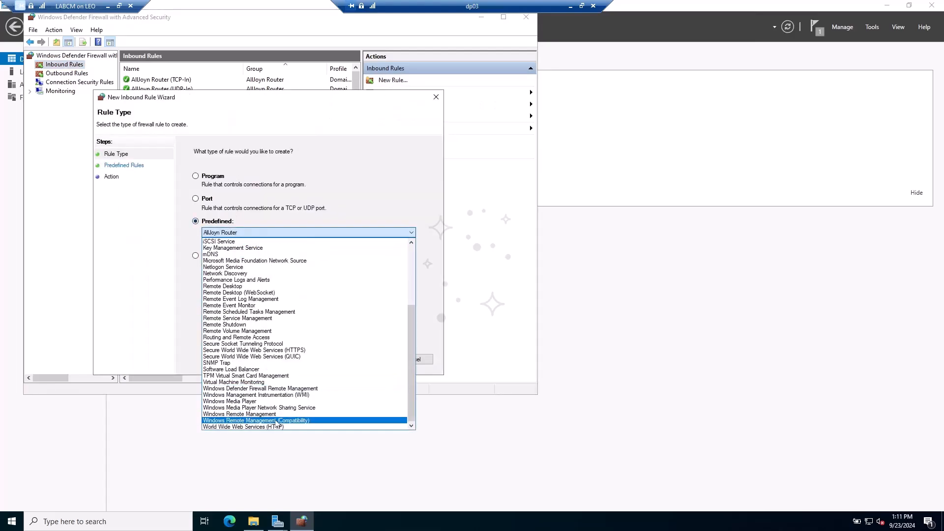
{"action": "left_click", "coordinate": [270, 395]}
{"action": "left_click", "coordinate": [371, 359]}
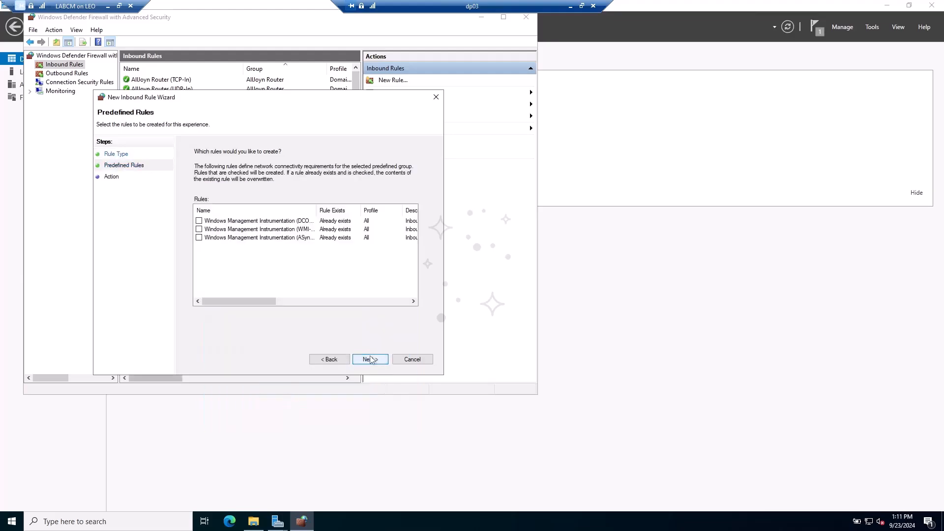
{"action": "double_click", "coordinate": [317, 210]}
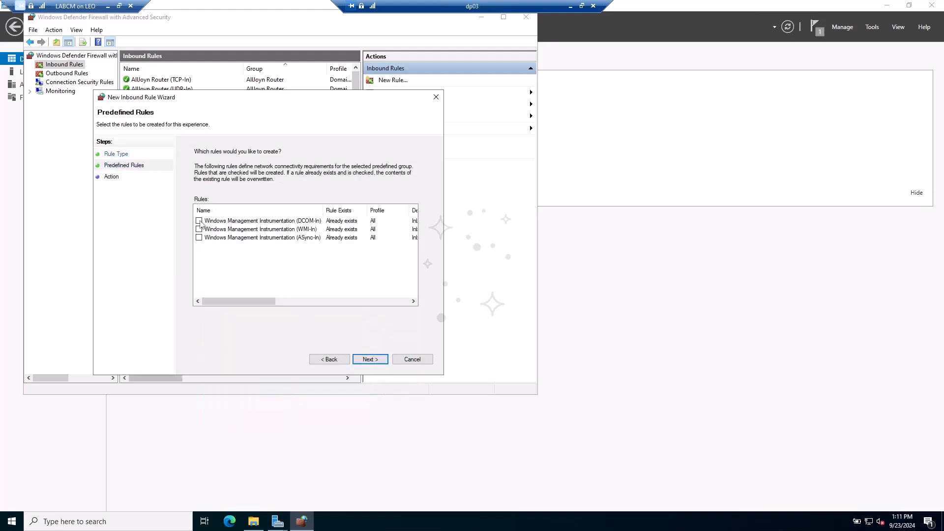
{"action": "left_click", "coordinate": [199, 229]}
- Review the existing WMI DCOM-In and WMI-In inbound rules, then continue to the Action step
{"action": "left_click_drag", "start_coordinate": [251, 104], "coordinate": [461, 108]}
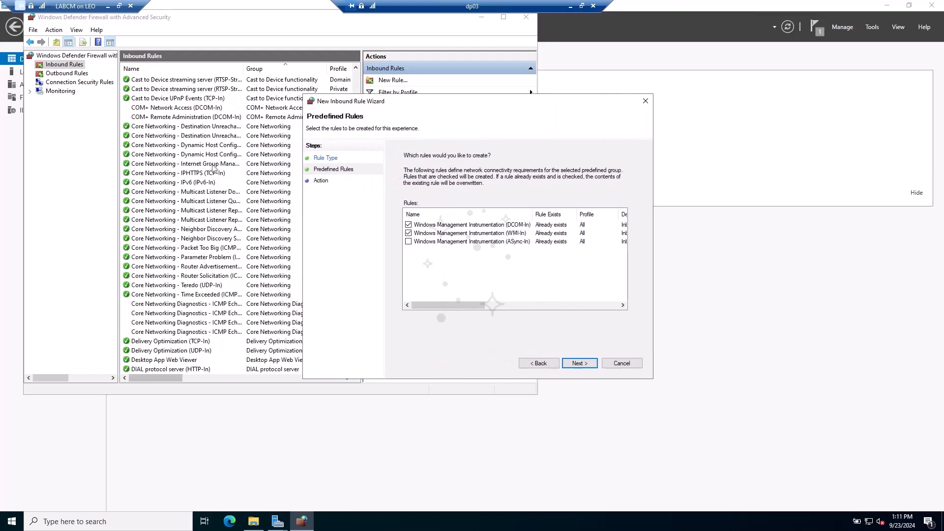
{"action": "scroll", "coordinate": [213, 167], "scroll_direction": "down", "scroll_amount": 20}
{"action": "scroll", "coordinate": [187, 241], "scroll_direction": "down", "scroll_amount": 8}
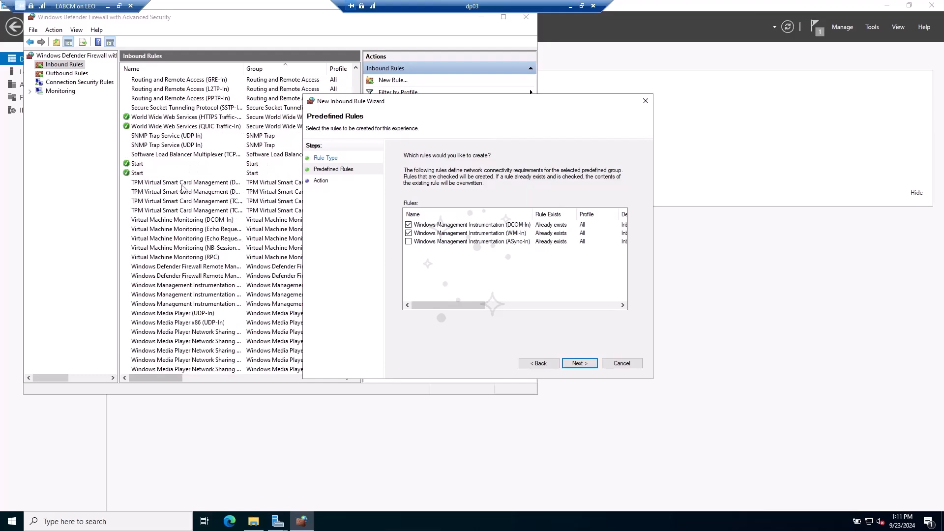
{"action": "left_click", "coordinate": [157, 64]}
{"action": "scroll", "coordinate": [158, 85], "scroll_direction": "down", "scroll_amount": 6}
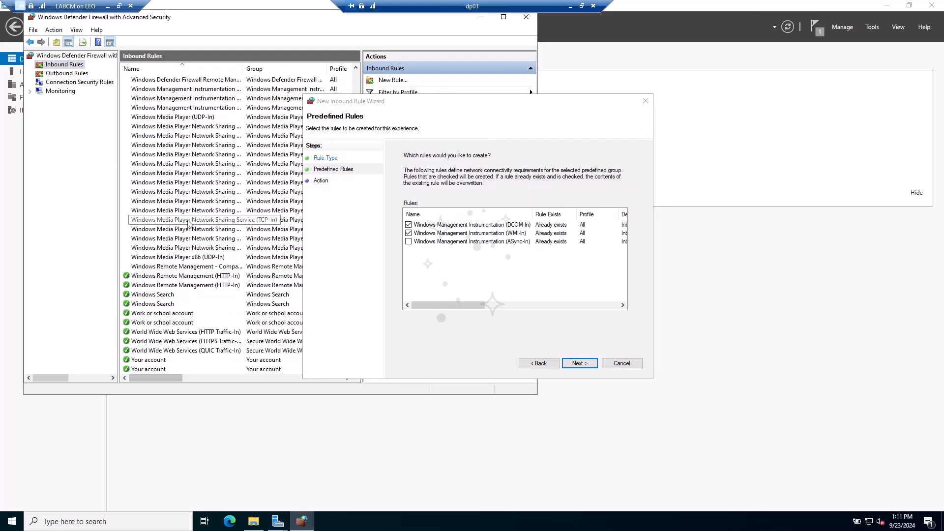
{"action": "left_click_drag", "start_coordinate": [243, 68], "coordinate": [340, 68]}
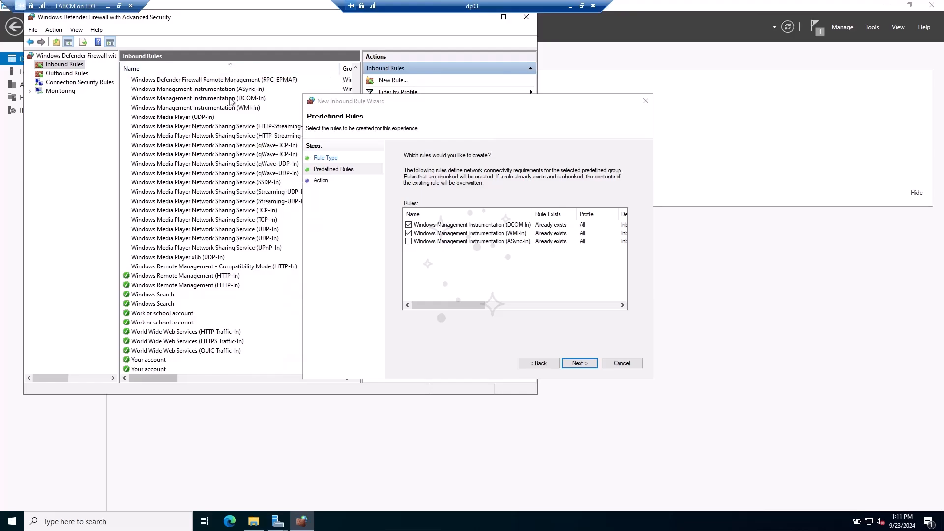
{"action": "left_click", "coordinate": [226, 99]}
{"action": "left_click", "coordinate": [222, 108]}
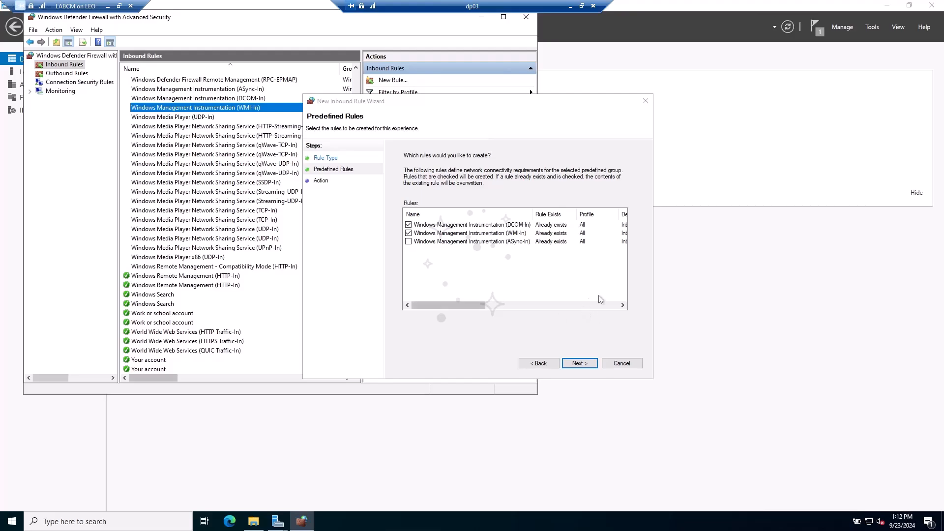
{"action": "left_click", "coordinate": [578, 363]}
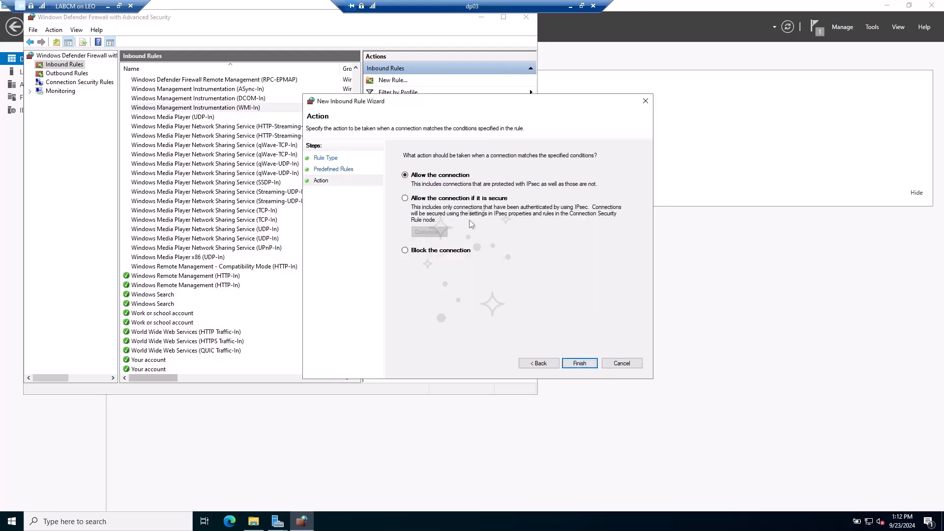
- Finish the WMI rule and verify DCOM-In and WMI-In appear in the refreshed inbound rules
{"action": "left_click", "coordinate": [580, 363]}
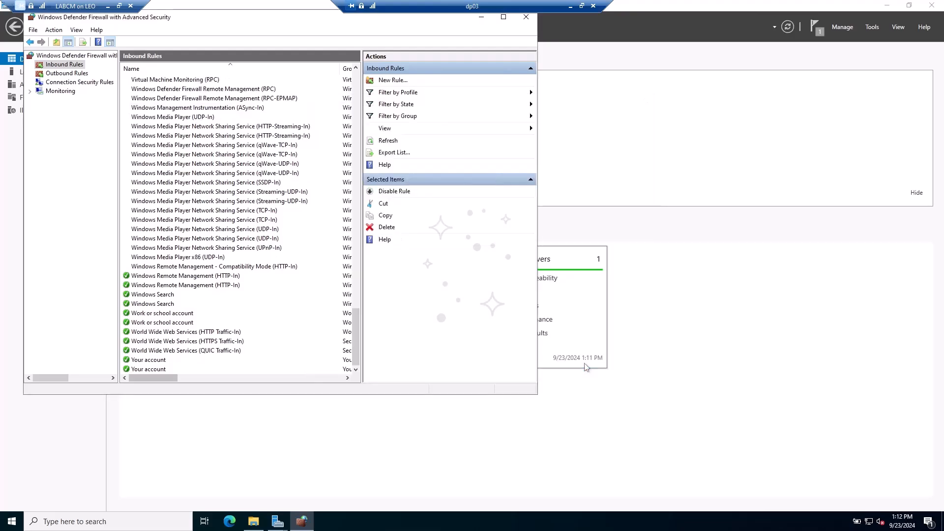
{"action": "scroll", "coordinate": [178, 135], "scroll_direction": "up", "scroll_amount": 5}
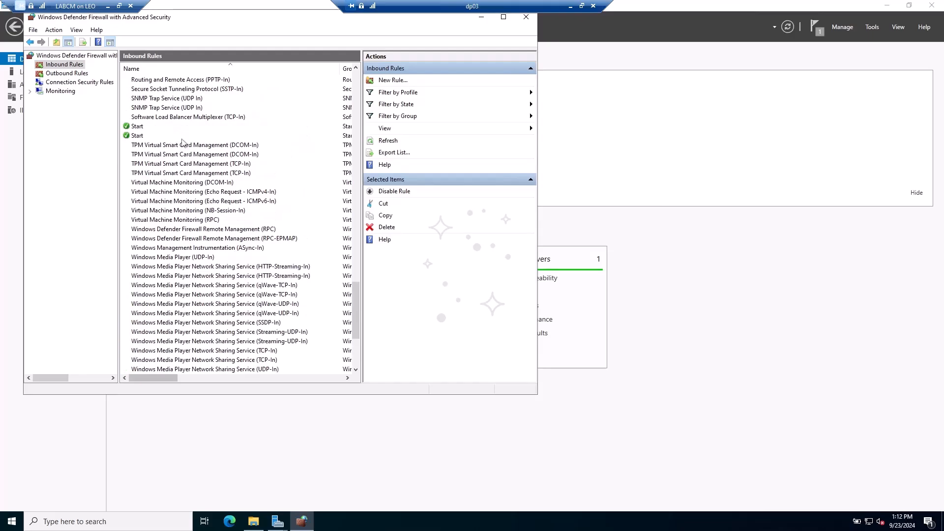
{"action": "scroll", "coordinate": [184, 147], "scroll_direction": "down", "scroll_amount": 5}
{"action": "scroll", "coordinate": [190, 158], "scroll_direction": "up", "scroll_amount": 7}
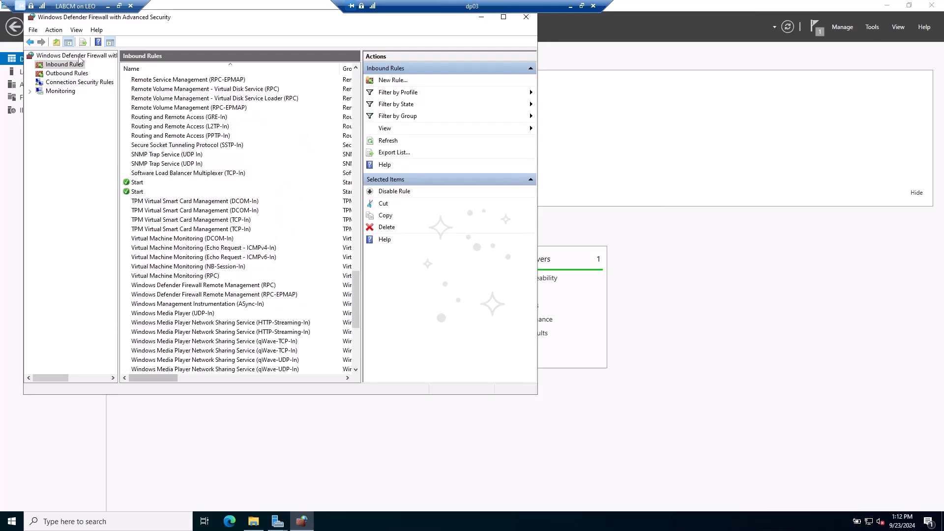
{"action": "left_click", "coordinate": [390, 142]}
{"action": "scroll", "coordinate": [220, 147], "scroll_direction": "down", "scroll_amount": 7}
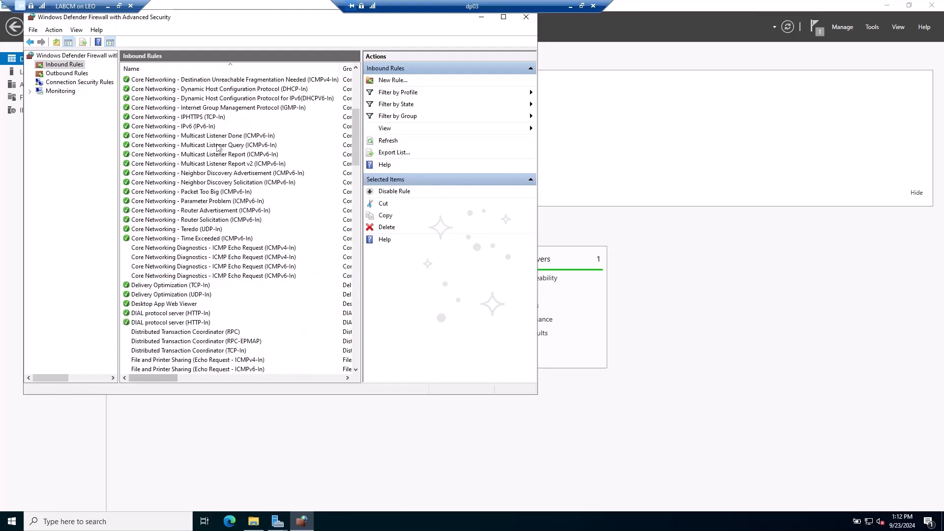
{"action": "scroll", "coordinate": [220, 148], "scroll_direction": "down", "scroll_amount": 20}
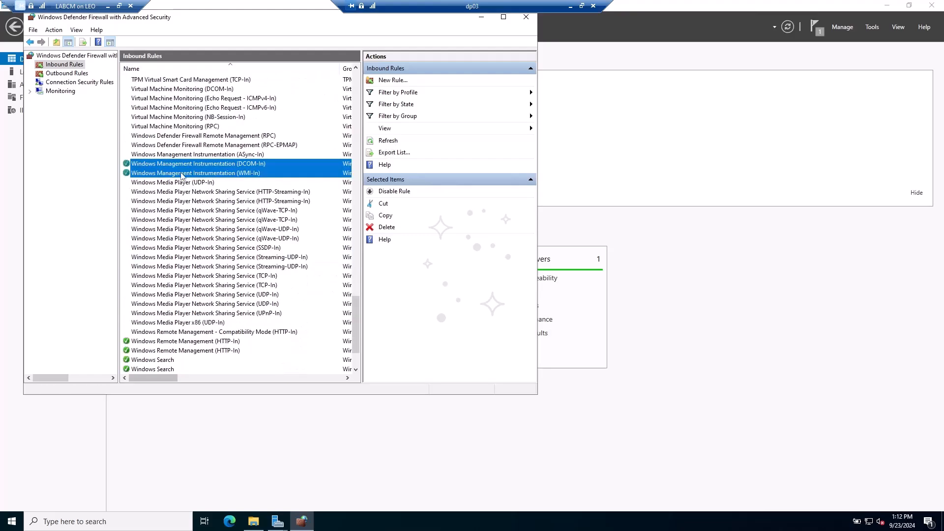
{"action": "left_click", "coordinate": [129, 174]}
{"action": "left_click", "coordinate": [127, 167]}
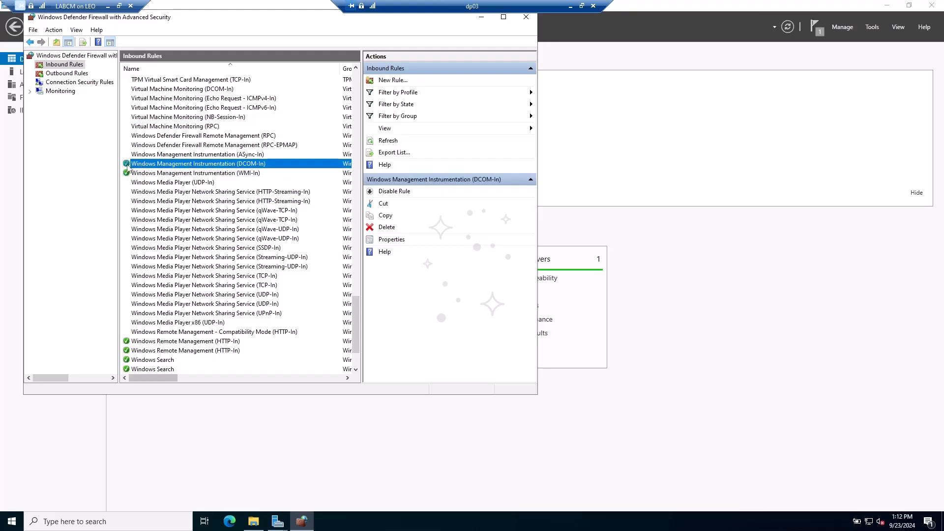
- Close the firewall console and the completed feature installation wizard
{"action": "left_click_drag", "start_coordinate": [274, 23], "coordinate": [275, 64]}
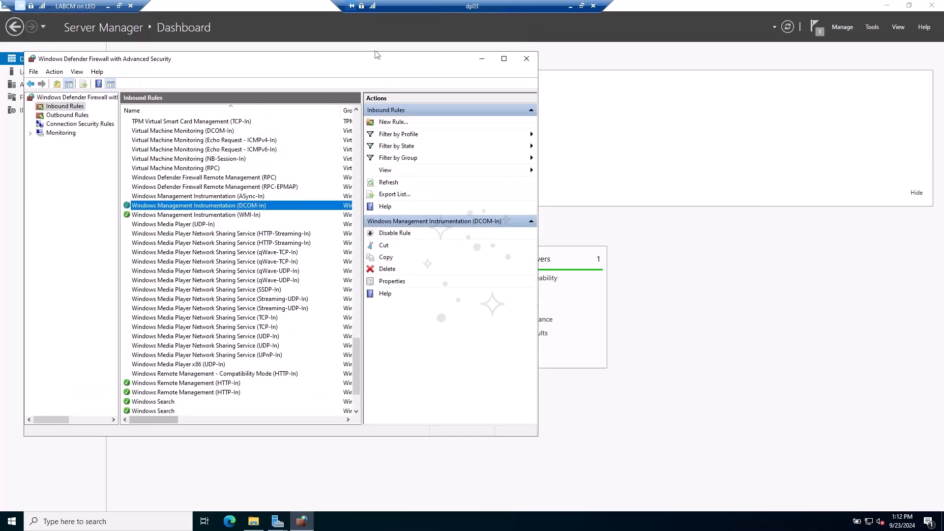
{"action": "left_click", "coordinate": [525, 60]}
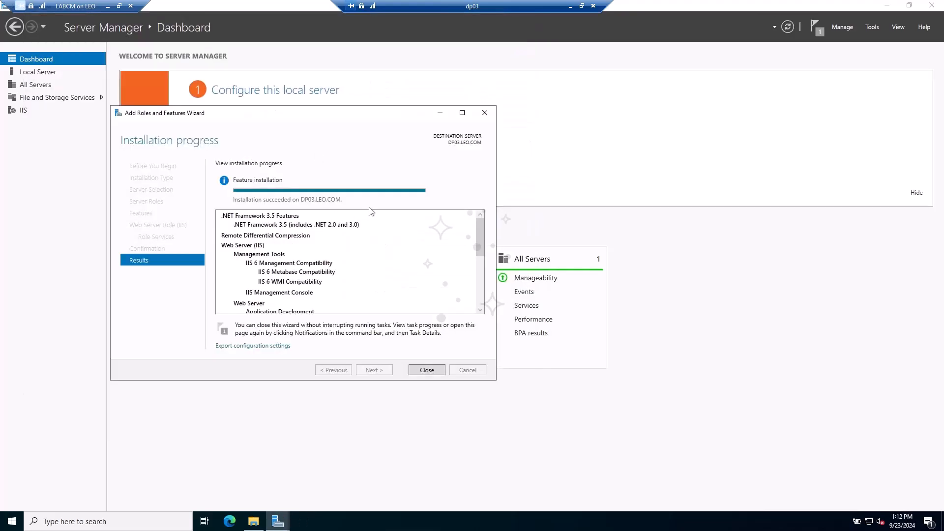
{"action": "scroll", "coordinate": [299, 243], "scroll_direction": "down", "scroll_amount": 5}
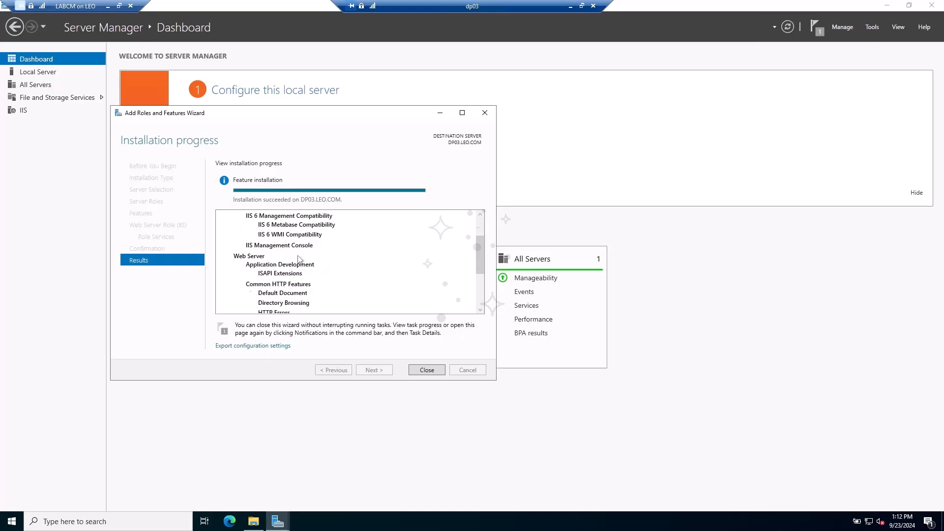
{"action": "left_click", "coordinate": [426, 369]}
- Close Explorer and open DP03's Request Filtering HTTP Verbs in IIS Manager
{"action": "left_click", "coordinate": [731, 111]}
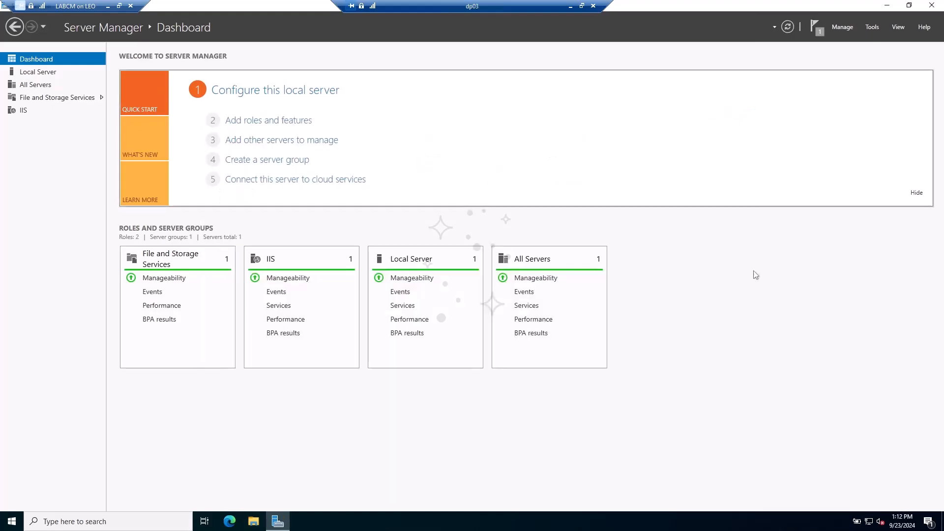
{"action": "left_click", "coordinate": [871, 27]}
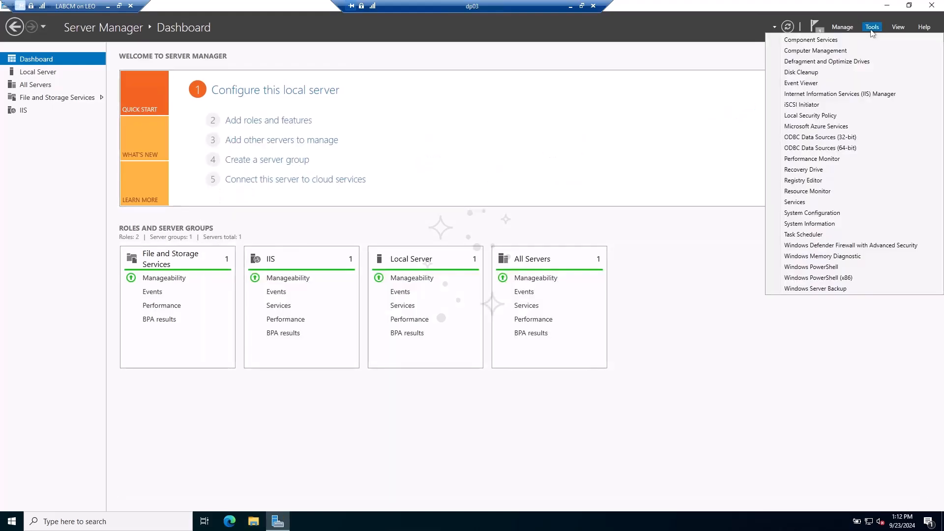
{"action": "left_click", "coordinate": [869, 95]}
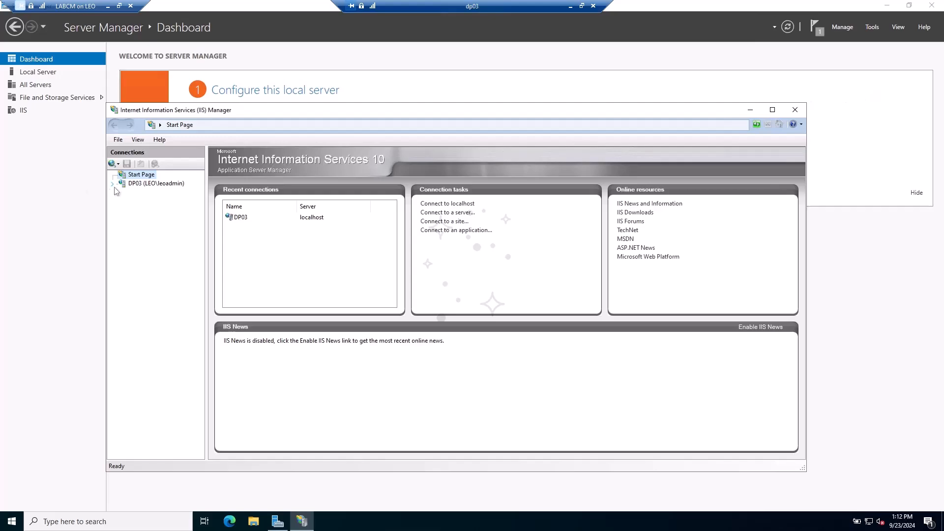
{"action": "left_click", "coordinate": [148, 183]}
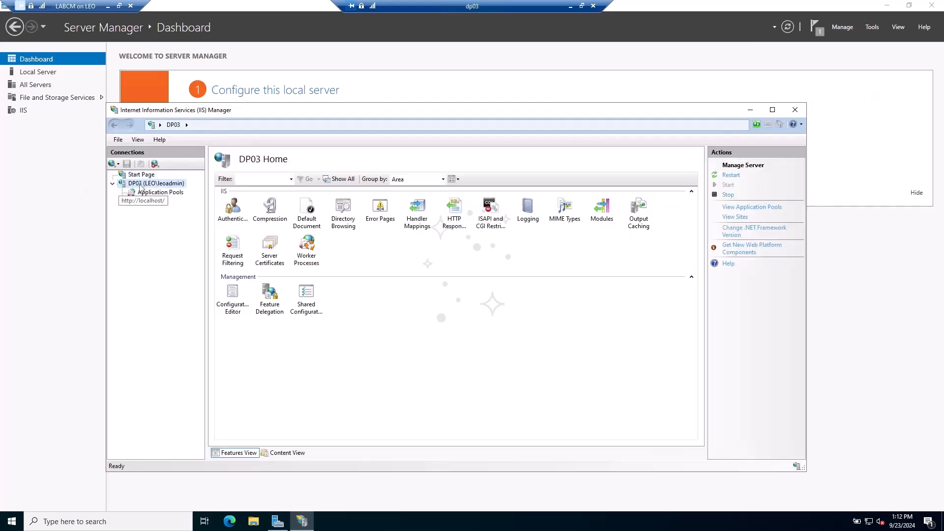
{"action": "left_click", "coordinate": [238, 257]}
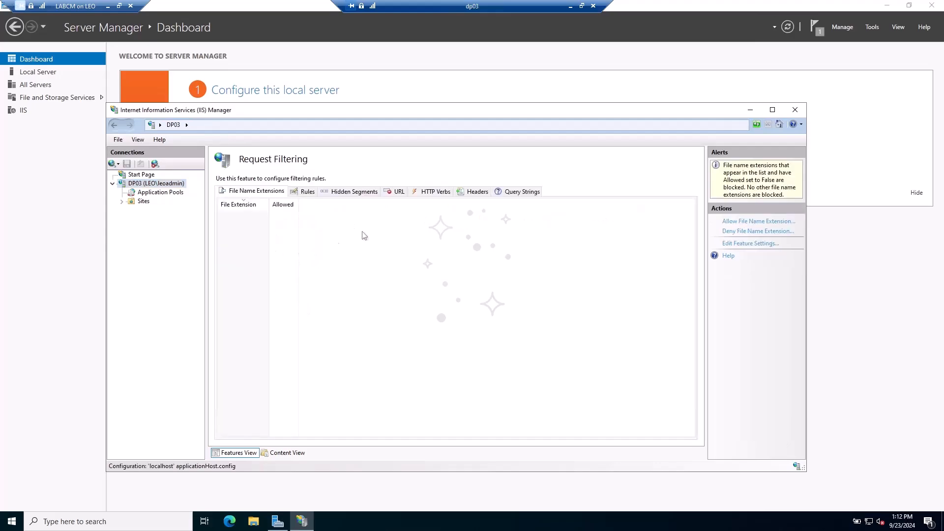
{"action": "left_click", "coordinate": [435, 191]}
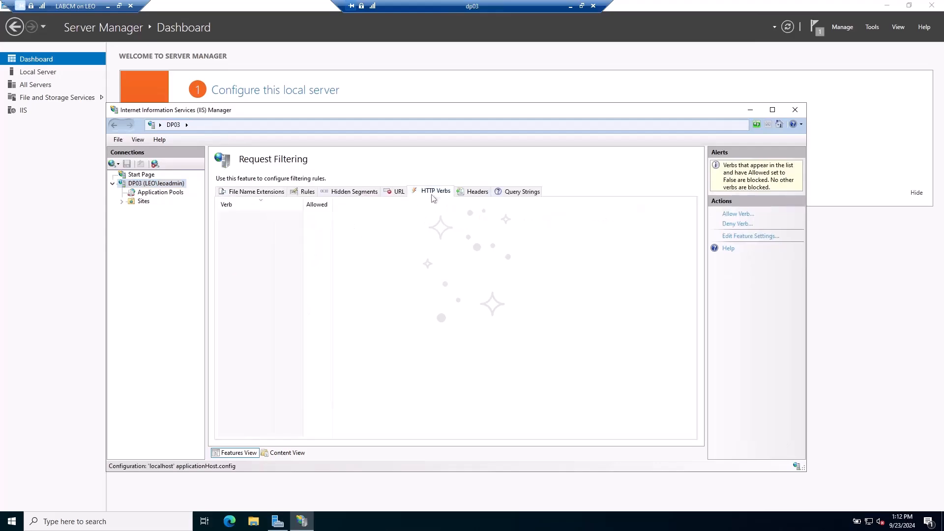
- Allow the GET, HEAD and PROPFIND verbs, then close IIS Manager
{"action": "left_click", "coordinate": [737, 213]}
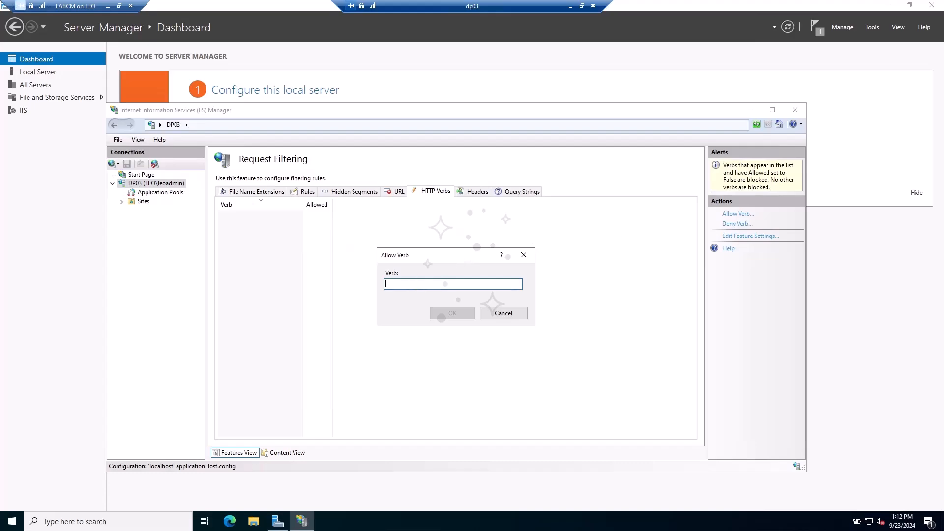
{"action": "type", "text": "GET"}
{"action": "left_click", "coordinate": [445, 312]}
{"action": "left_click", "coordinate": [737, 214]}
{"action": "type", "text": "HEAD"}
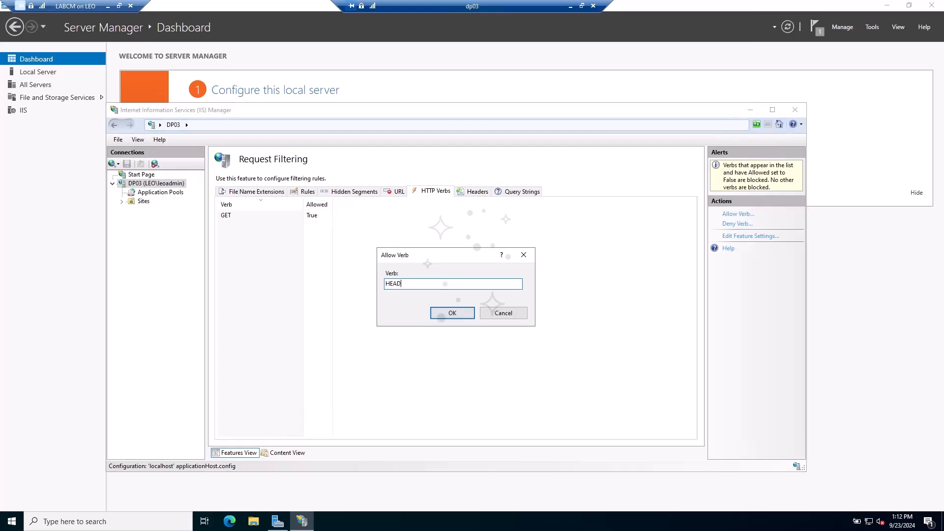
{"action": "left_click", "coordinate": [459, 319]}
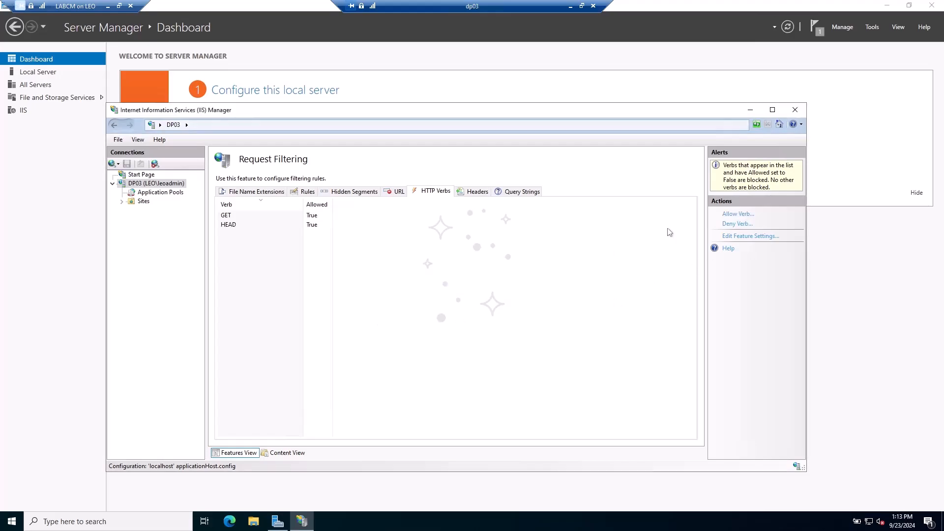
{"action": "left_click", "coordinate": [737, 215]}
{"action": "type", "text": "PROPFIND"}
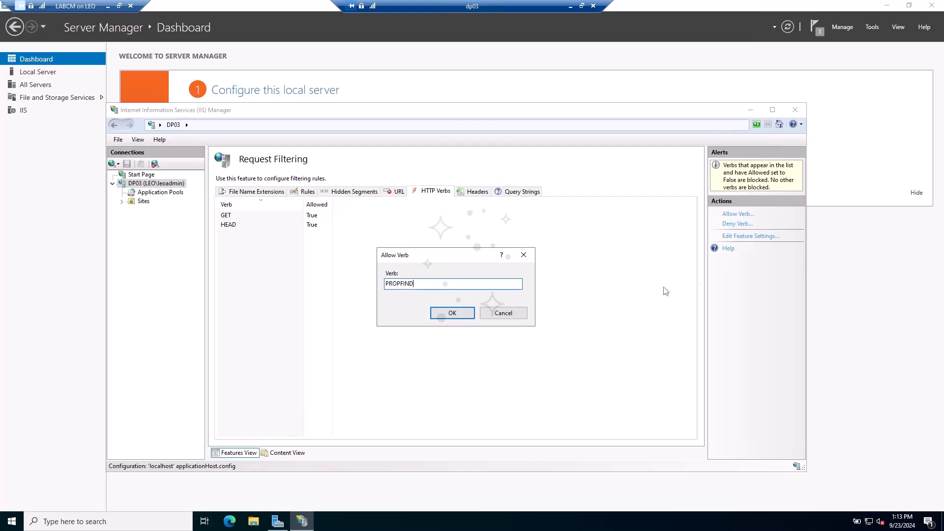
{"action": "left_click", "coordinate": [459, 315]}
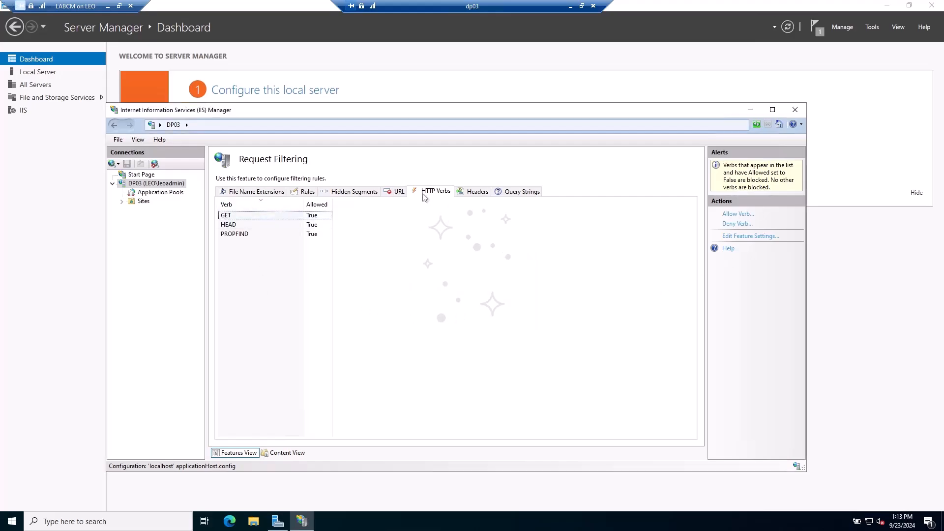
{"action": "left_click", "coordinate": [242, 194]}
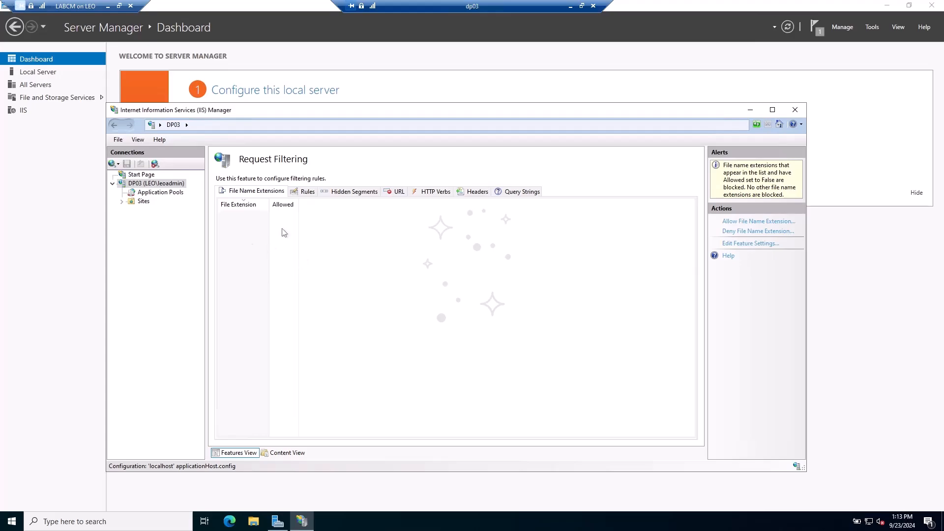
{"action": "left_click", "coordinate": [795, 109]}
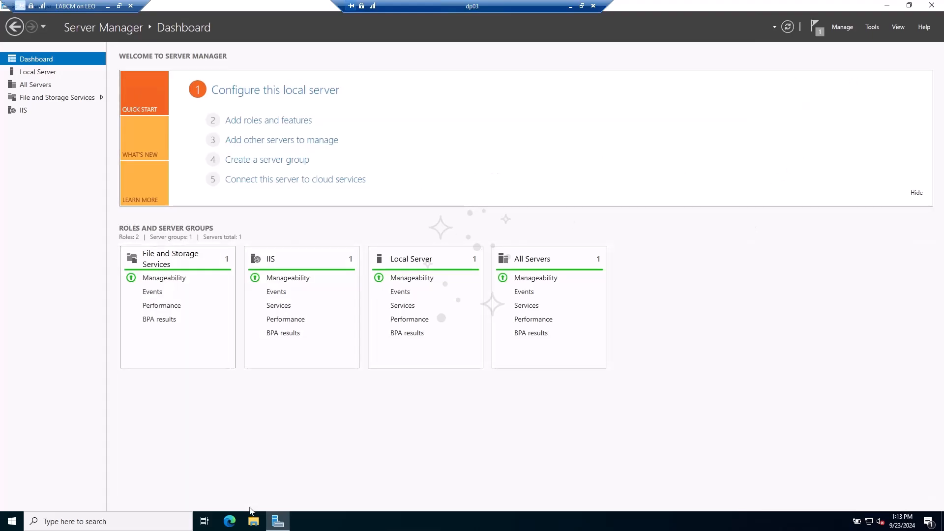
- Create a new empty text document in the Downloads folder
{"action": "left_click", "coordinate": [253, 522]}
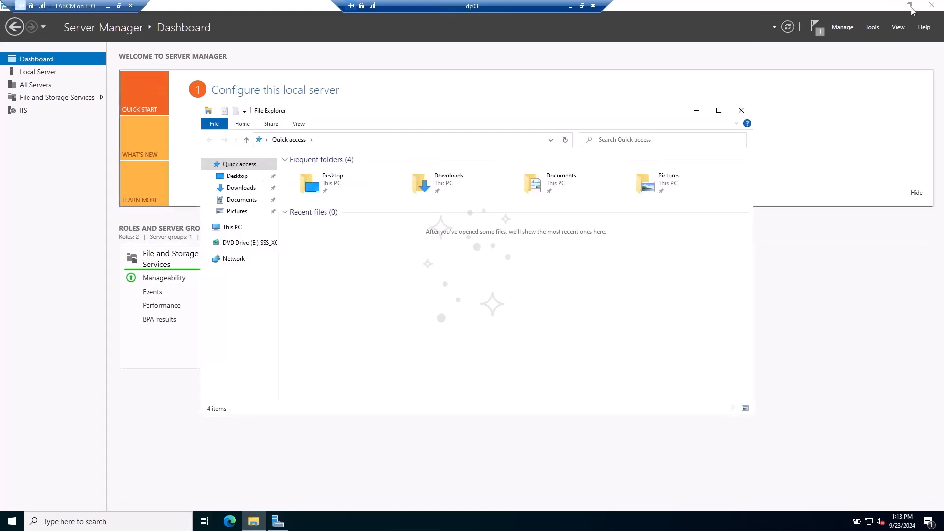
{"action": "left_click", "coordinate": [888, 5]}
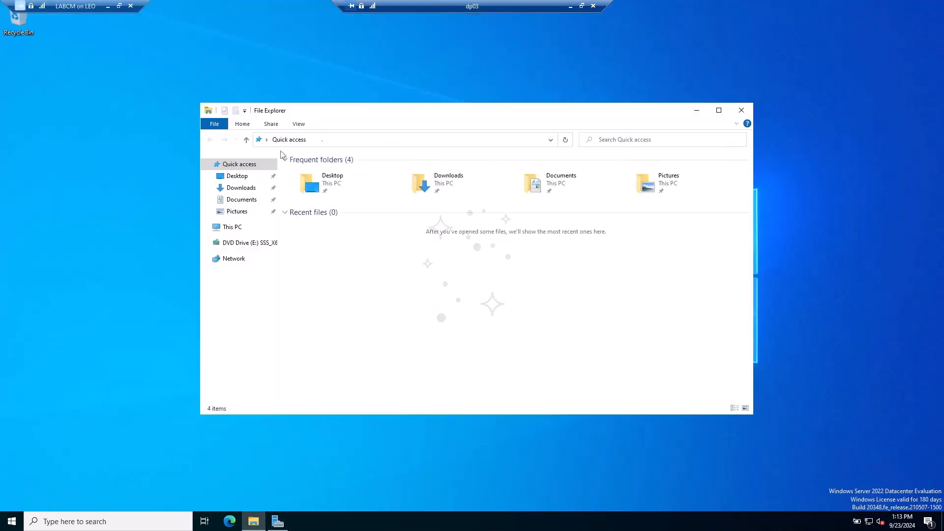
{"action": "left_click", "coordinate": [243, 188]}
{"action": "right_click", "coordinate": [358, 246]}
{"action": "mouse_move", "coordinate": [384, 361]}
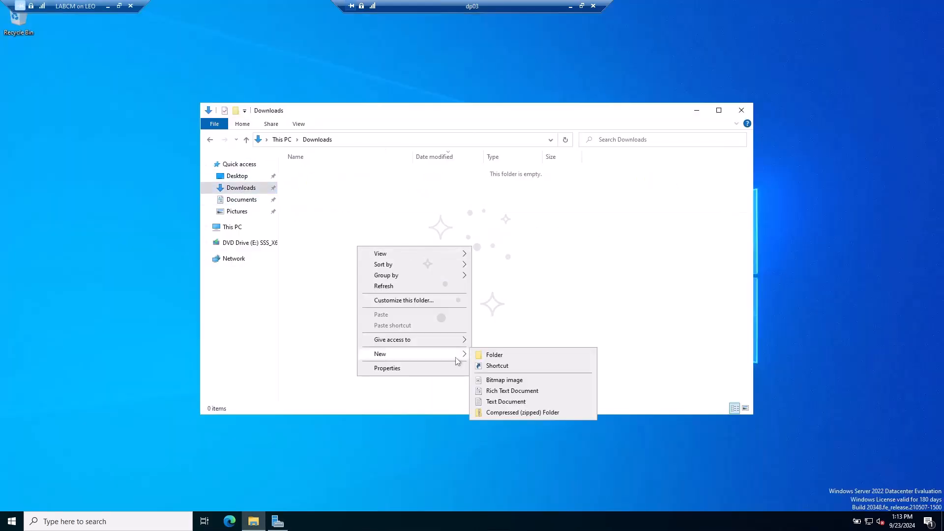
{"action": "left_click", "coordinate": [491, 398]}
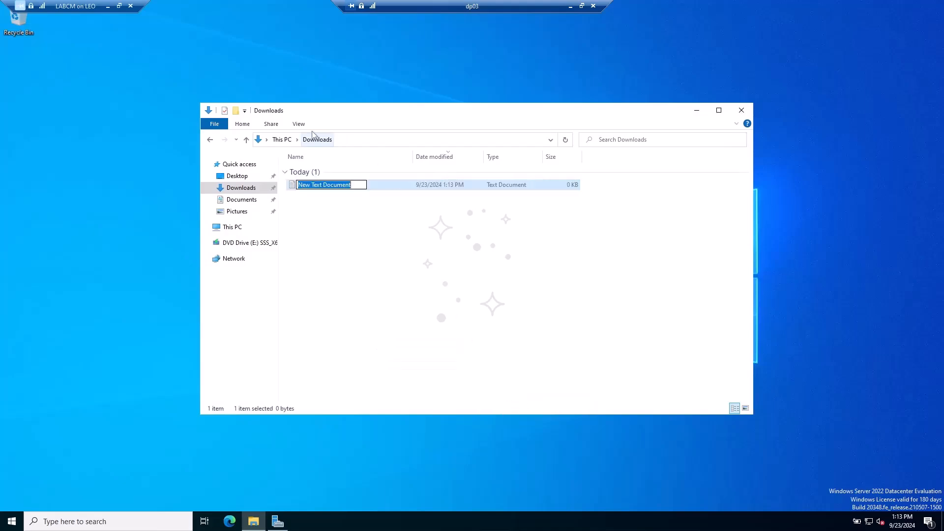
- Show file name extensions and rename the text file to no_sms_on_drive.sms
{"action": "left_click", "coordinate": [299, 124]}
{"action": "left_click", "coordinate": [562, 149]}
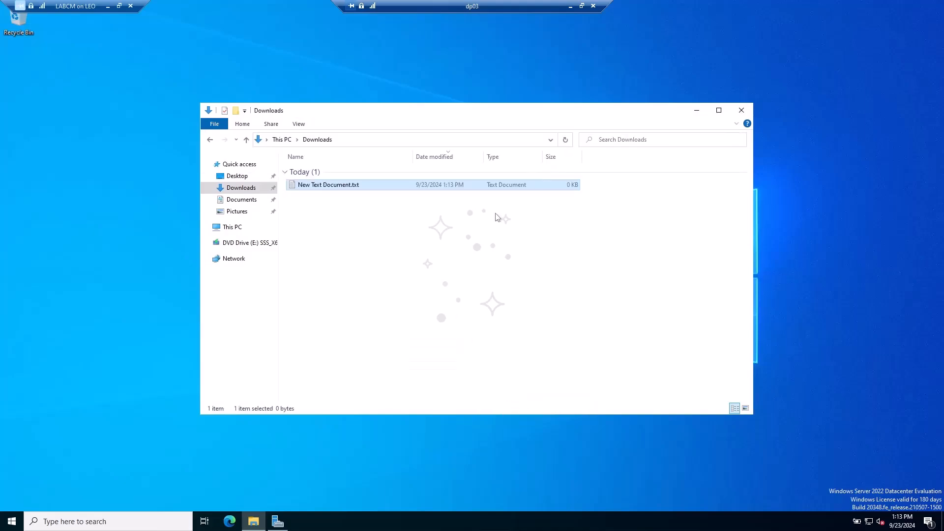
{"action": "key", "text": "F2"}
{"action": "key", "text": "BackSpace"}
{"action": "key", "text": "Delete"}
{"action": "key", "text": "Delete"}
{"action": "key", "text": "Delete"}
{"action": "key", "text": "Delete"}
{"action": "type", "text": "no_sms"}
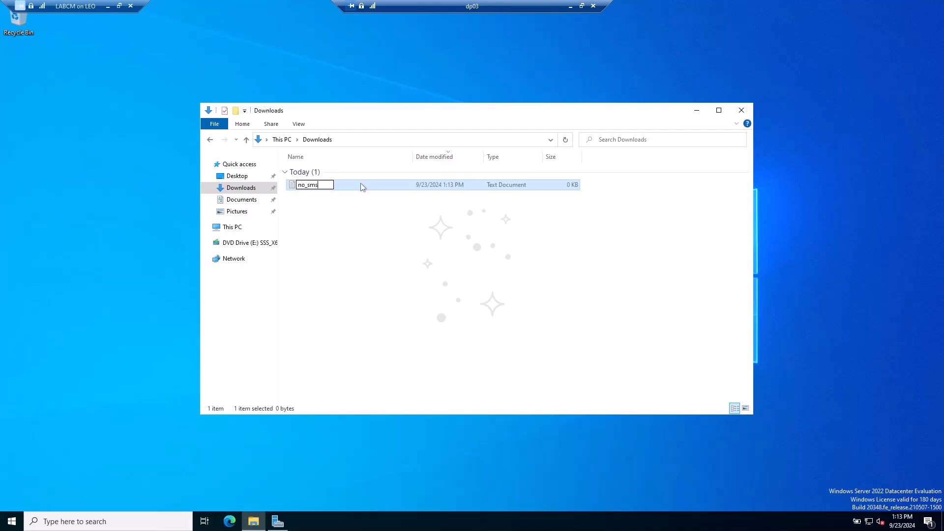
{"action": "type", "text": "_on_drive.sms"}
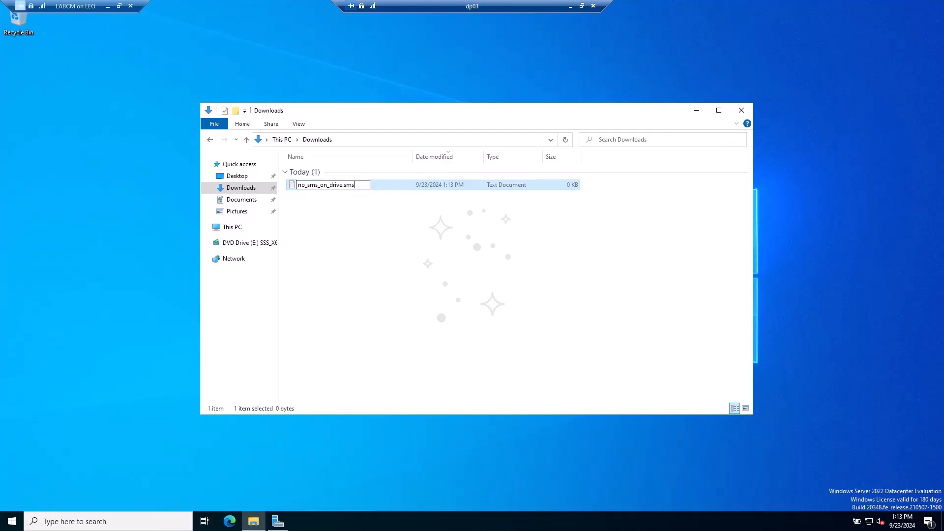
{"action": "key", "text": "Return"}
{"action": "key", "text": "Return"}
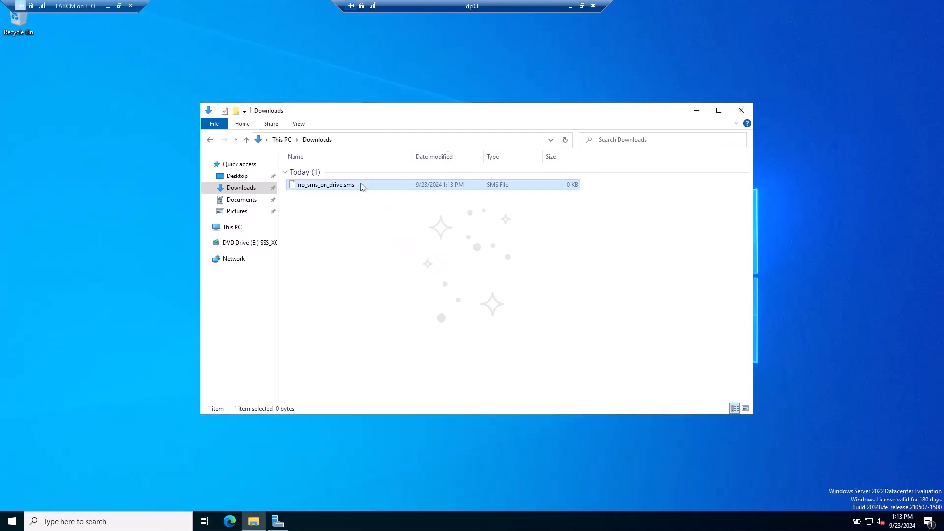
- Copy no_sms_on_drive.sms into the root of Local Disk (C:), granting administrator permission
{"action": "right_click", "coordinate": [330, 186]}
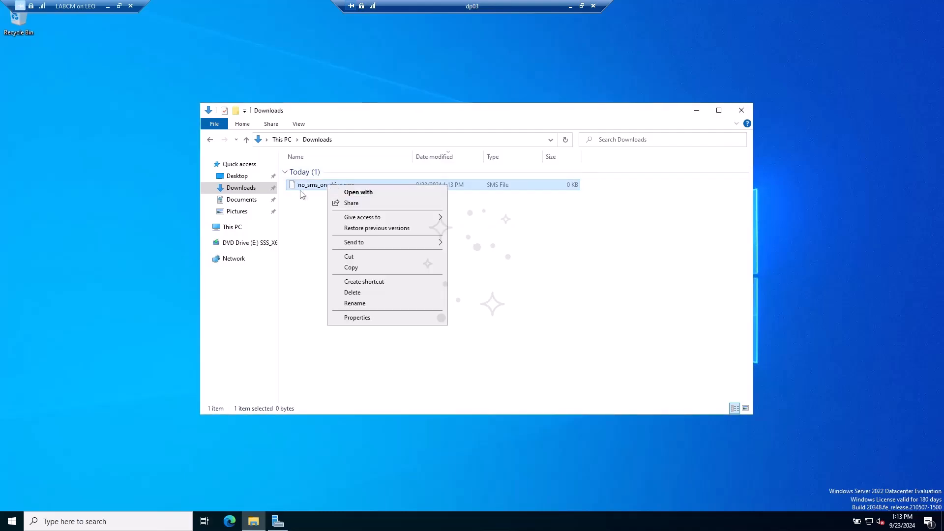
{"action": "left_click", "coordinate": [350, 267]}
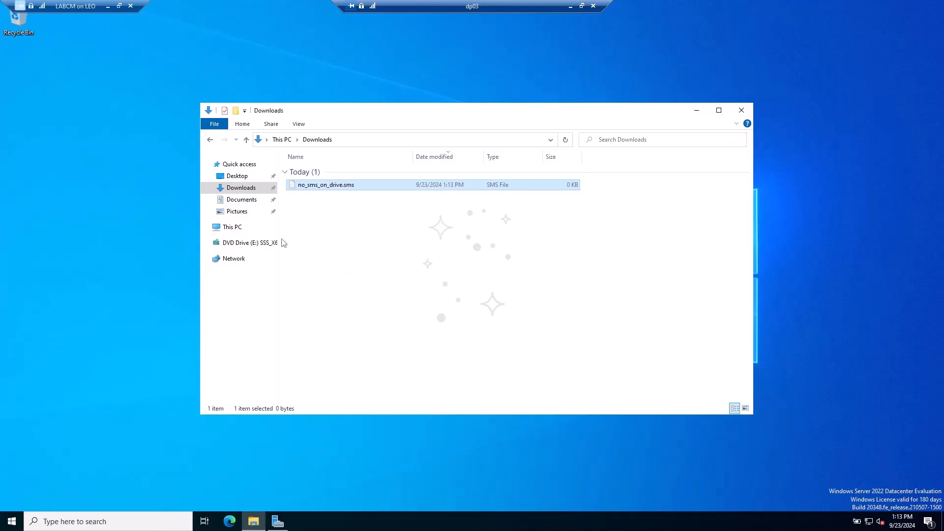
{"action": "left_click", "coordinate": [247, 231]}
{"action": "double_click", "coordinate": [353, 272]}
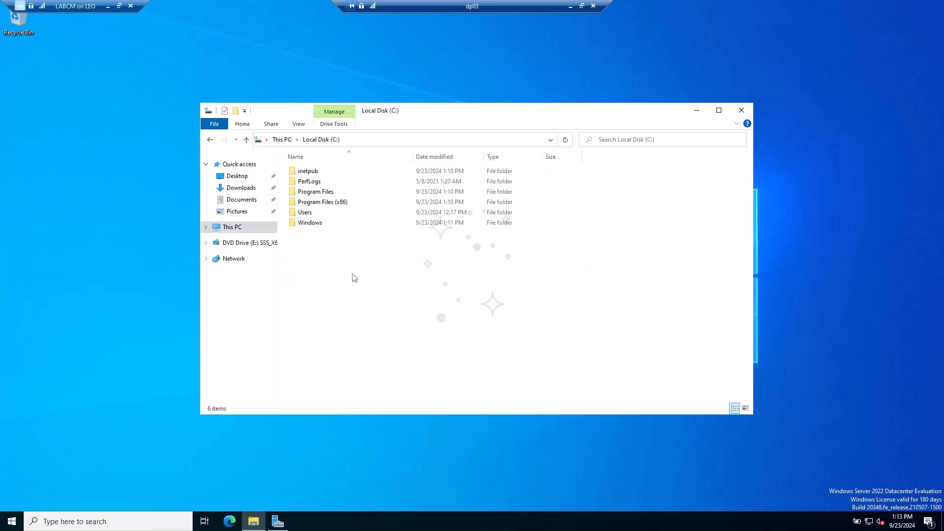
{"action": "right_click", "coordinate": [353, 270]}
{"action": "left_click", "coordinate": [366, 319]}
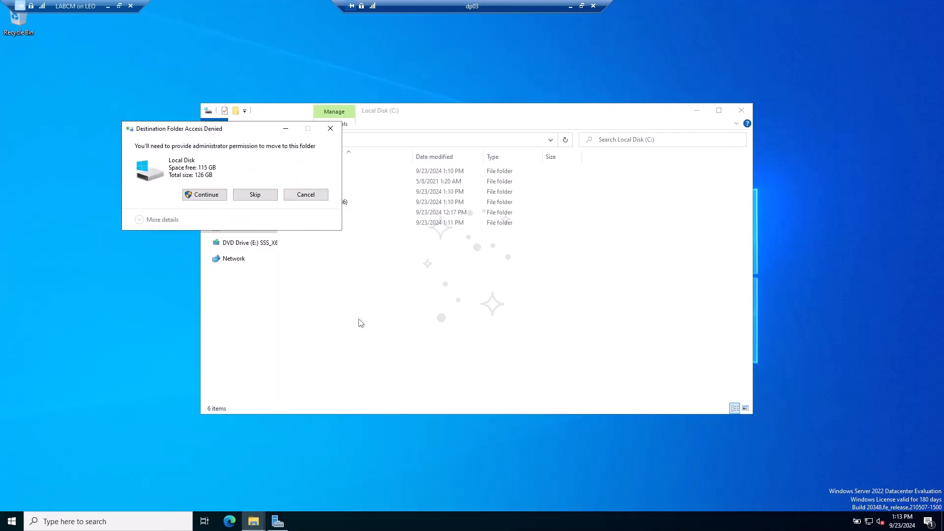
{"action": "left_click", "coordinate": [203, 195]}
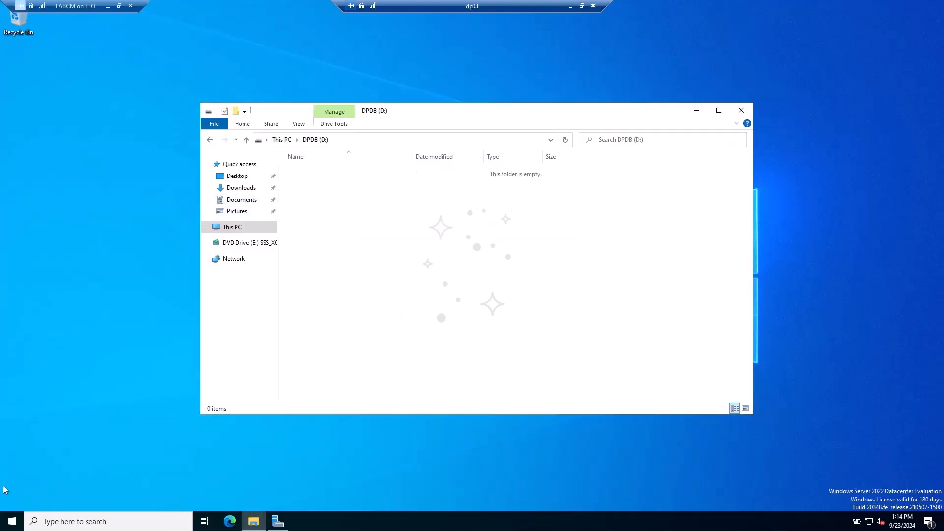
{"action": "right_click", "coordinate": [11, 521]}
- Launch certlm.msc as administrator and open the Personal certificates list in a maximized window
{"action": "left_click", "coordinate": [65, 474]}
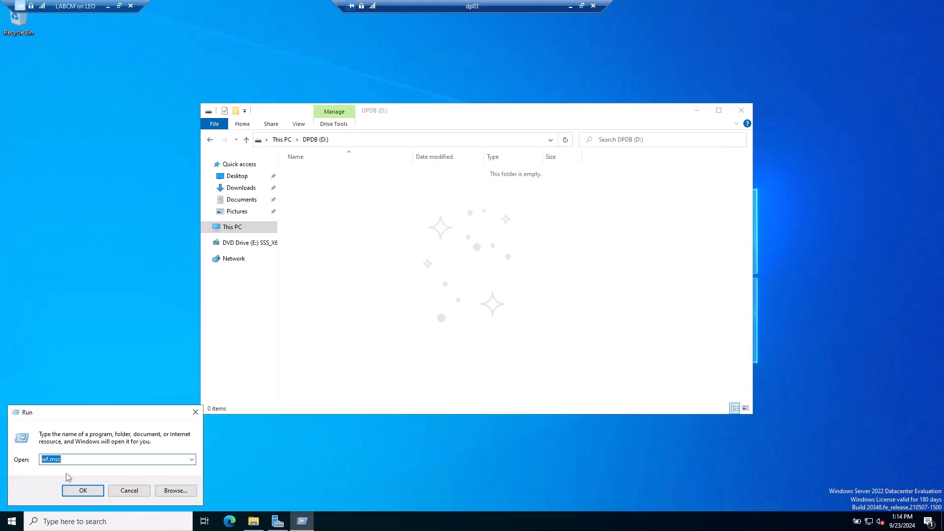
{"action": "type", "text": "certlm"}
{"action": "key", "text": "Return"}
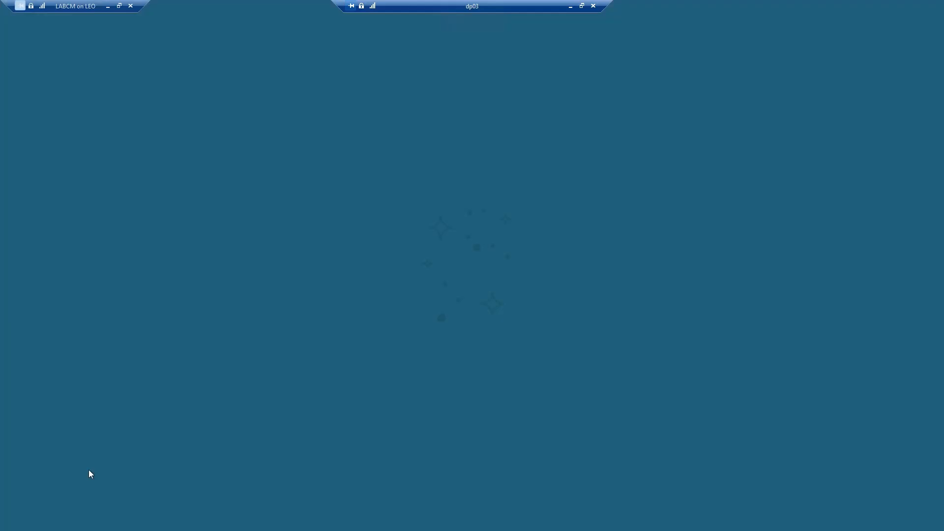
{"action": "left_click", "coordinate": [420, 320]}
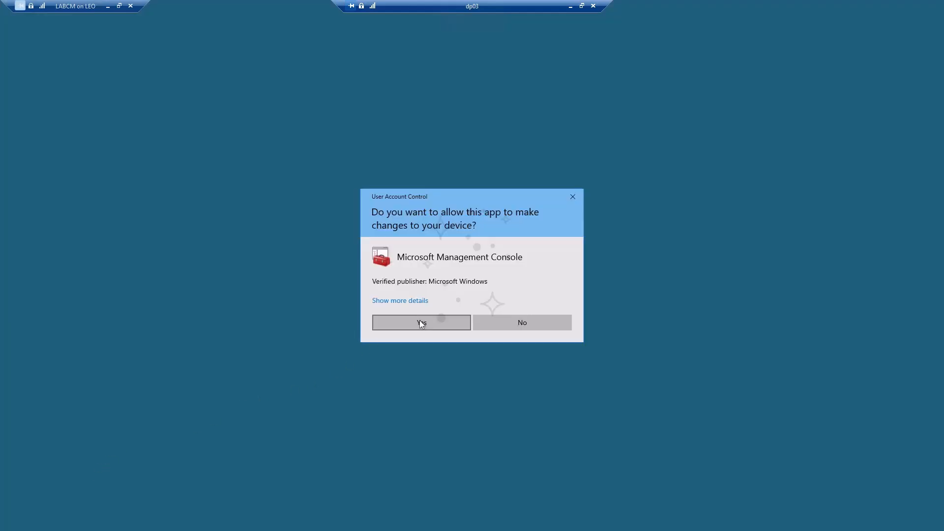
{"action": "double_click", "coordinate": [129, 283]}
{"action": "double_click", "coordinate": [131, 282]}
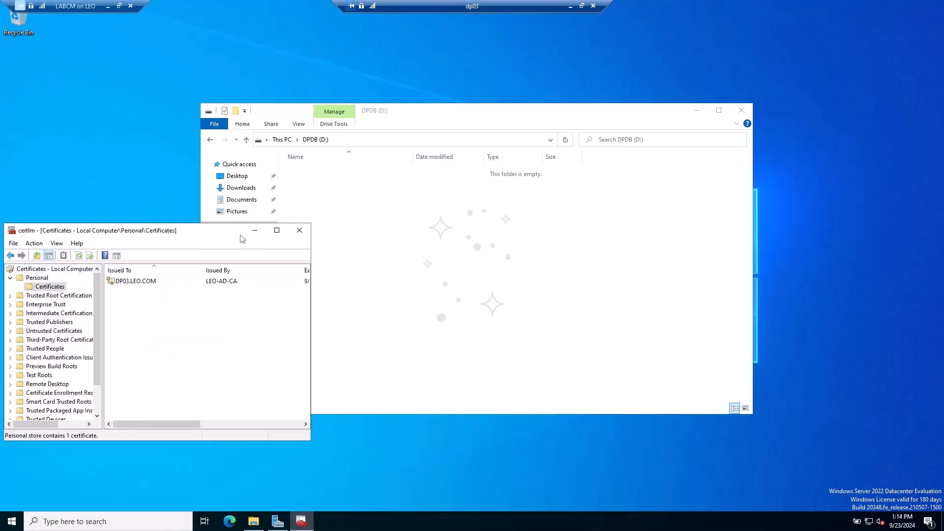
{"action": "left_click_drag", "start_coordinate": [214, 230], "coordinate": [275, 191]}
{"action": "left_click", "coordinate": [343, 192]}
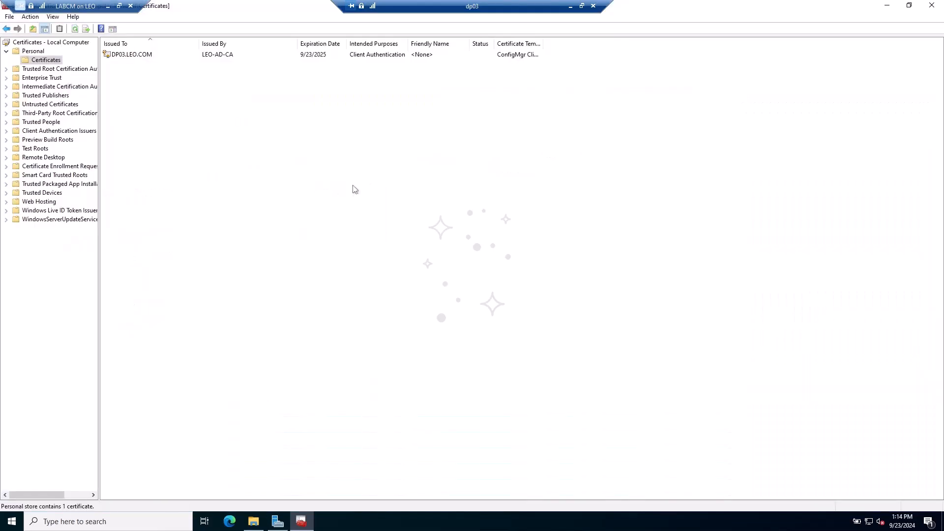
{"action": "double_click", "coordinate": [541, 43]}
- Enroll a new certificate from the ConfigMgr DP Certificate template via Active Directory Enrollment Policy
{"action": "right_click", "coordinate": [259, 121]}
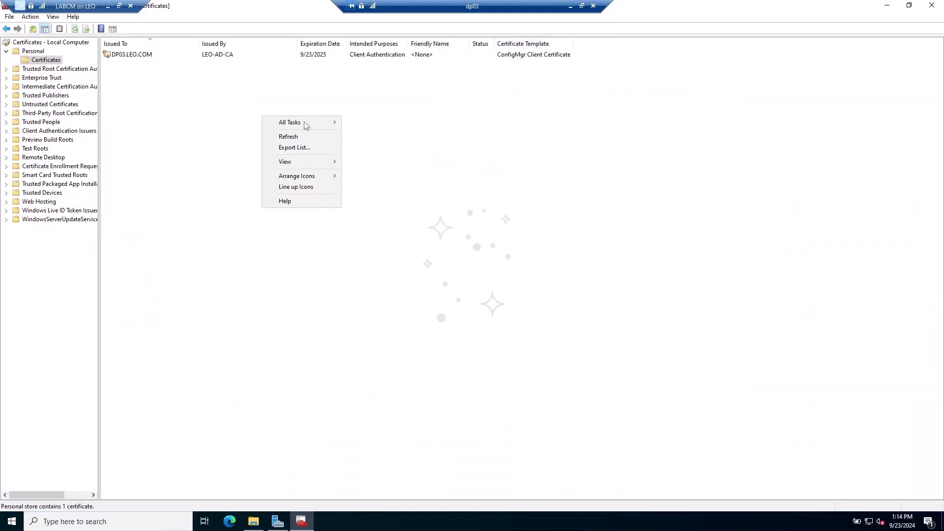
{"action": "mouse_move", "coordinate": [311, 124]}
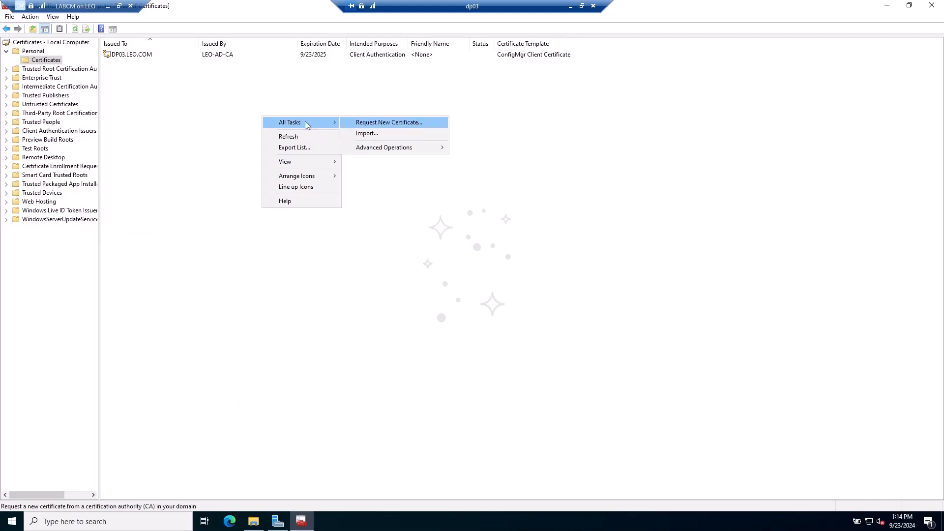
{"action": "left_click", "coordinate": [387, 126]}
{"action": "left_click", "coordinate": [561, 358]}
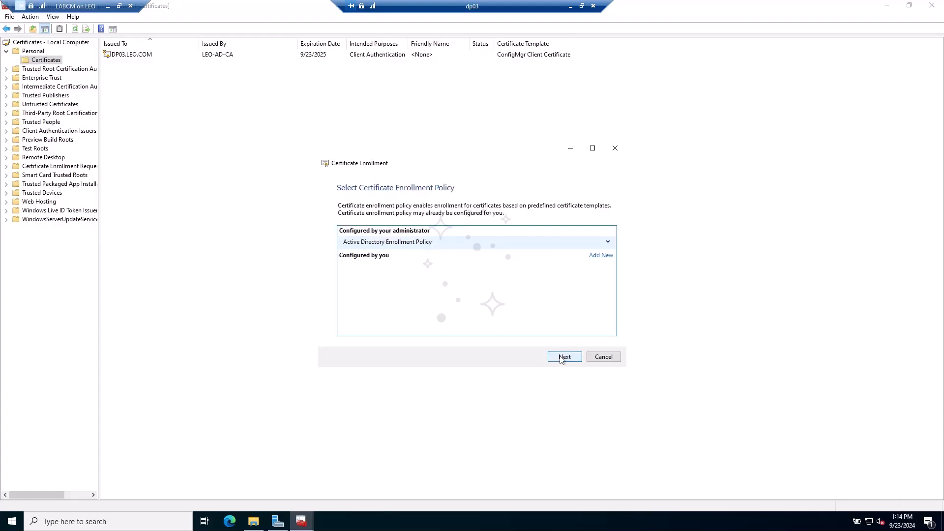
{"action": "left_click", "coordinate": [561, 358]}
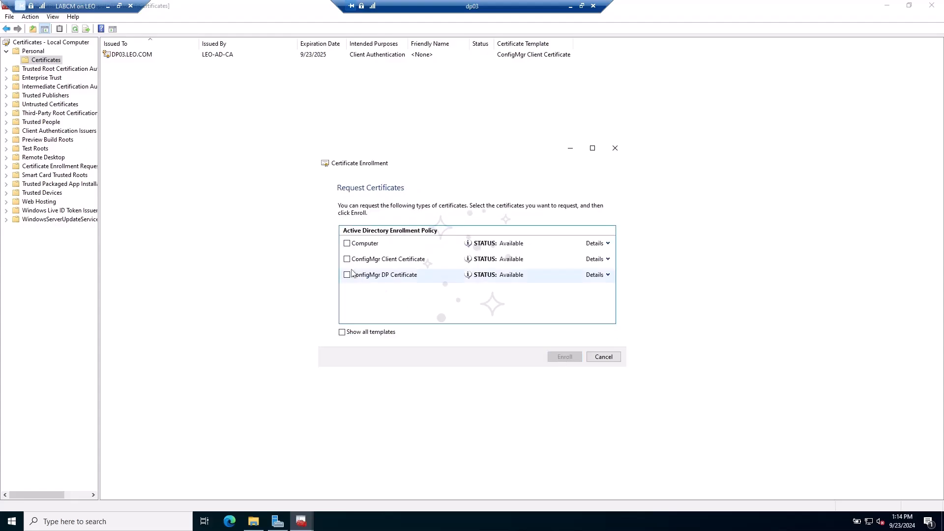
{"action": "left_click", "coordinate": [347, 275]}
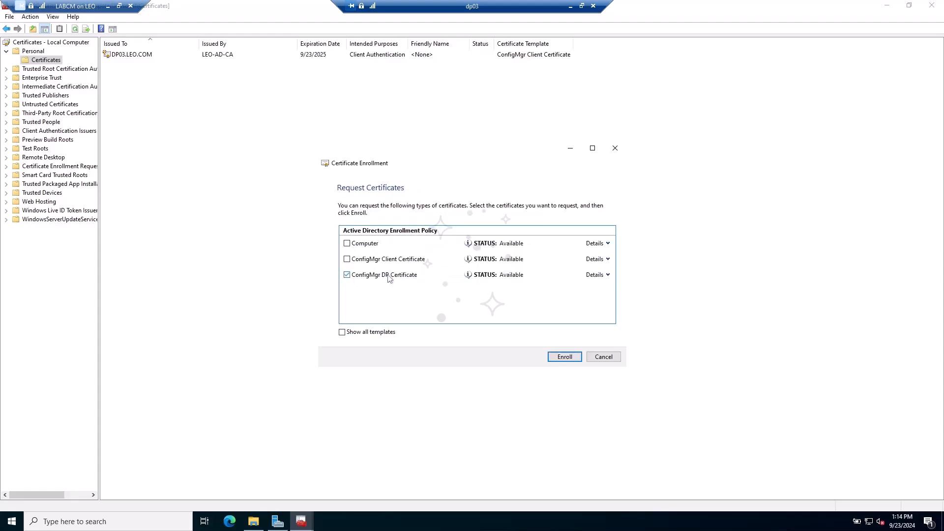
{"action": "left_click", "coordinate": [559, 355]}
{"action": "left_click", "coordinate": [604, 356]}
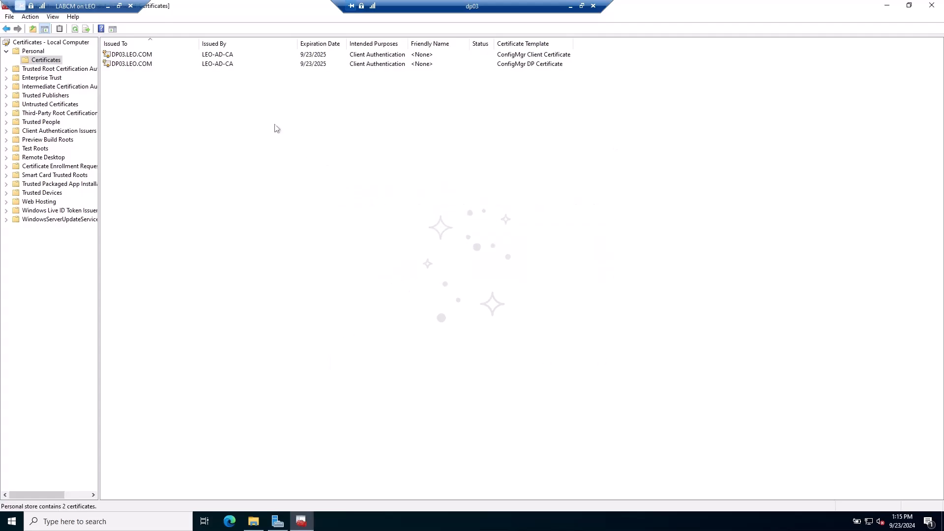
{"action": "left_click", "coordinate": [509, 67]}
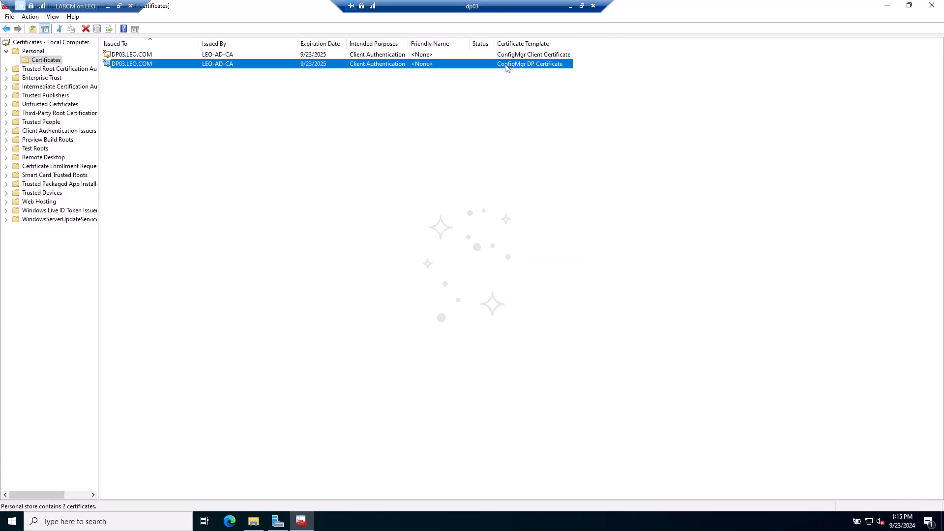
- Start exporting the ConfigMgr DP certificate with its private key in the default format
{"action": "right_click", "coordinate": [506, 67]}
{"action": "mouse_move", "coordinate": [539, 88]}
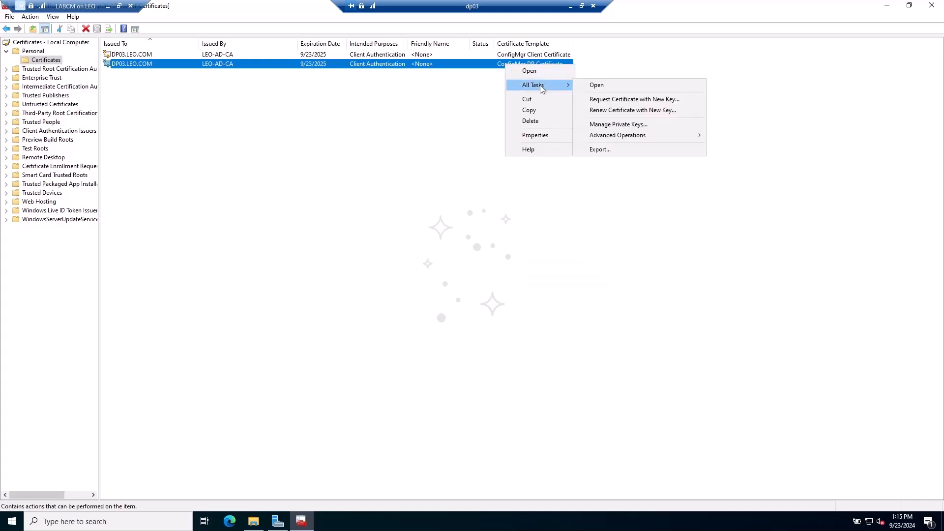
{"action": "left_click", "coordinate": [598, 149]}
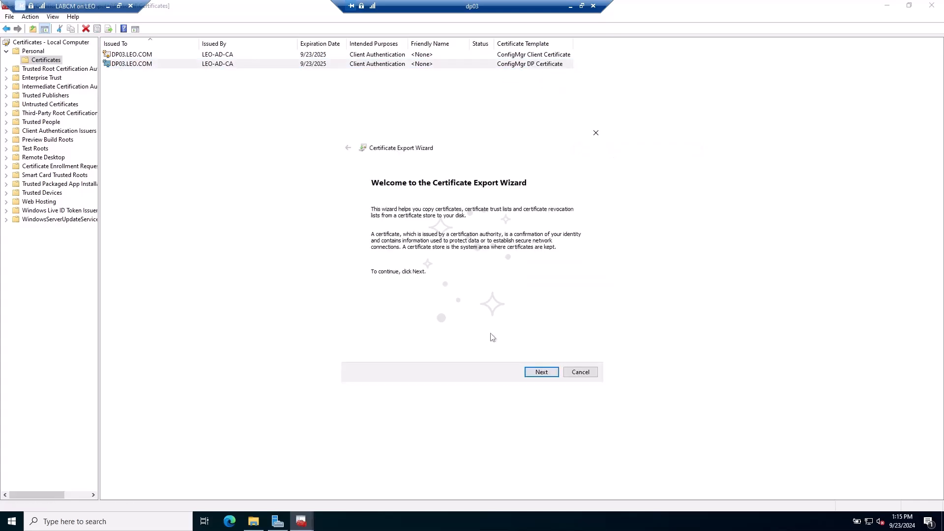
{"action": "left_click", "coordinate": [531, 374]}
{"action": "left_click", "coordinate": [416, 246]}
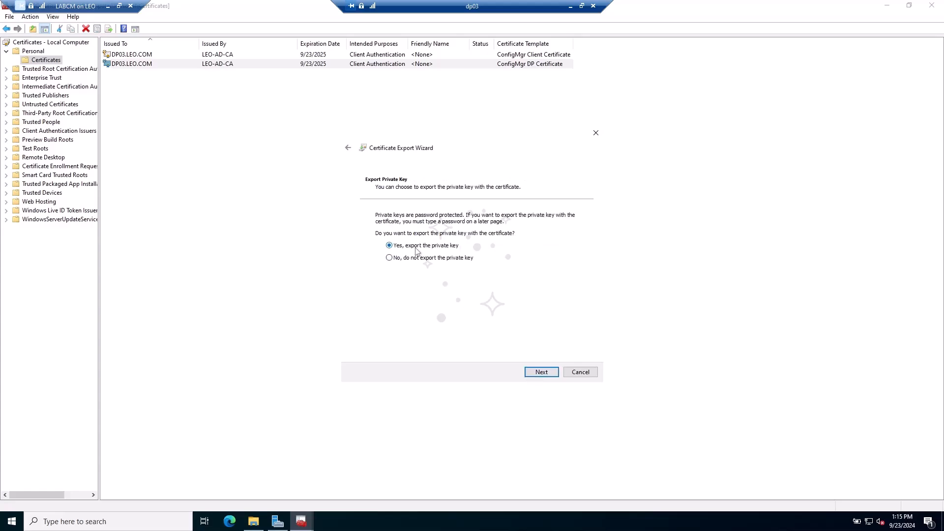
{"action": "left_click", "coordinate": [533, 375]}
{"action": "left_click", "coordinate": [534, 375]}
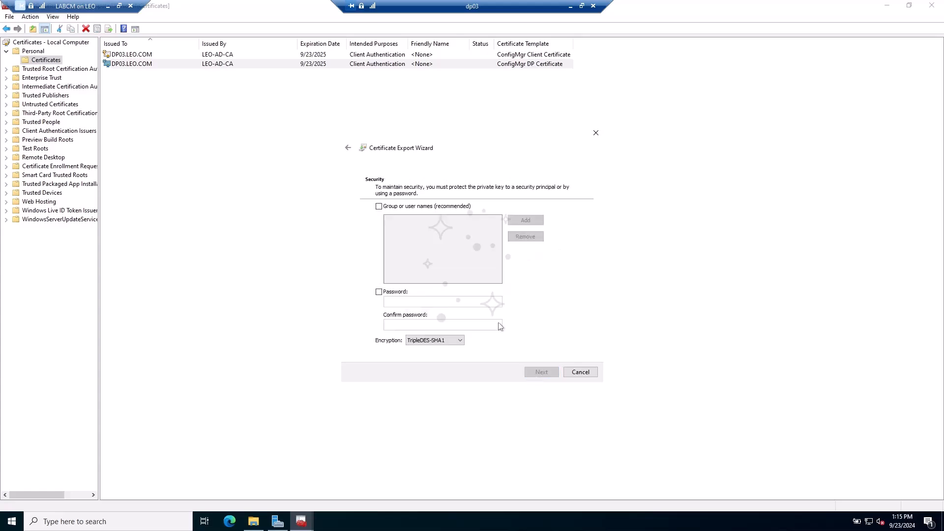
- Password-protect the export and save it as DP03-Cert.pfx in Documents
{"action": "left_click", "coordinate": [403, 292]}
{"action": "left_click", "coordinate": [388, 301]}
{"action": "type", "text": "••"}
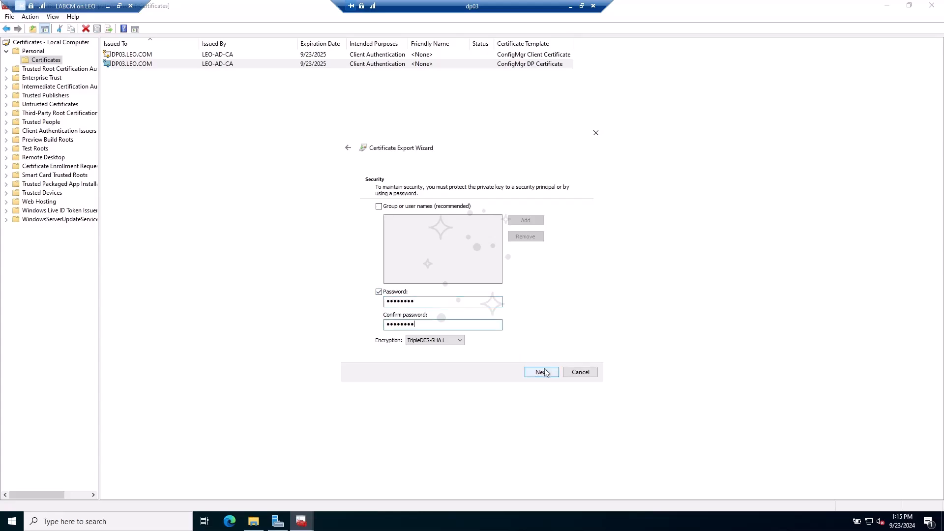
{"action": "left_click", "coordinate": [544, 370]}
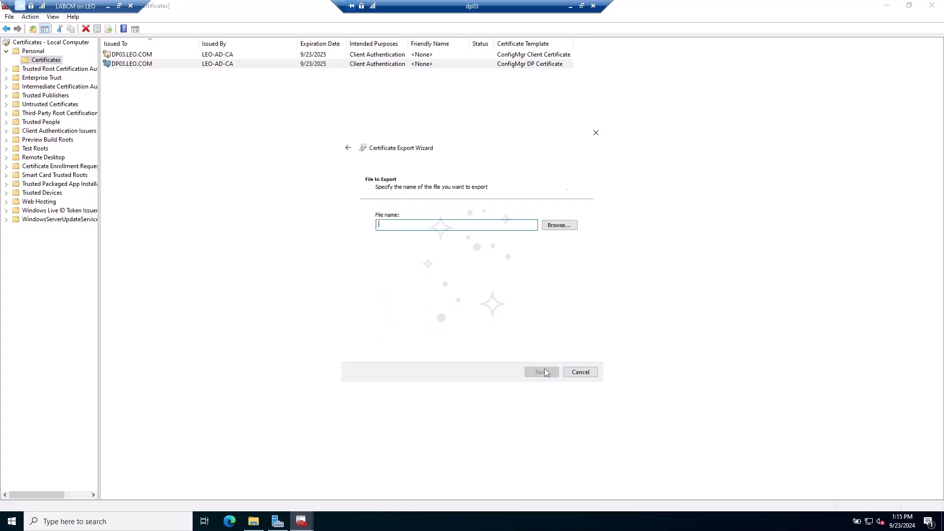
{"action": "left_click", "coordinate": [546, 227]}
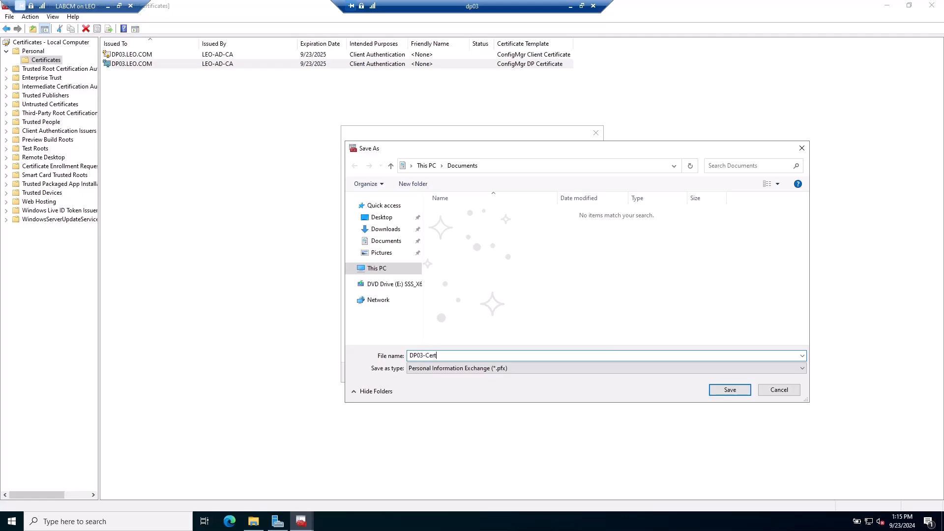
{"action": "left_click", "coordinate": [736, 391]}
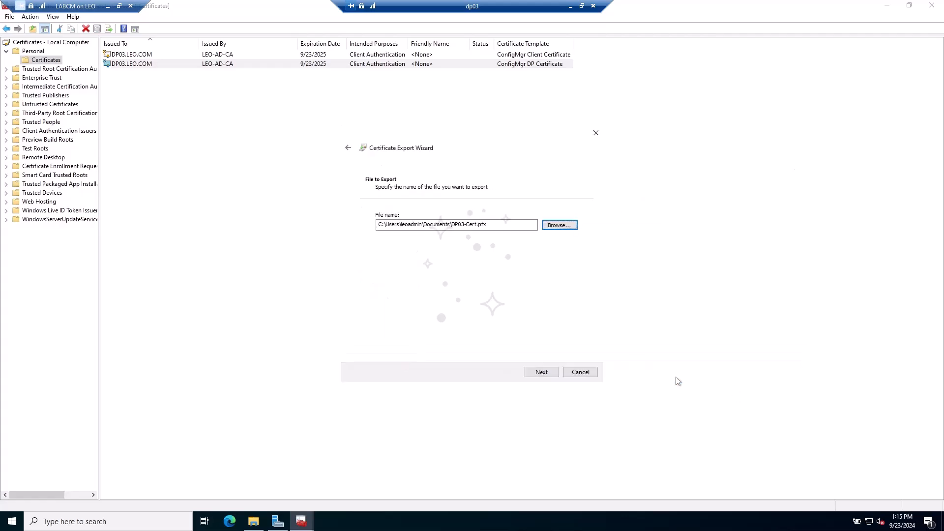
{"action": "left_click", "coordinate": [543, 375]}
{"action": "left_click", "coordinate": [542, 375]}
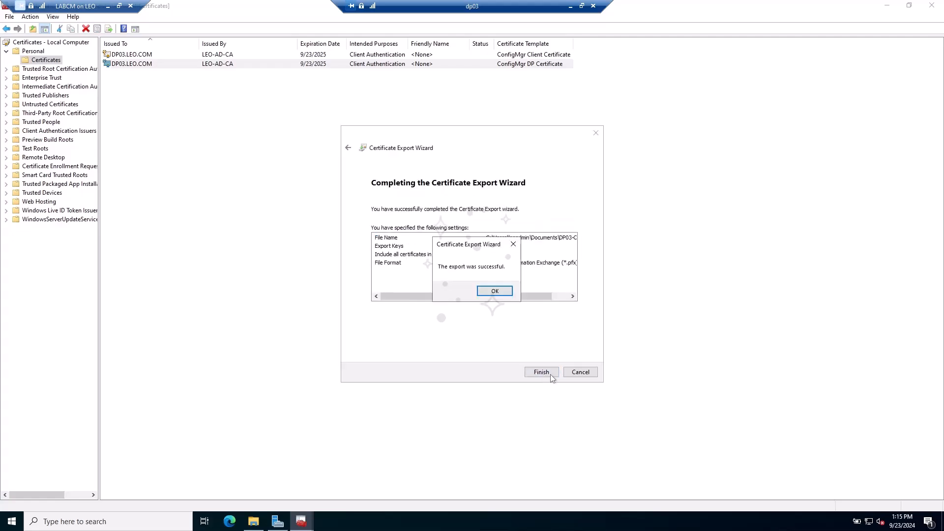
{"action": "left_click", "coordinate": [494, 291]}
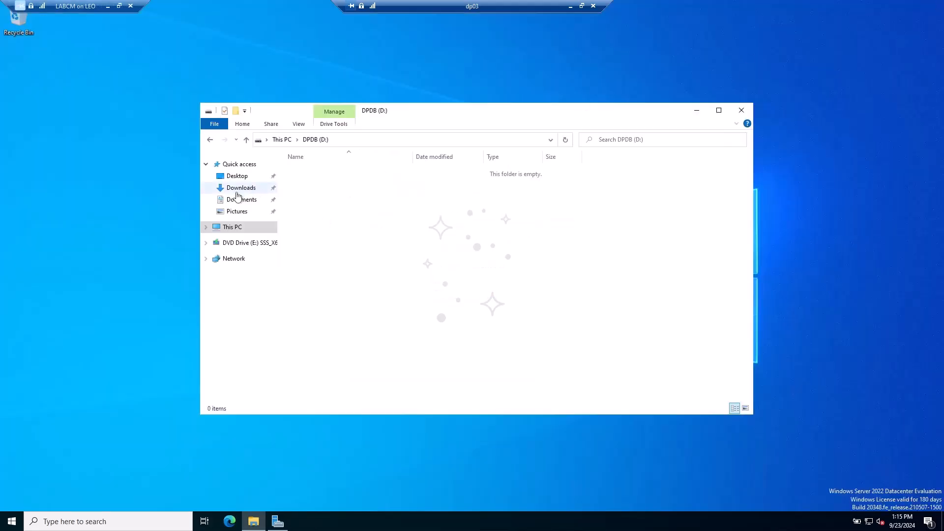
- Create a new folder named DPCert on the DPDB (D:) drive
{"action": "left_click", "coordinate": [239, 199]}
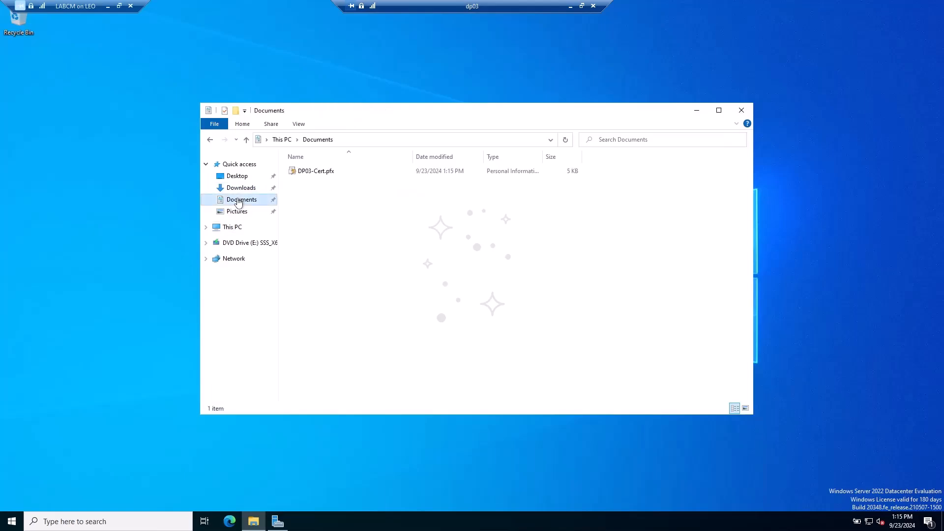
{"action": "left_click", "coordinate": [233, 227]}
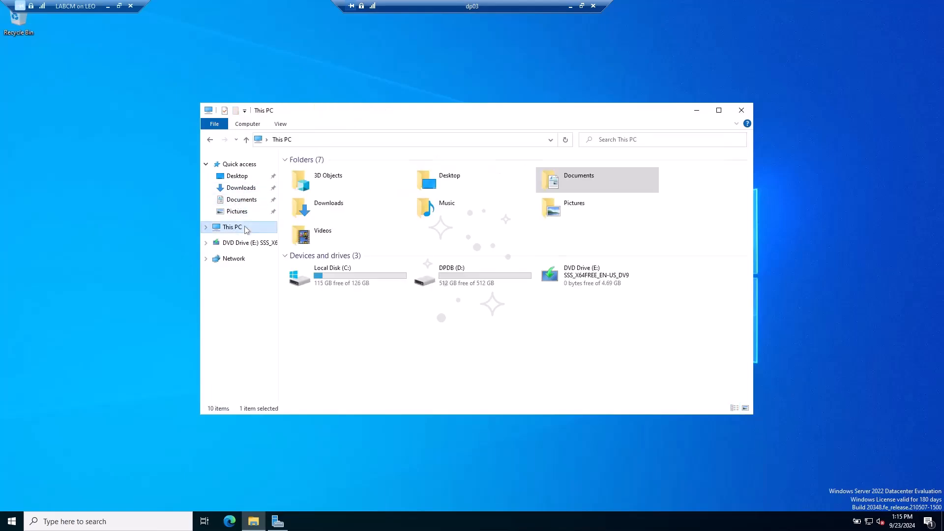
{"action": "left_click", "coordinate": [477, 287]}
{"action": "double_click", "coordinate": [477, 287]}
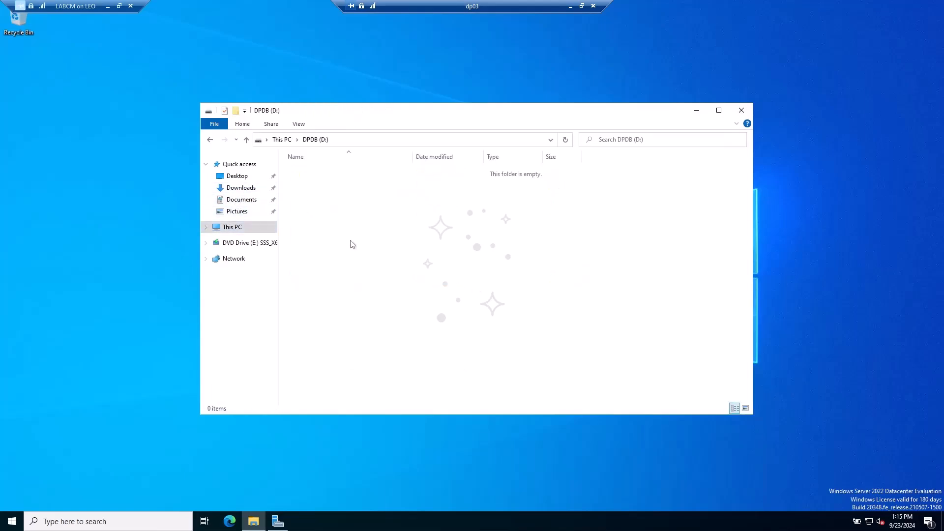
{"action": "right_click", "coordinate": [351, 241]}
{"action": "mouse_move", "coordinate": [394, 347]}
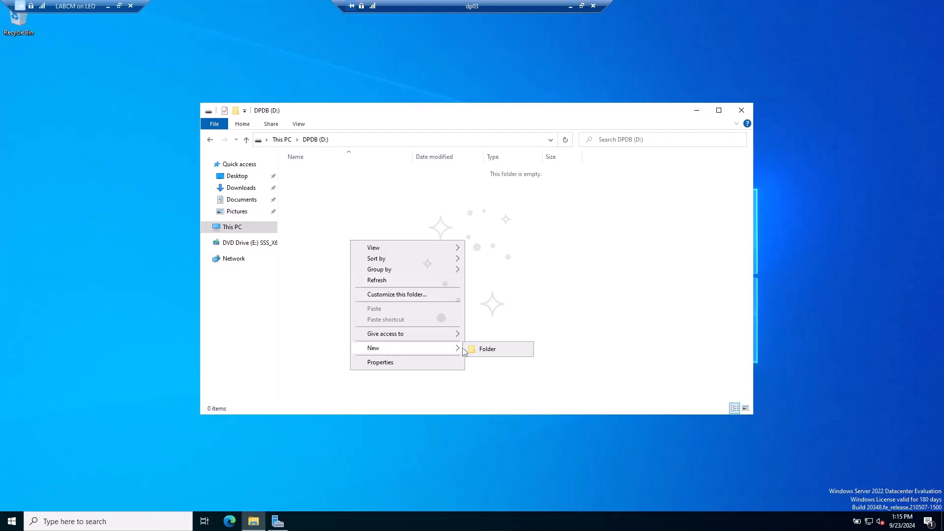
{"action": "left_click", "coordinate": [494, 348]}
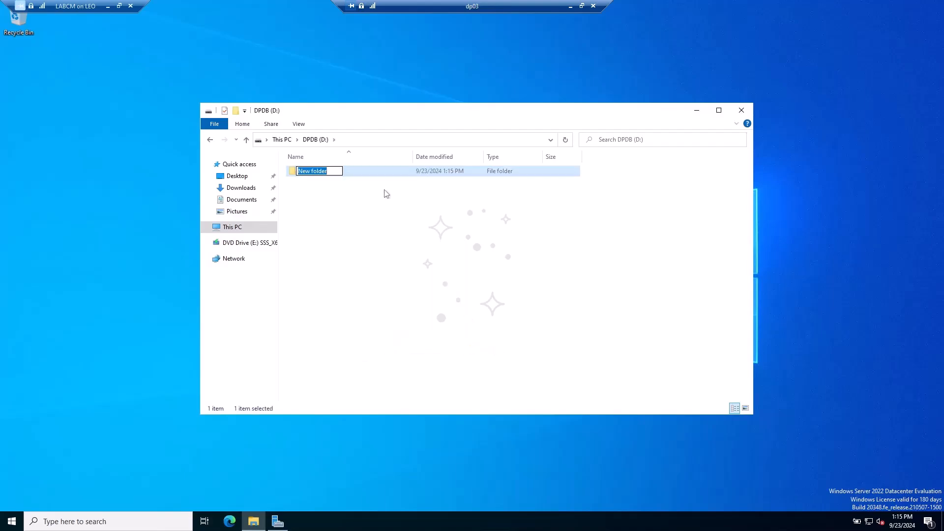
{"action": "type", "text": "DPCert"}
{"action": "key", "text": "Return"}
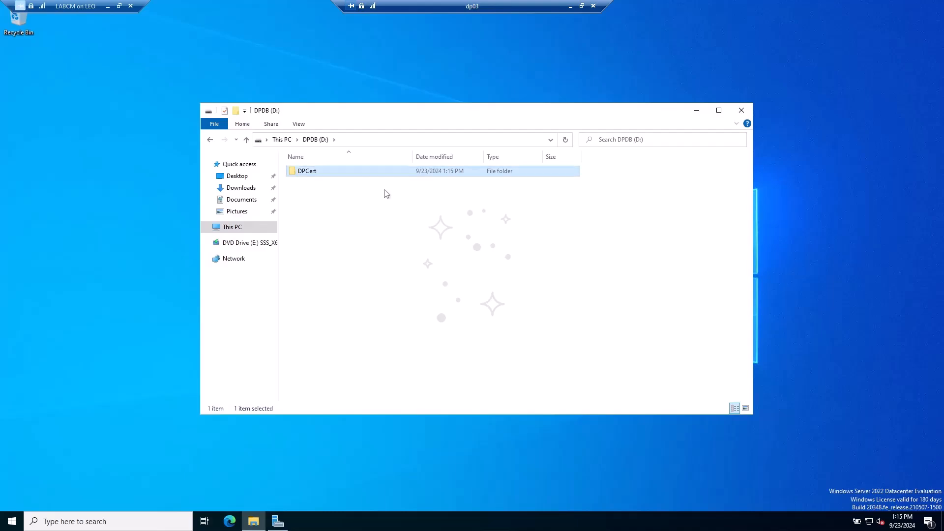
- Share the DPCert folder with Full Control for Everyone via Advanced Sharing
{"action": "right_click", "coordinate": [305, 175]}
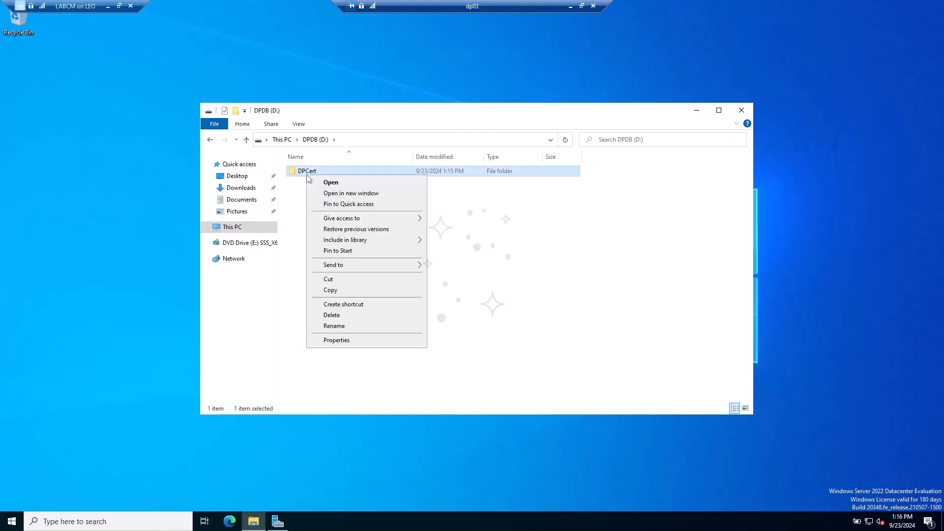
{"action": "left_click", "coordinate": [336, 341]}
{"action": "left_click", "coordinate": [350, 199]}
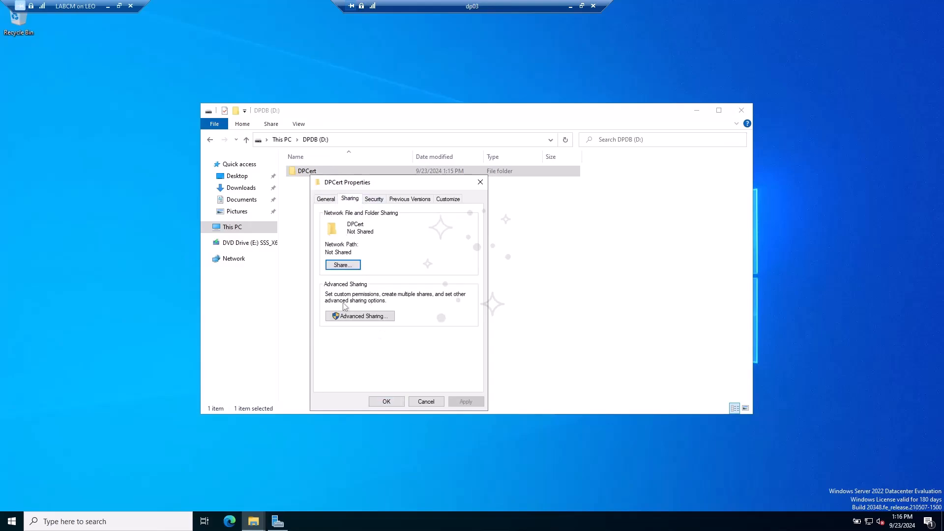
{"action": "left_click", "coordinate": [347, 316]}
{"action": "left_click", "coordinate": [340, 216]}
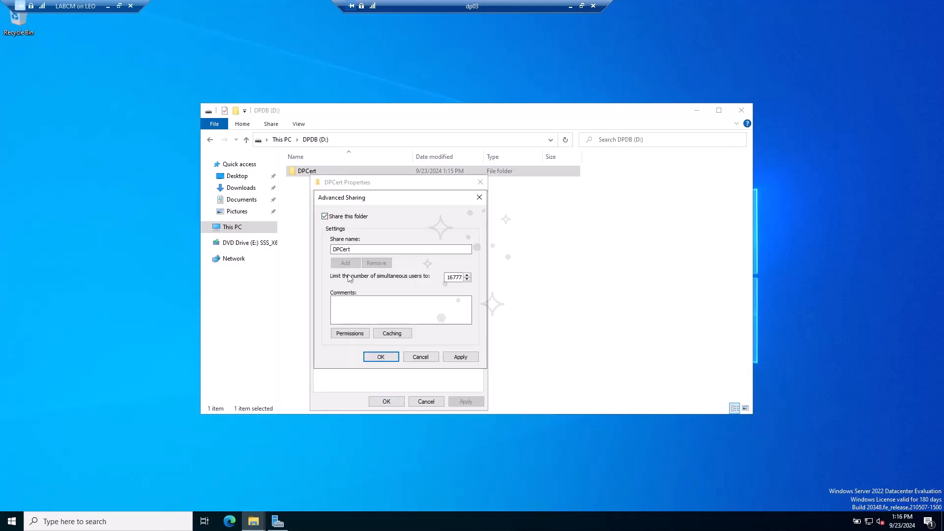
{"action": "left_click", "coordinate": [358, 333]}
{"action": "left_click", "coordinate": [439, 325]}
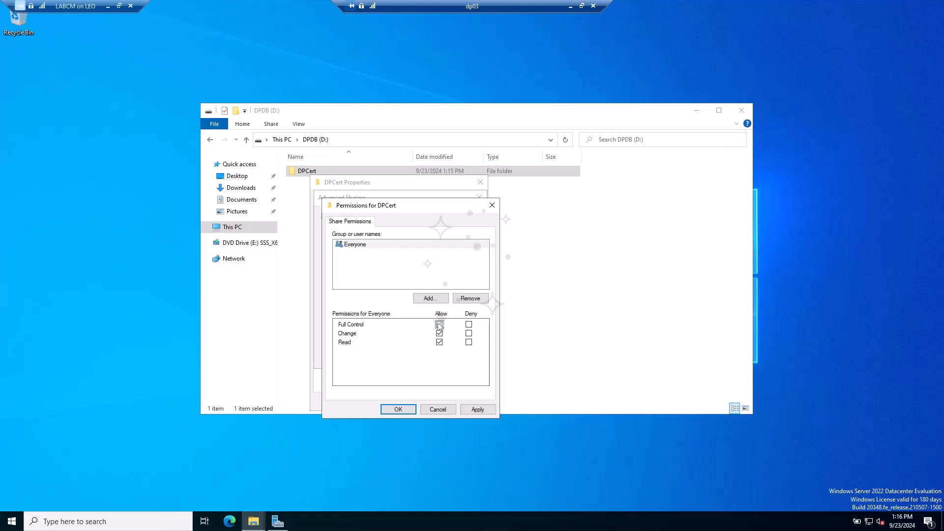
{"action": "left_click", "coordinate": [403, 409]}
{"action": "left_click", "coordinate": [381, 357]}
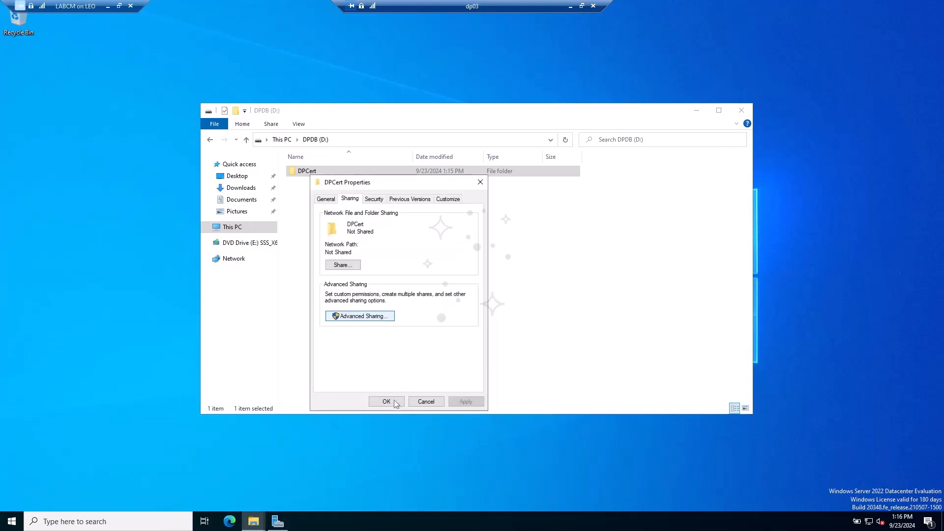
{"action": "left_click", "coordinate": [391, 401]}
- Move DP03-Cert.pfx from Documents into the D:\DPCert folder
{"action": "left_click", "coordinate": [242, 199]}
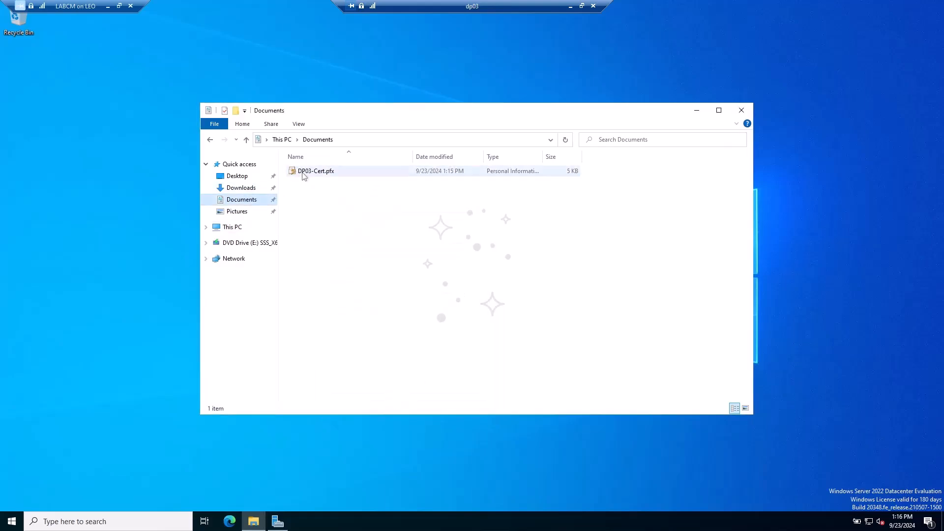
{"action": "right_click", "coordinate": [301, 172]}
{"action": "left_click", "coordinate": [321, 266]}
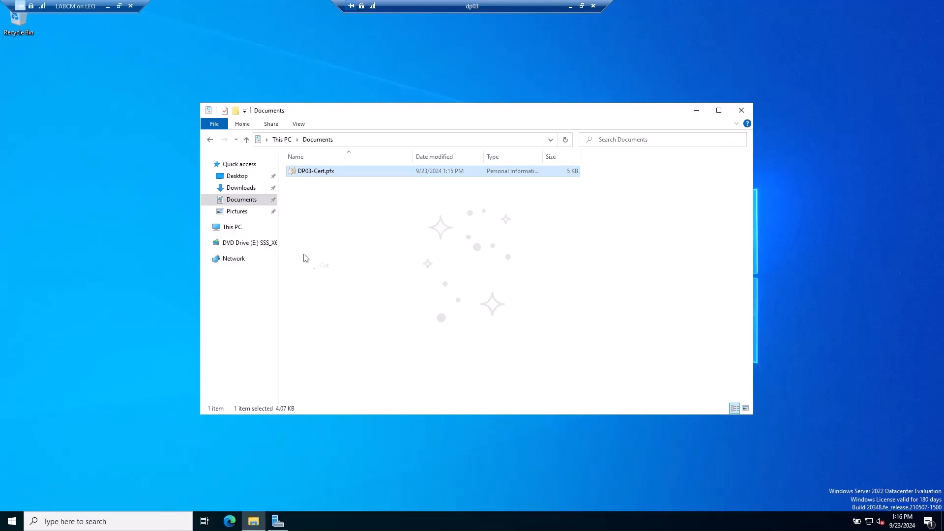
{"action": "left_click", "coordinate": [241, 227]}
{"action": "double_click", "coordinate": [433, 275]}
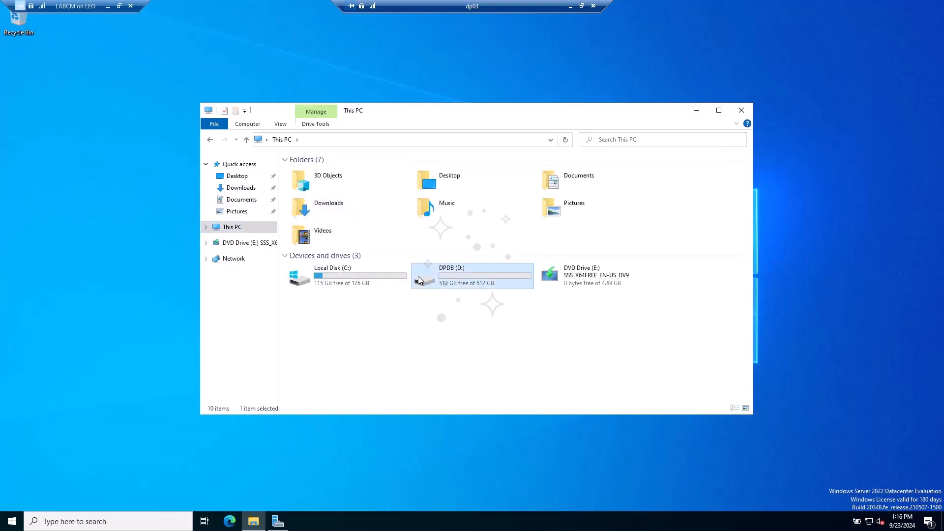
{"action": "left_click", "coordinate": [315, 172]}
{"action": "double_click", "coordinate": [315, 172]}
{"action": "right_click", "coordinate": [329, 206]}
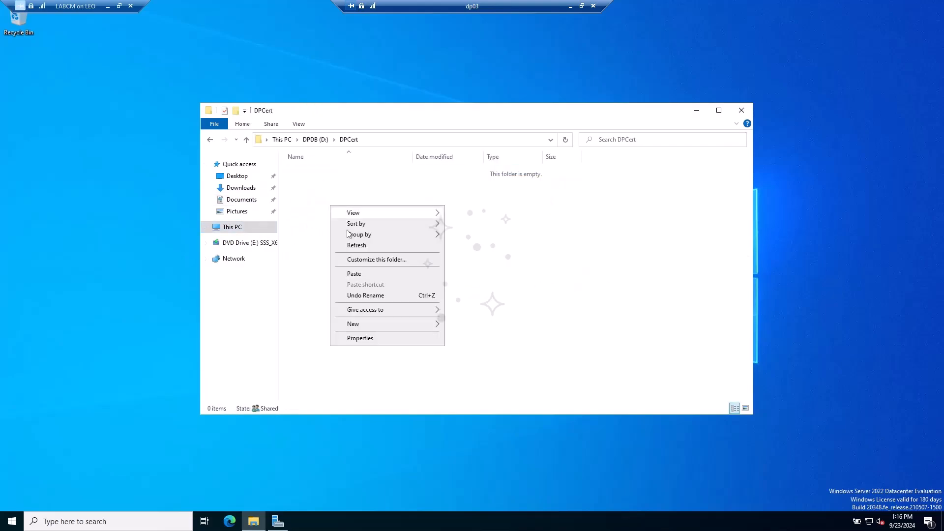
{"action": "left_click", "coordinate": [345, 275]}
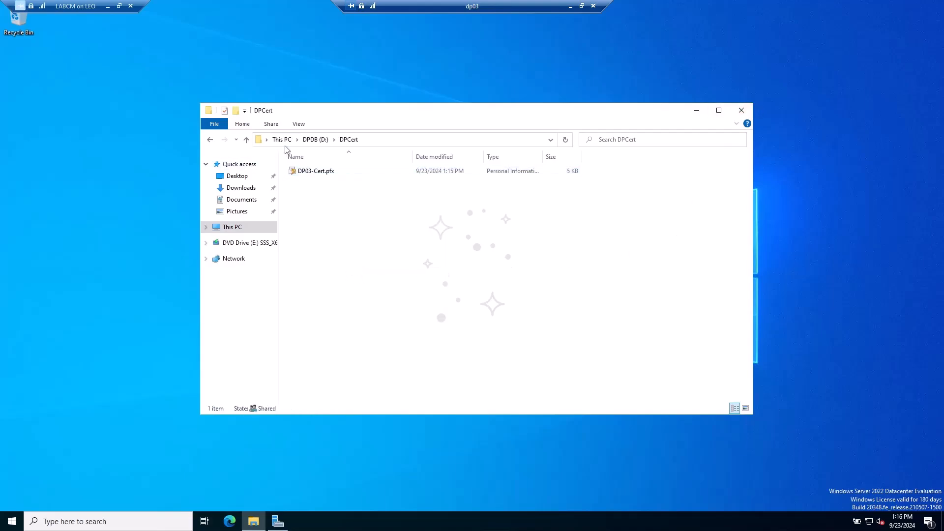
{"action": "left_click", "coordinate": [315, 139]}
{"action": "left_click", "coordinate": [464, 267]}
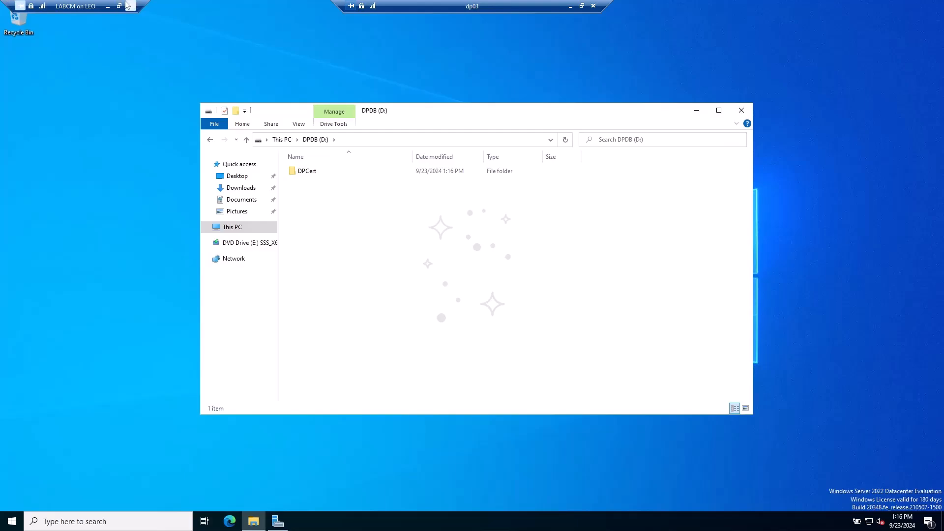
{"action": "left_click", "coordinate": [119, 6]}
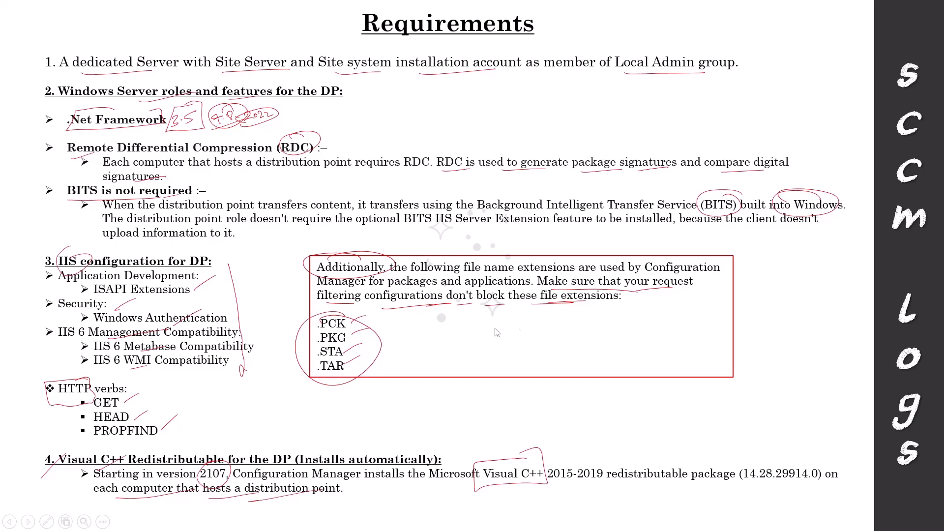
- Advance through the ports and firewall/PKI certificate slides, then switch back to the dp03 server
{"action": "key", "text": "Right"}
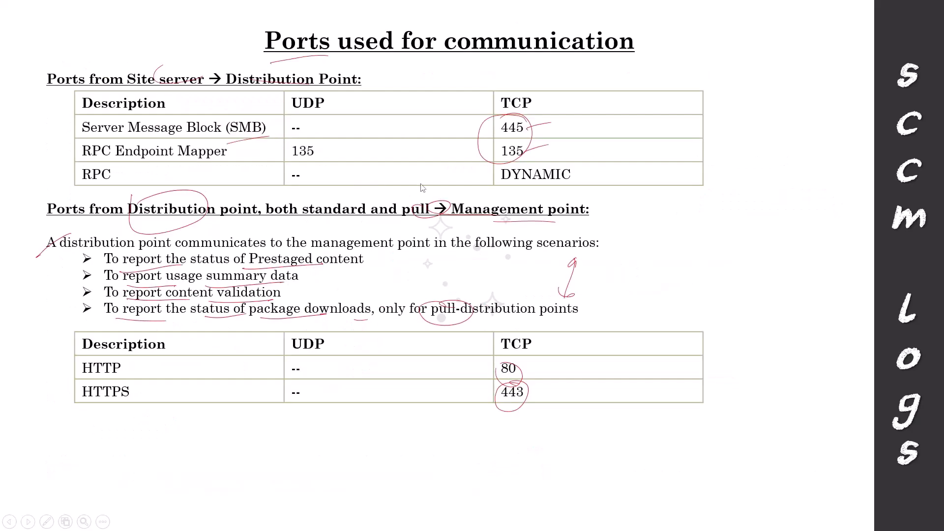
{"action": "key", "text": "Right"}
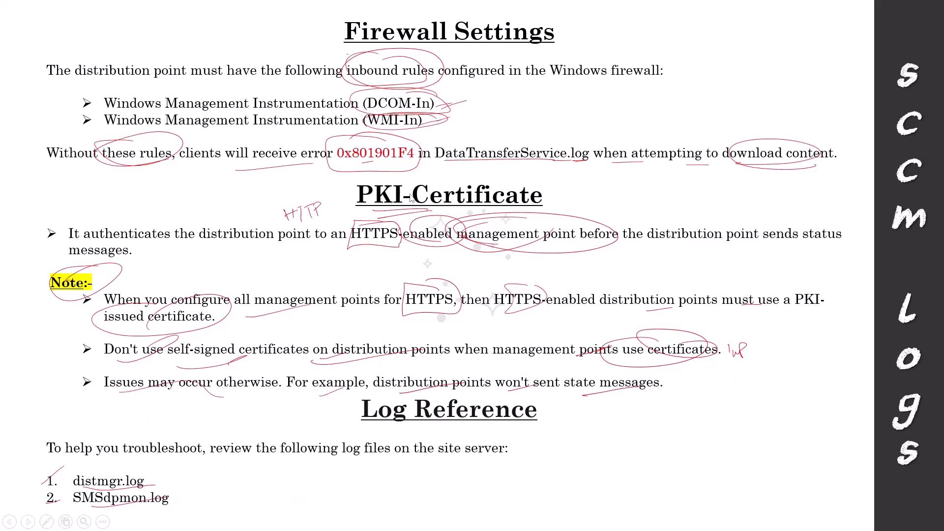
{"action": "key", "text": "alt+Tab"}
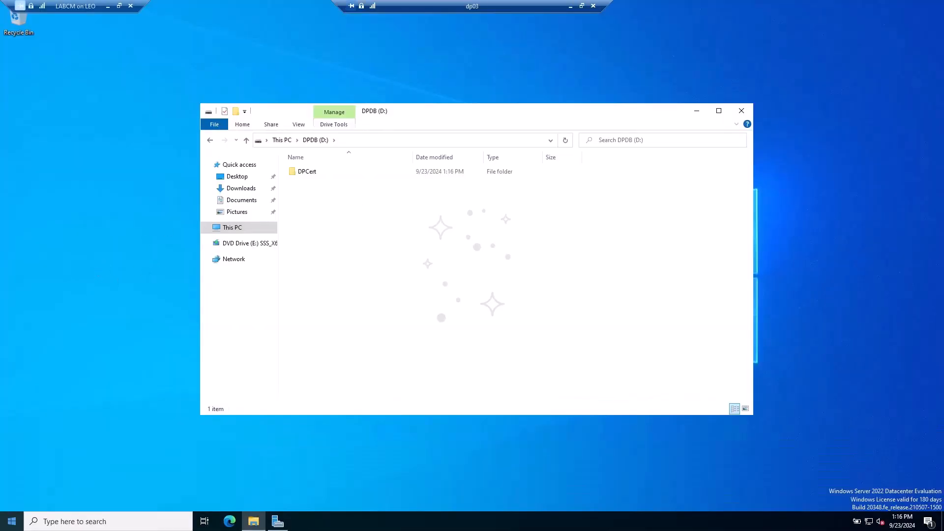
- Open an administrator PowerShell and test TCP connectivity to configmgr.leo.com on port 135
{"action": "right_click", "coordinate": [12, 521]}
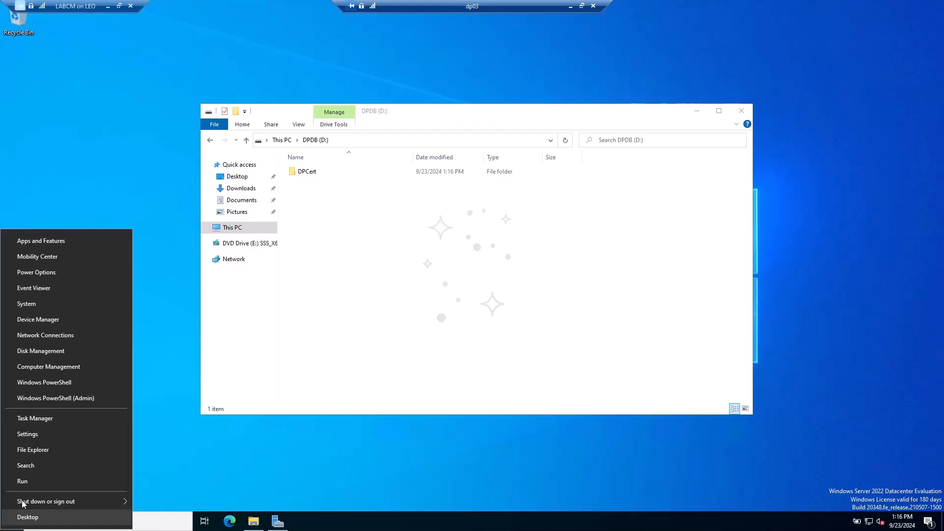
{"action": "left_click", "coordinate": [76, 396]}
{"action": "left_click", "coordinate": [453, 323]}
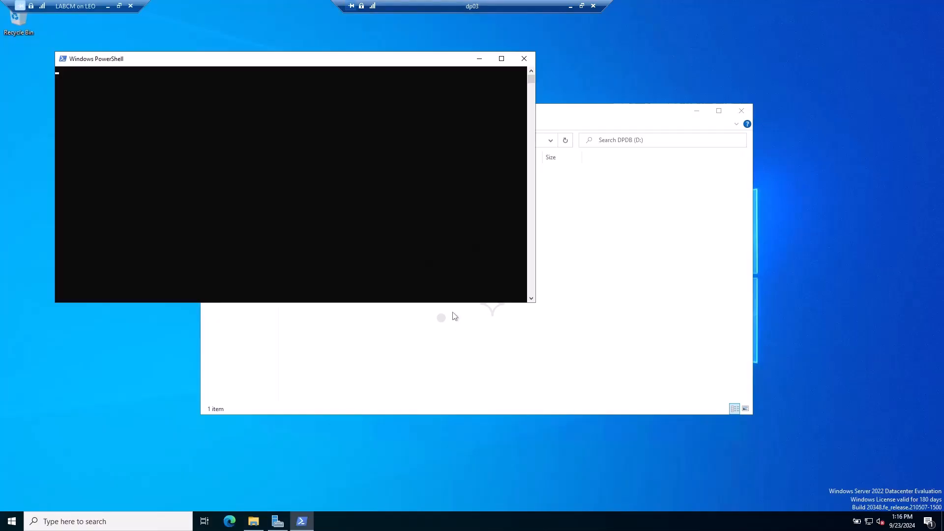
{"action": "type", "text": "test-netcon"}
{"action": "key", "text": "Tab"}
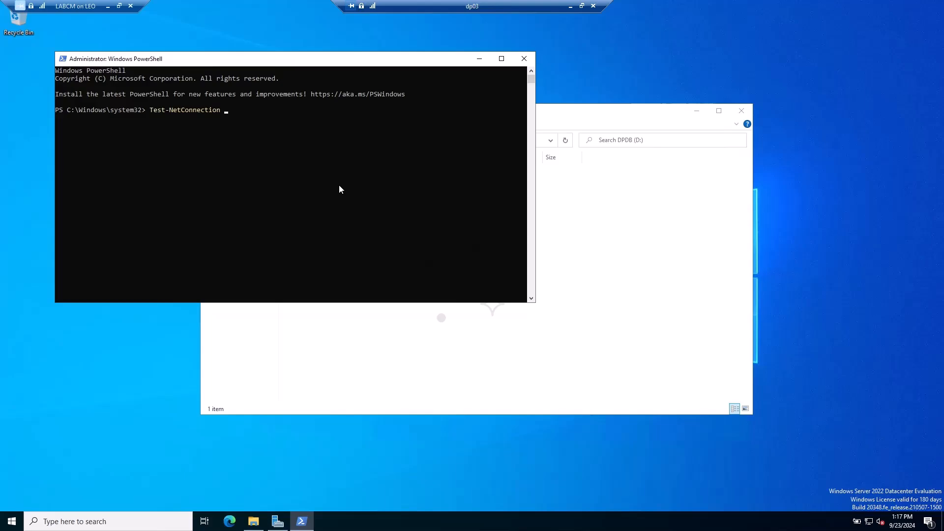
{"action": "type", "text": "configmgr.leo.com -port 135"}
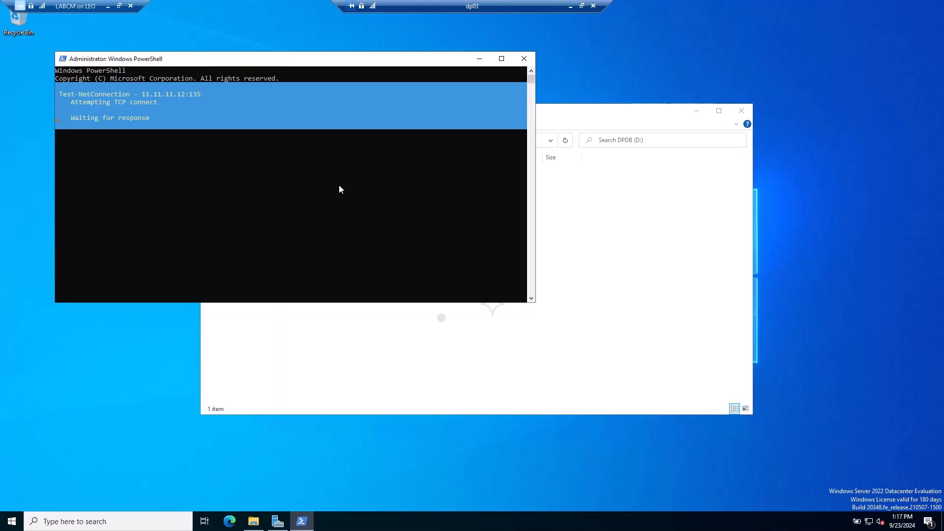
- Rerun Test-NetConnection to configmgr.leo.com against ports 443 and 44
{"action": "key", "text": "Up"}
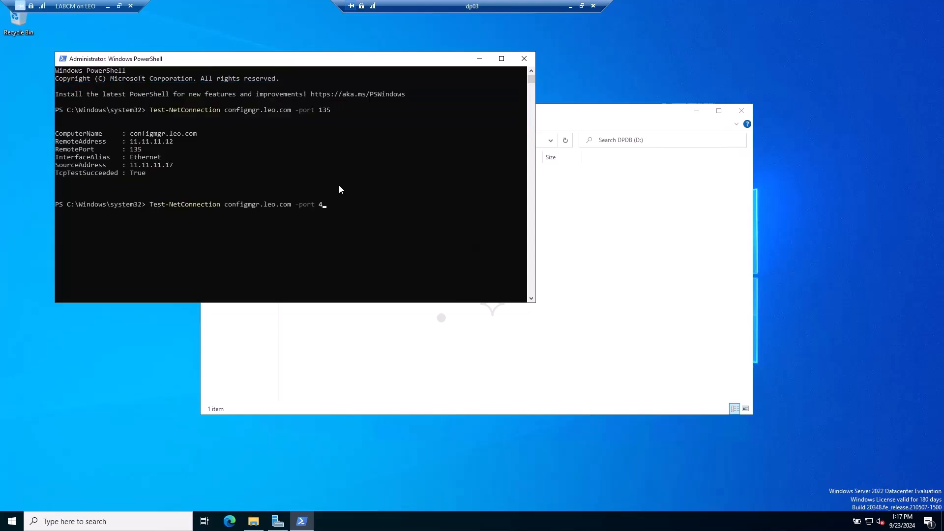
{"action": "type", "text": "443"}
{"action": "key", "text": "Return"}
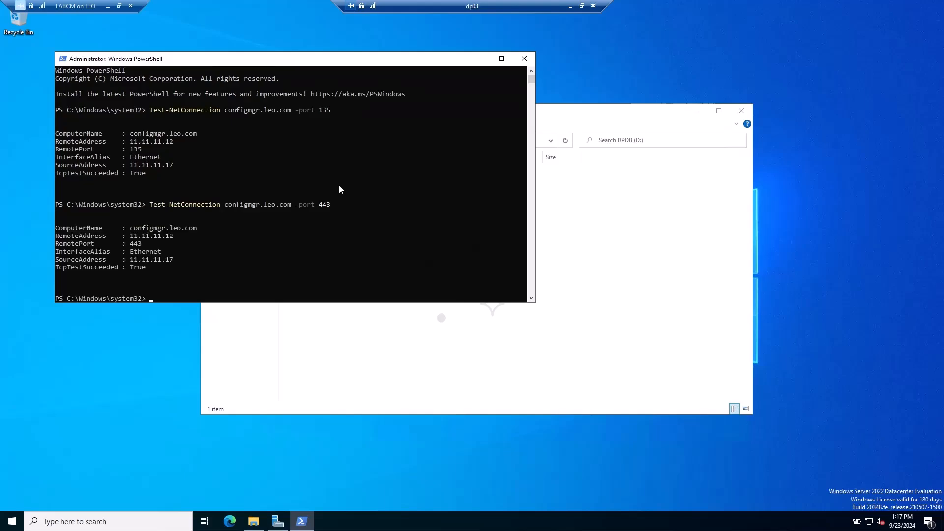
{"action": "key", "text": "Up"}
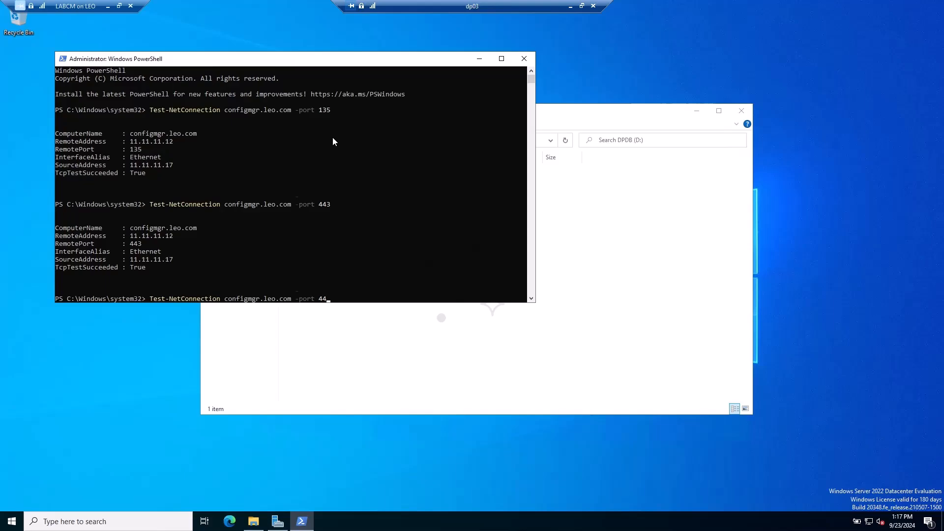
{"action": "key", "text": "Return"}
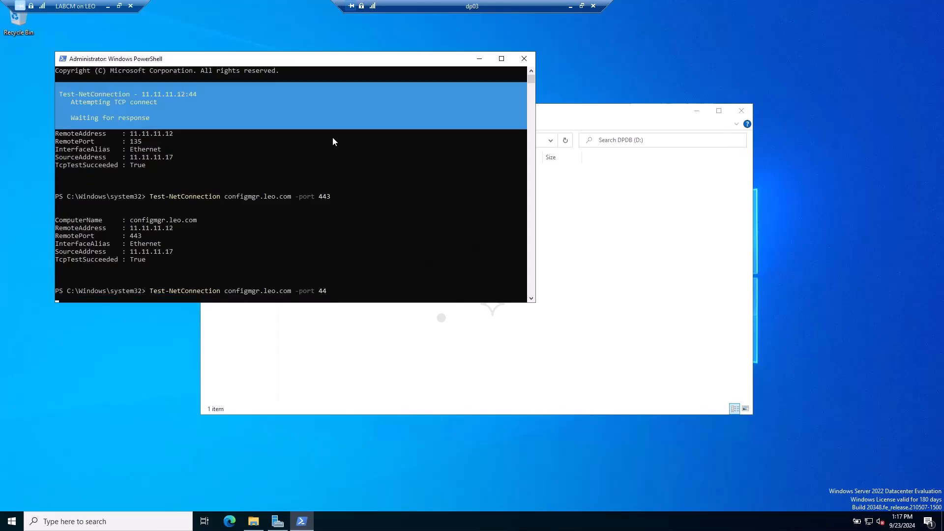
- Test port 445 and review the TcpTestSucceeded results in the console output
{"action": "key", "text": "ctrl+c"}
{"action": "key", "text": "Up"}
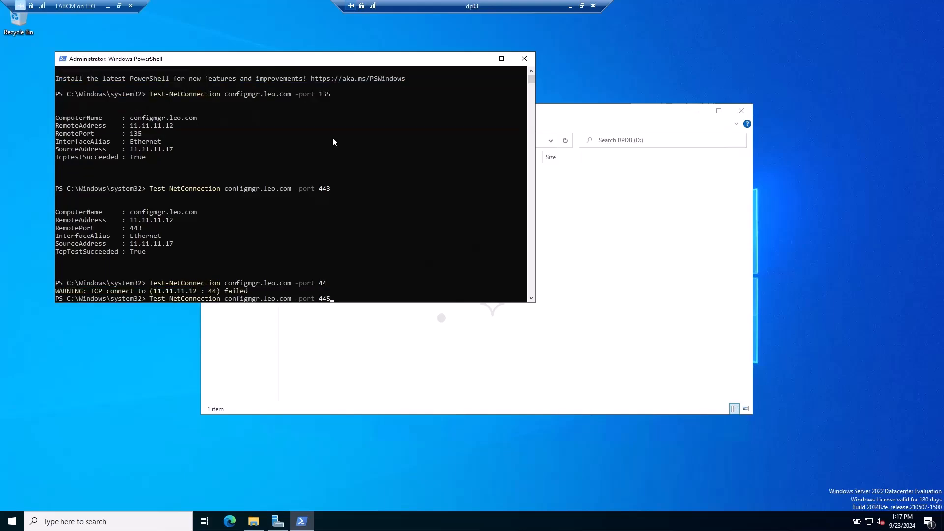
{"action": "type", "text": "5"}
{"action": "key", "text": "Return"}
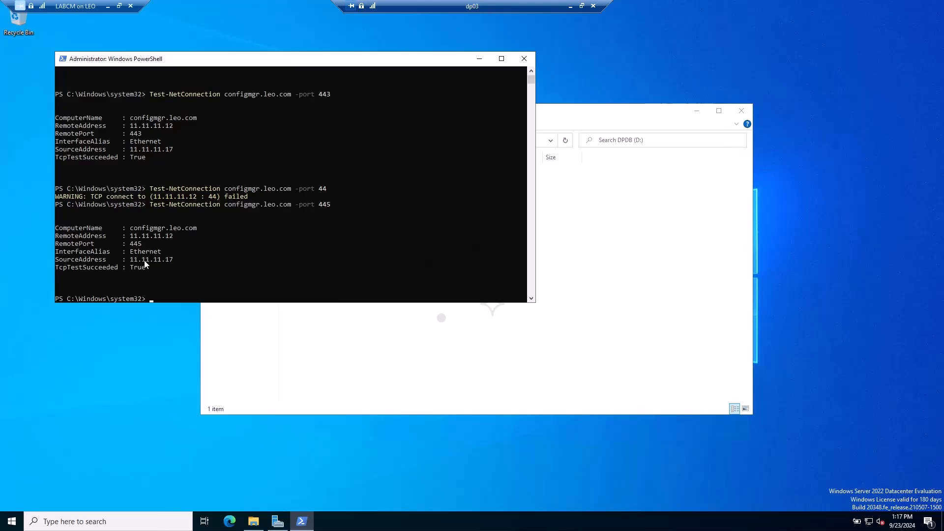
{"action": "left_click_drag", "start_coordinate": [131, 267], "coordinate": [163, 268]}
{"action": "left_click", "coordinate": [198, 259]}
{"action": "scroll", "coordinate": [284, 178], "scroll_direction": "up", "scroll_amount": 5}
{"action": "left_click", "coordinate": [356, 142]}
{"action": "scroll", "coordinate": [350, 145], "scroll_direction": "down", "scroll_amount": 6}
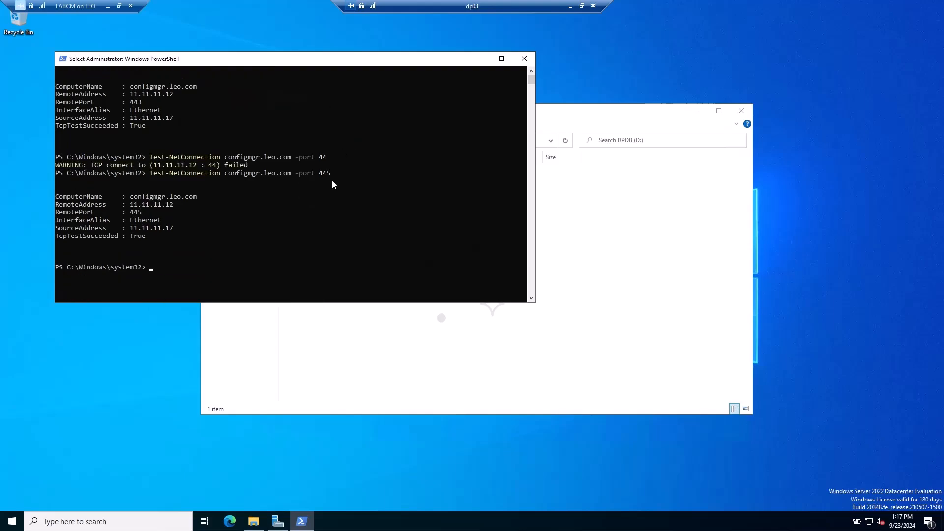
- Run Test-NetConnection to configmgr.leo.com on port 80, then repeat it on port 443
{"action": "type", "text": "test"}
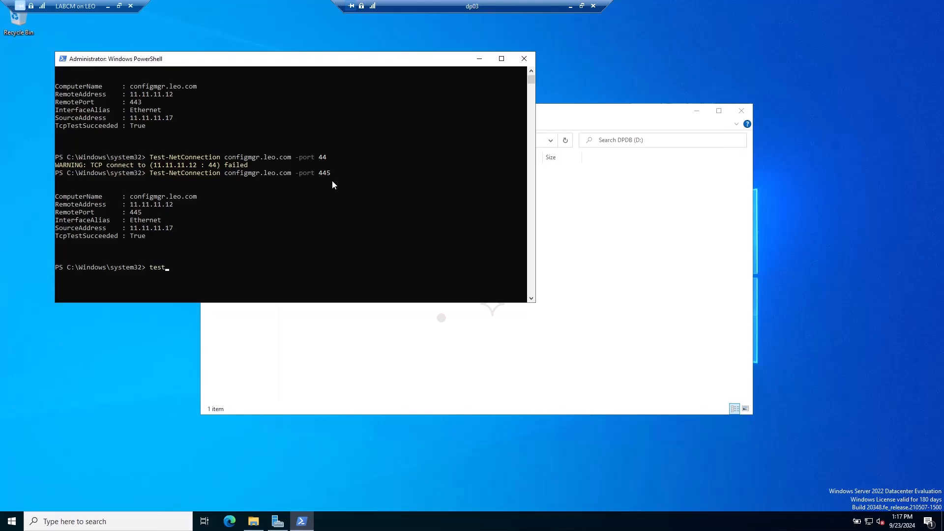
{"action": "type", "text": "-netco"}
{"action": "key", "text": "Tab"}
{"action": "type", "text": "configmgr.leo.com -"}
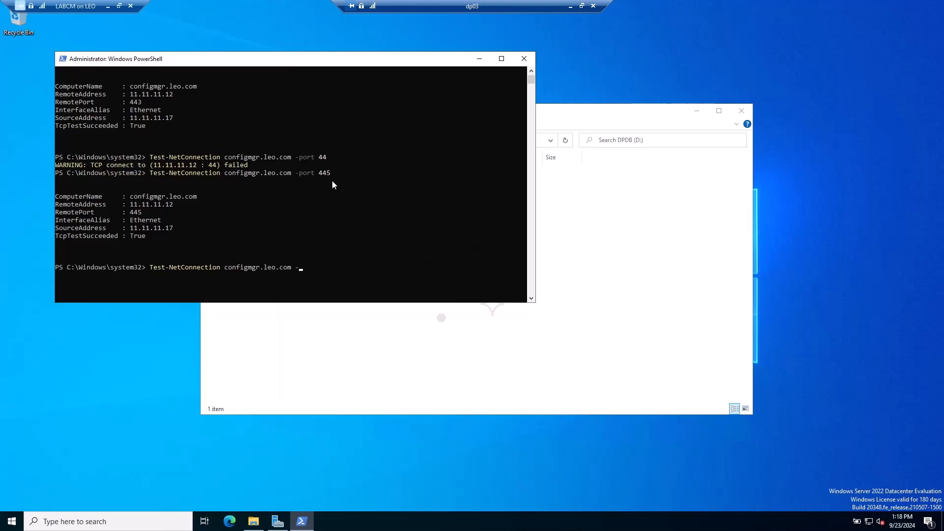
{"action": "type", "text": "port 80"}
{"action": "key", "text": "Return"}
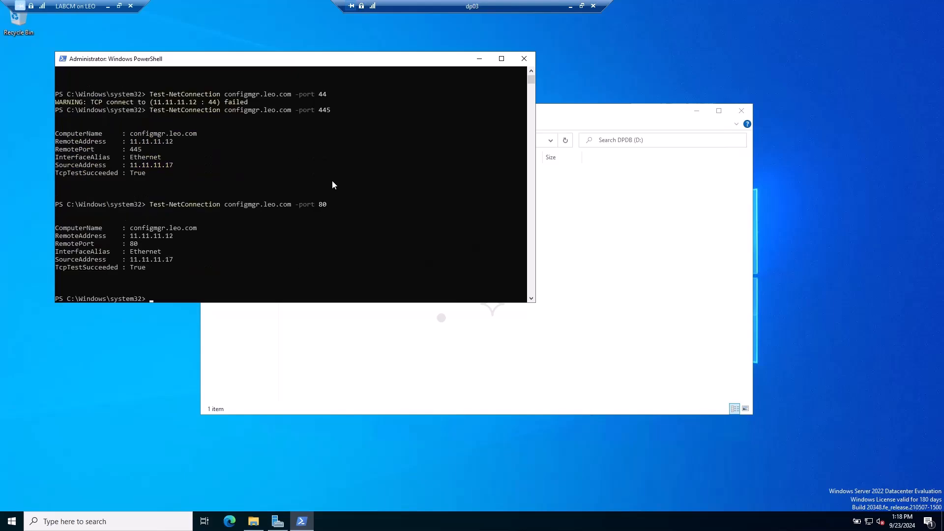
{"action": "key", "text": "Up"}
{"action": "key", "text": "BackSpace"}
{"action": "key", "text": "BackSpace"}
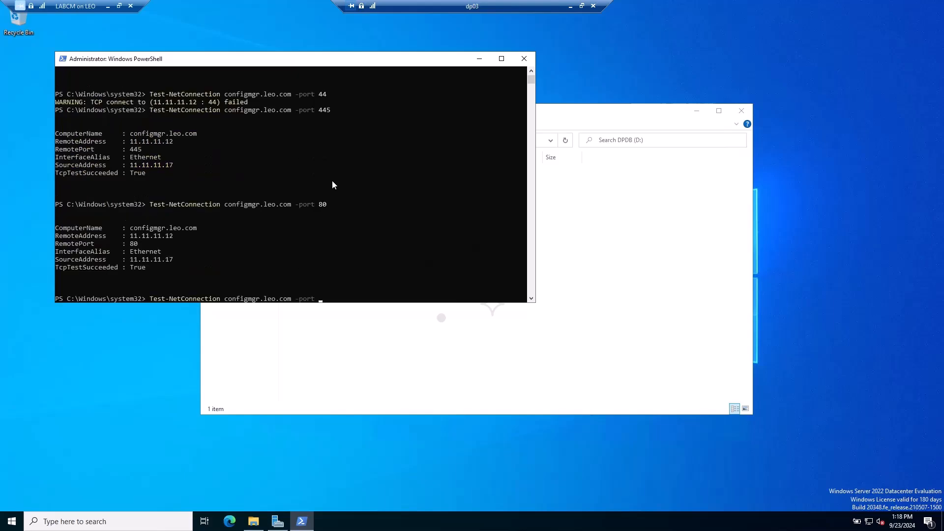
{"action": "type", "text": "44"}
{"action": "type", "text": "3"}
{"action": "key", "text": "Return"}
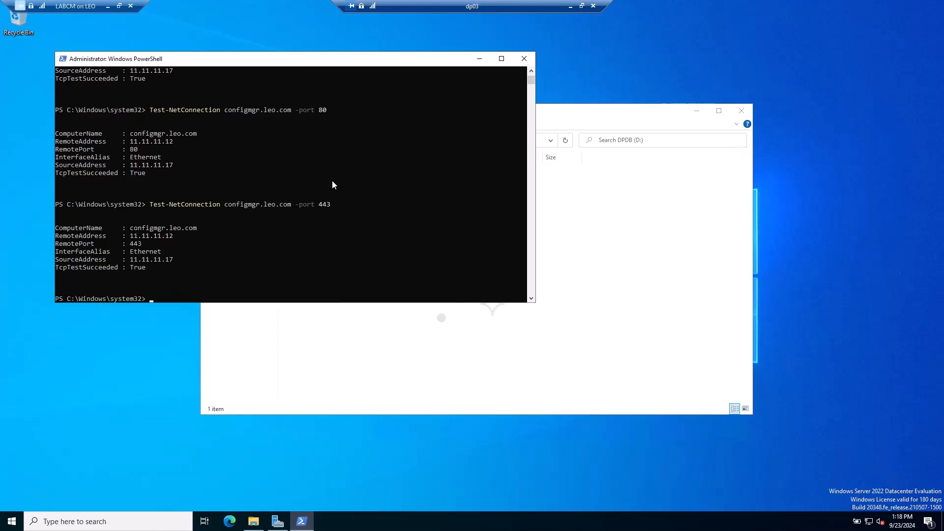
- Close PowerShell and start the Create Site System Server wizard on the site server console
{"action": "left_click", "coordinate": [524, 59]}
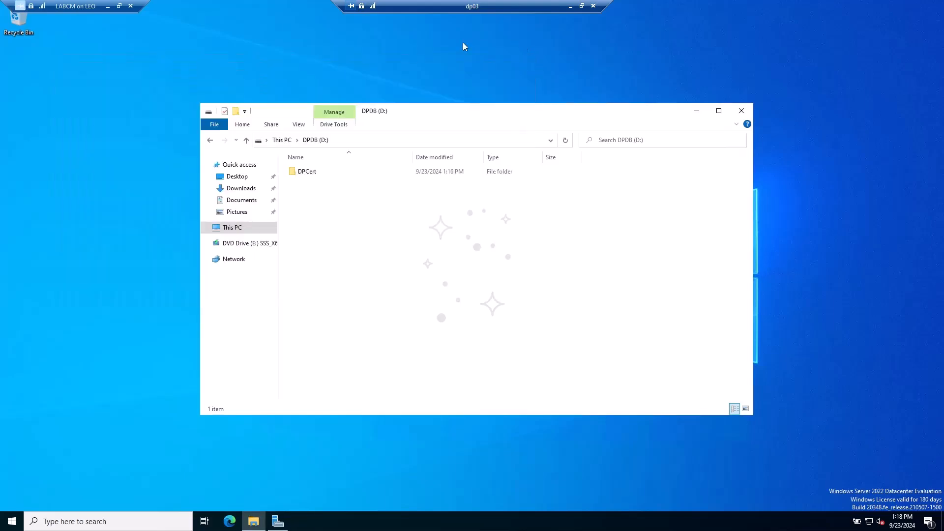
{"action": "left_click_drag", "start_coordinate": [144, 87], "coordinate": [121, 118]}
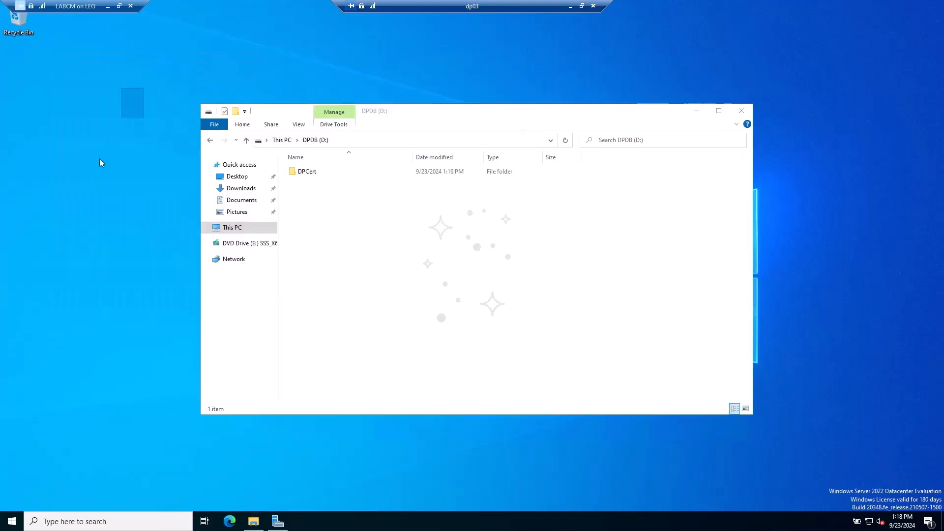
{"action": "left_click", "coordinate": [568, 6]}
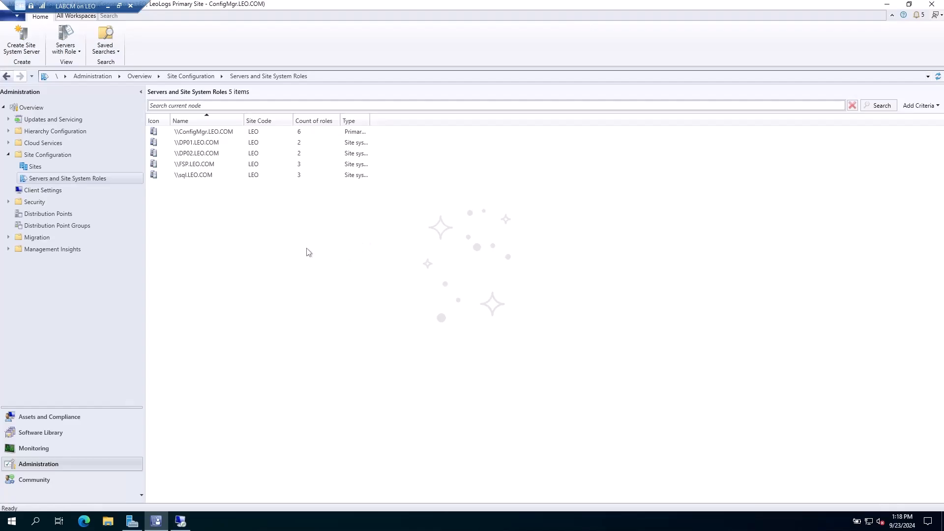
{"action": "right_click", "coordinate": [290, 244]}
{"action": "left_click", "coordinate": [251, 251]}
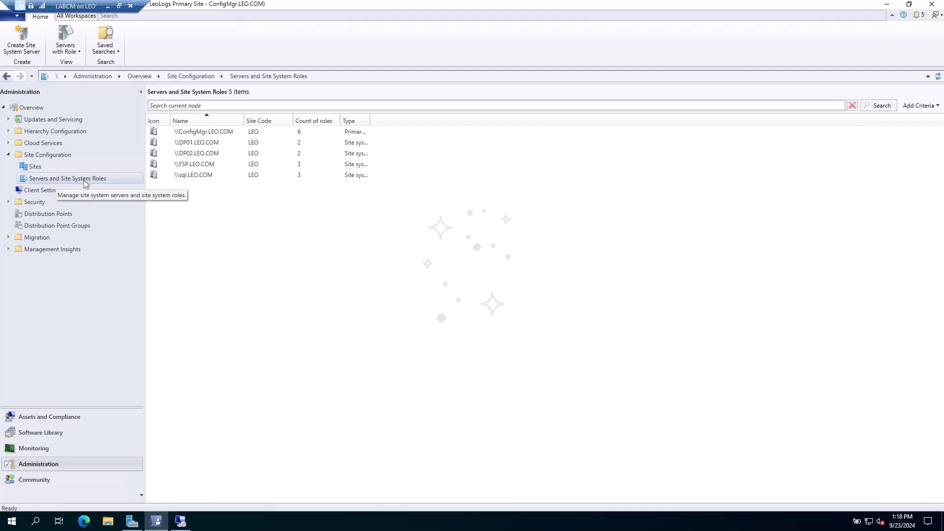
{"action": "right_click", "coordinate": [236, 219]}
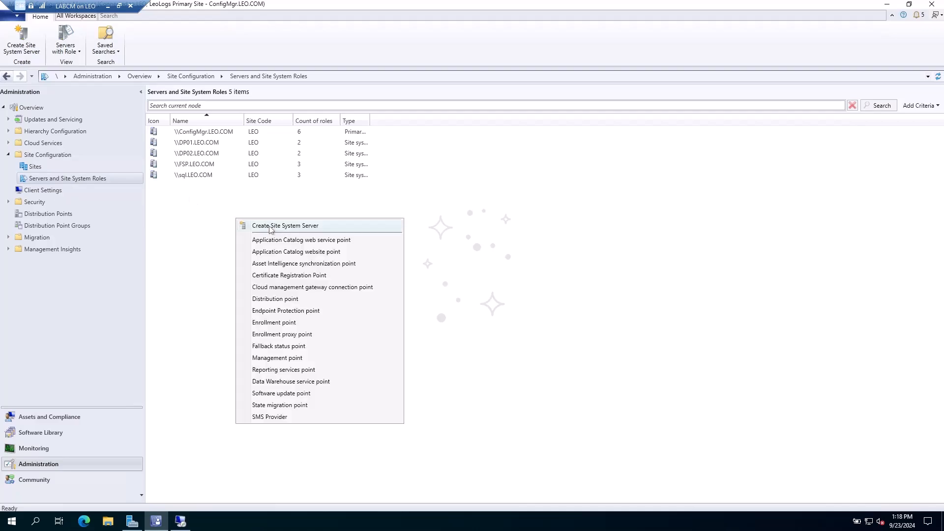
{"action": "left_click", "coordinate": [350, 228]}
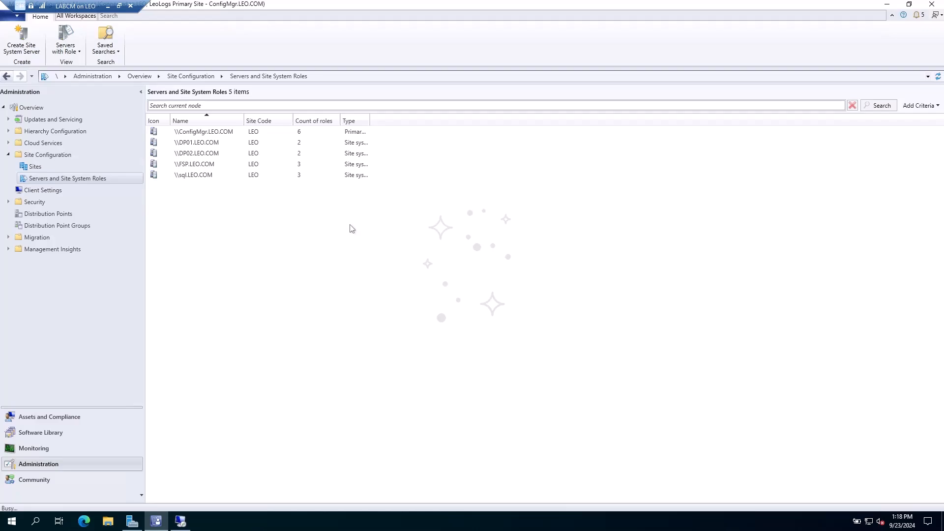
- Choose DP03 as the server and LEO - LeoLogs Primary Site as the site code
{"action": "left_click", "coordinate": [631, 179]}
{"action": "type", "text": "dp03"}
{"action": "key", "text": "alt+k"}
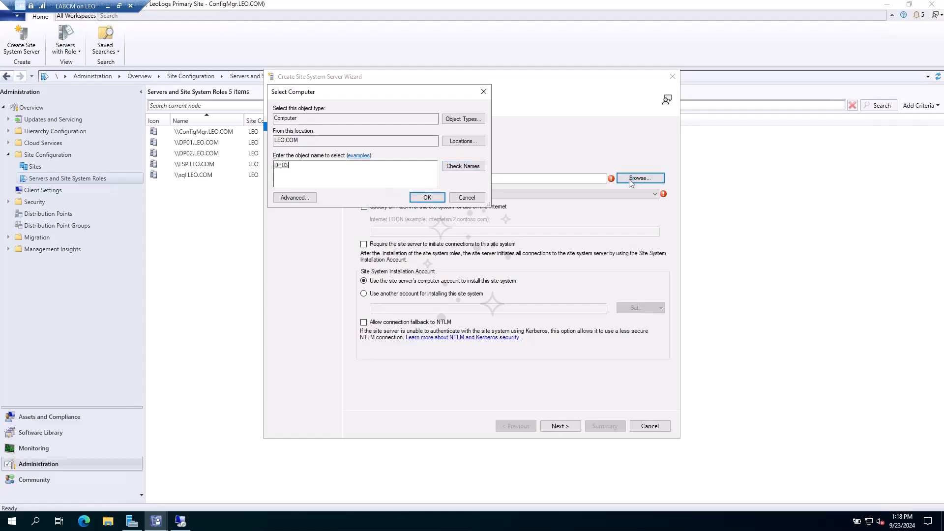
{"action": "key", "text": "Return"}
{"action": "left_click", "coordinate": [555, 194]}
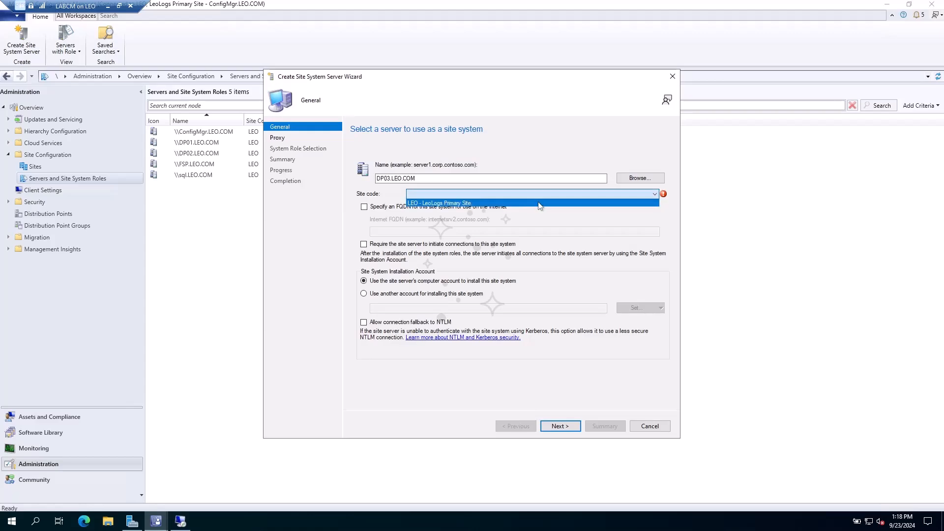
{"action": "left_click", "coordinate": [522, 203]}
- Install using the existing site system installation account and continue to proxy settings
{"action": "left_click", "coordinate": [406, 294]}
{"action": "left_click", "coordinate": [636, 308]}
{"action": "left_click", "coordinate": [636, 321]}
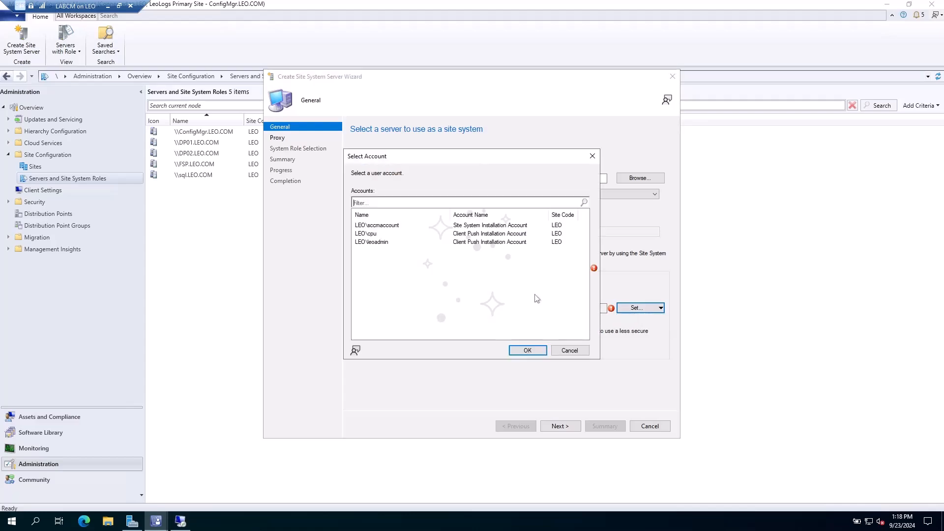
{"action": "left_click", "coordinate": [376, 225]}
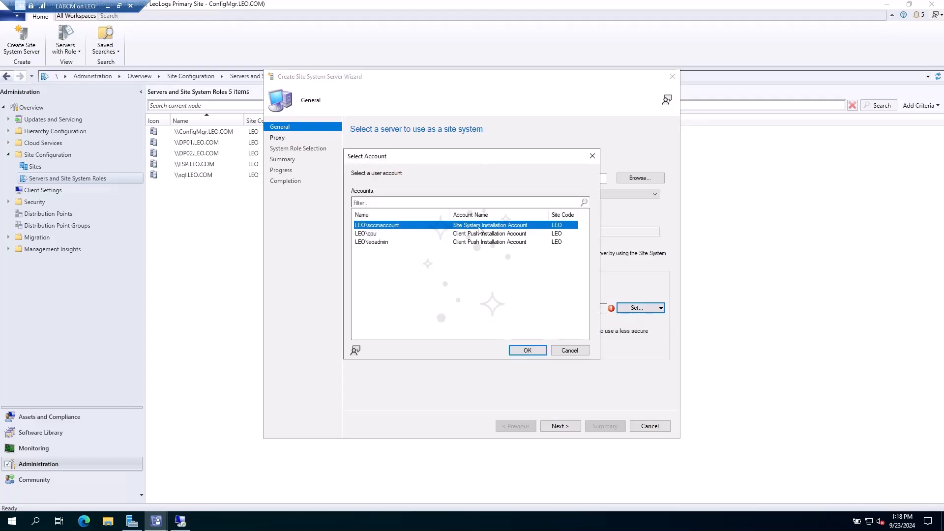
{"action": "left_click", "coordinate": [529, 349]}
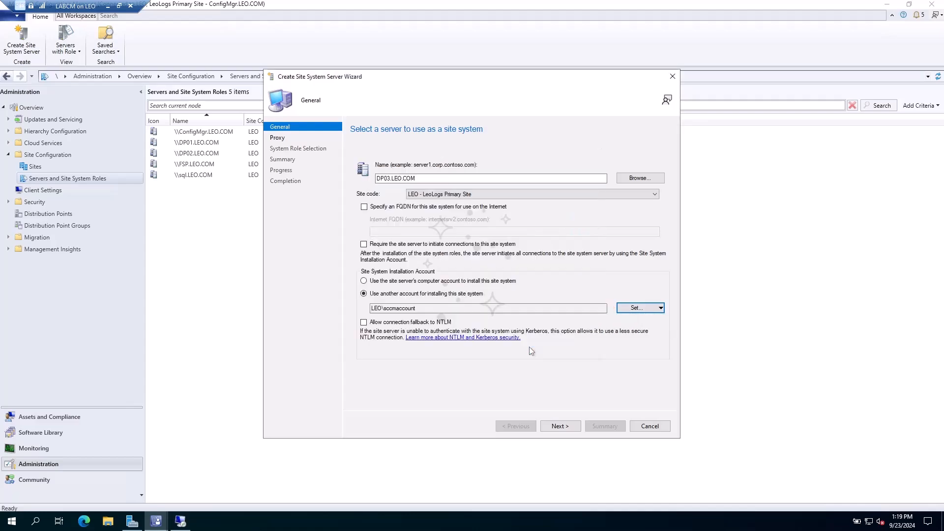
{"action": "left_click", "coordinate": [568, 426]}
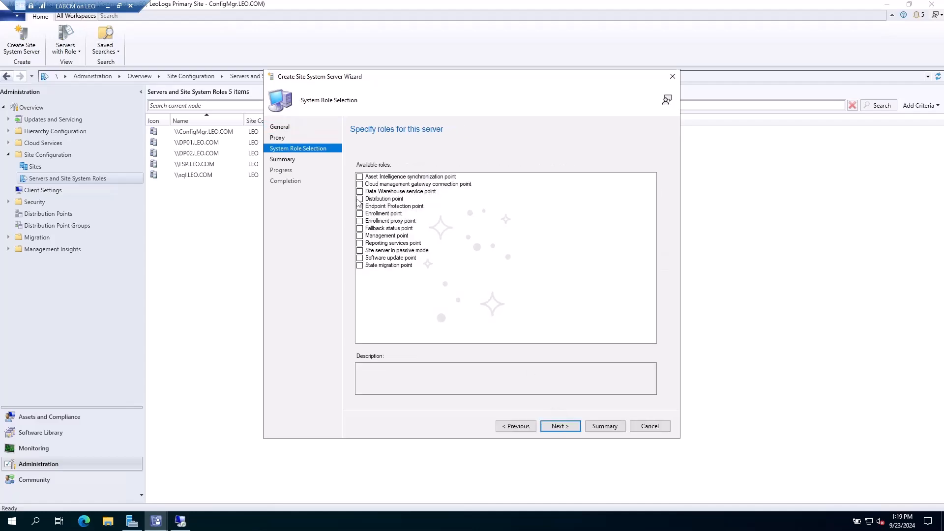
- Select the distribution point role, describe it as USDP and enable IIS installation if required
{"action": "left_click", "coordinate": [359, 198]}
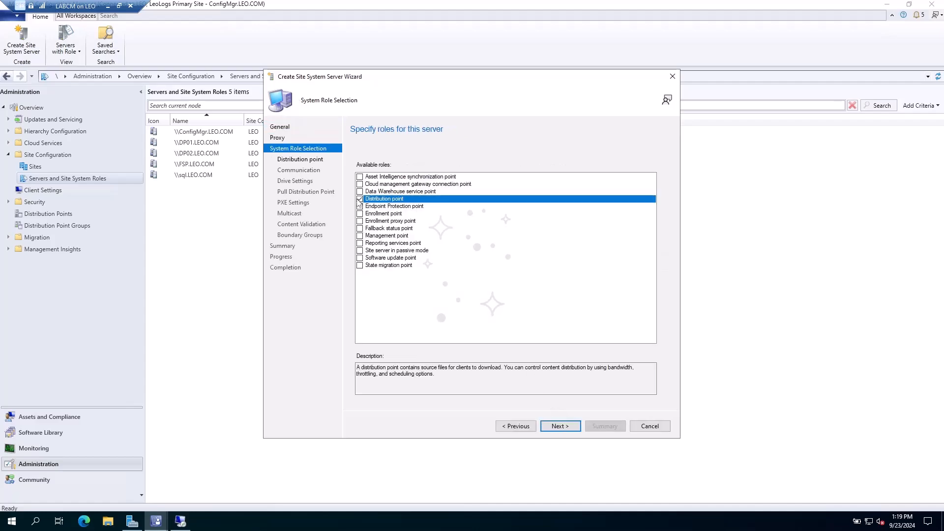
{"action": "left_click", "coordinate": [555, 426]}
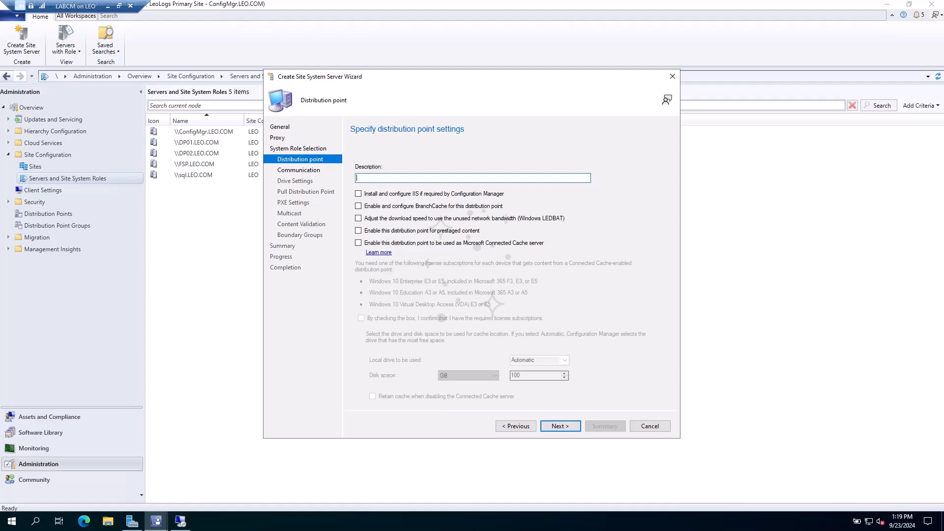
{"action": "type", "text": "USDP"}
{"action": "left_click", "coordinate": [382, 195]}
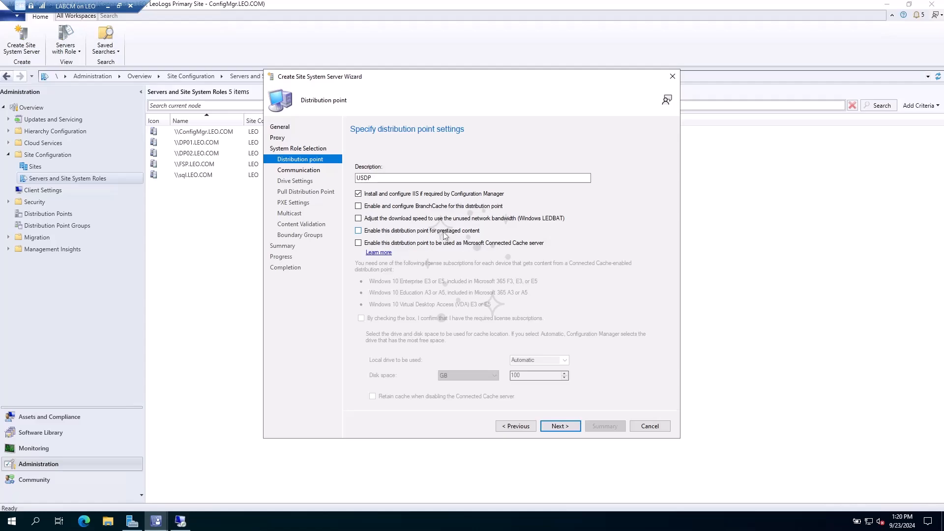
- Advance the wizard to the Communication page showing HTTPS and self-signed certificate settings
{"action": "left_click", "coordinate": [560, 426]}
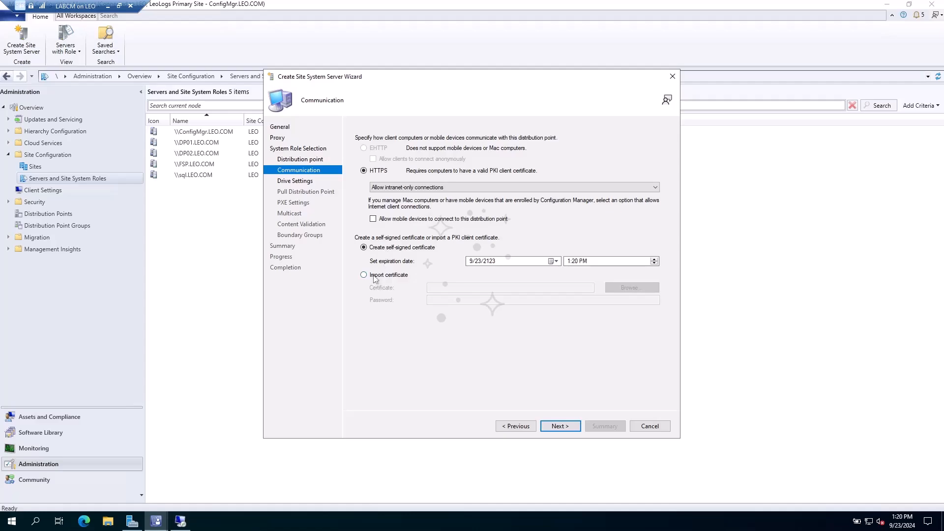
- Import DP03-Cert from \\dp03\DPCert with the certificate password and proceed to Drive Settings
{"action": "left_click", "coordinate": [375, 279]}
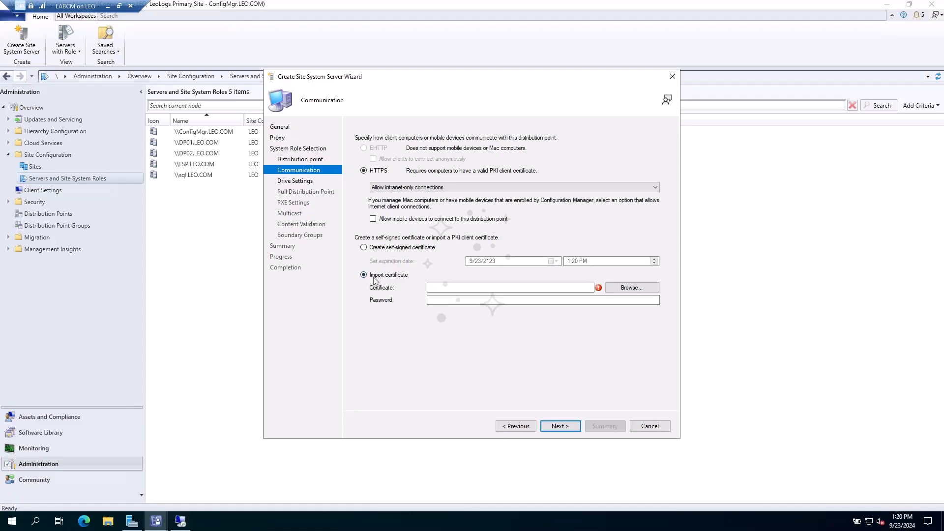
{"action": "left_click", "coordinate": [631, 288]}
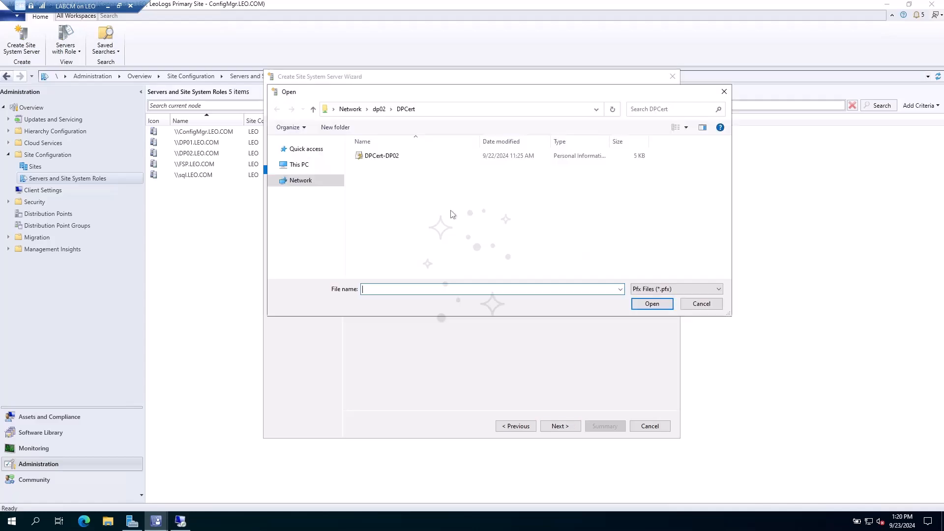
{"action": "left_click", "coordinate": [456, 110]}
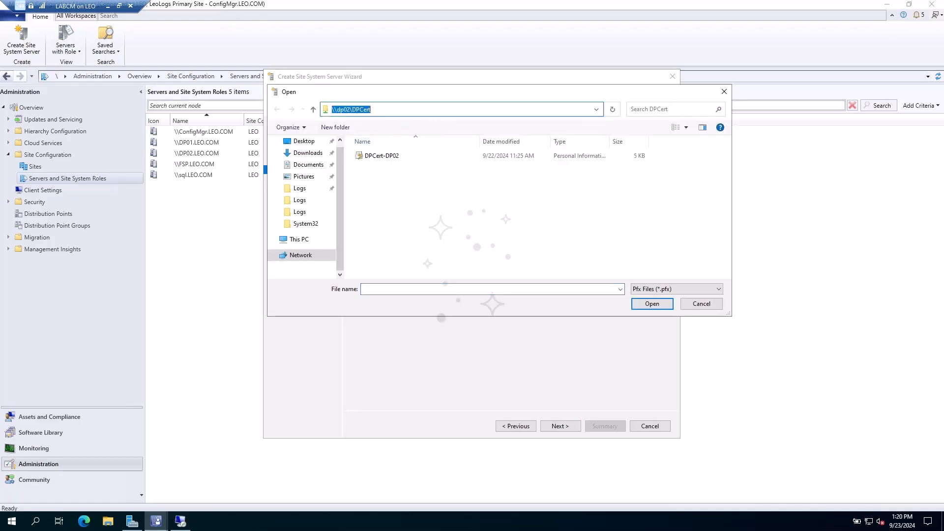
{"action": "type", "text": "\\\\"}
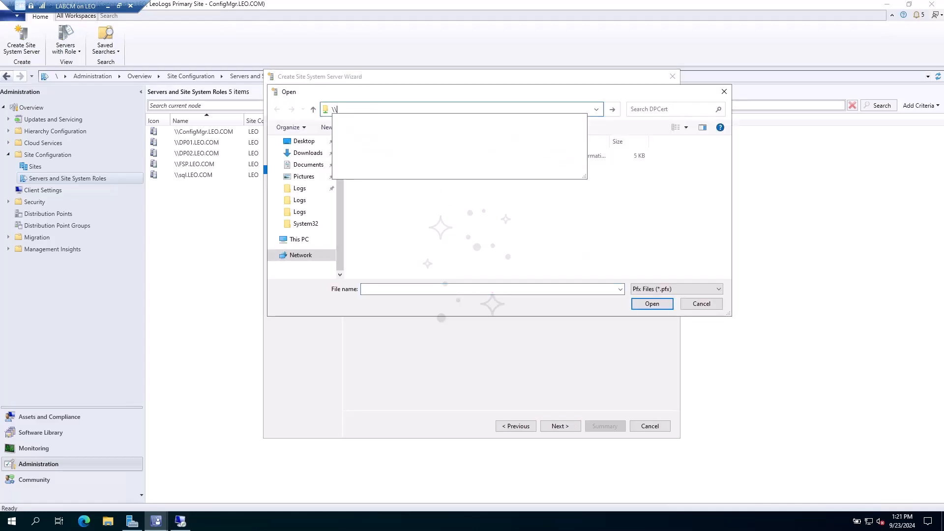
{"action": "type", "text": "dp"}
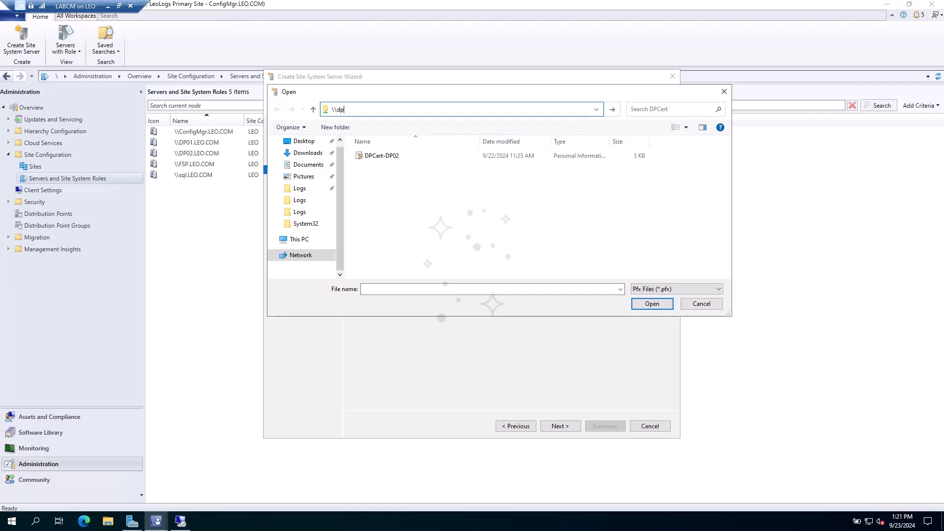
{"action": "type", "text": "03"}
{"action": "key", "text": "Return"}
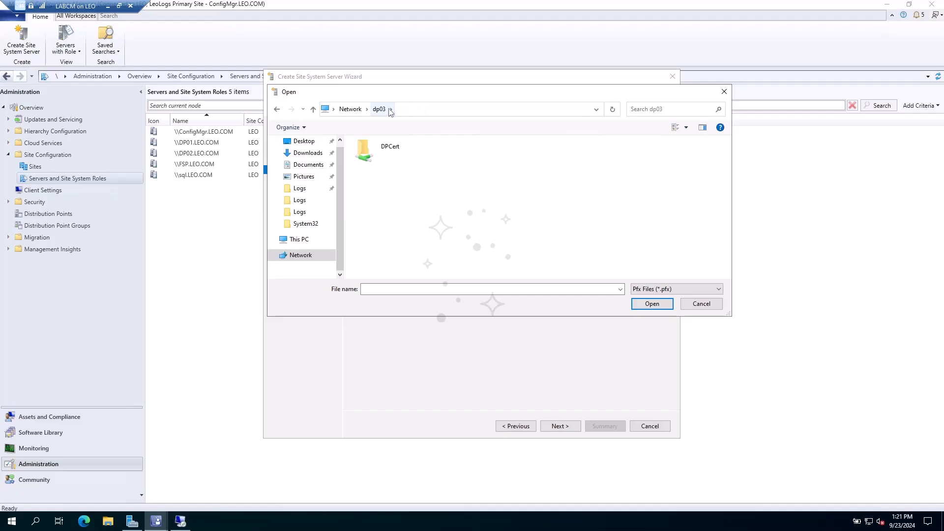
{"action": "double_click", "coordinate": [389, 154]}
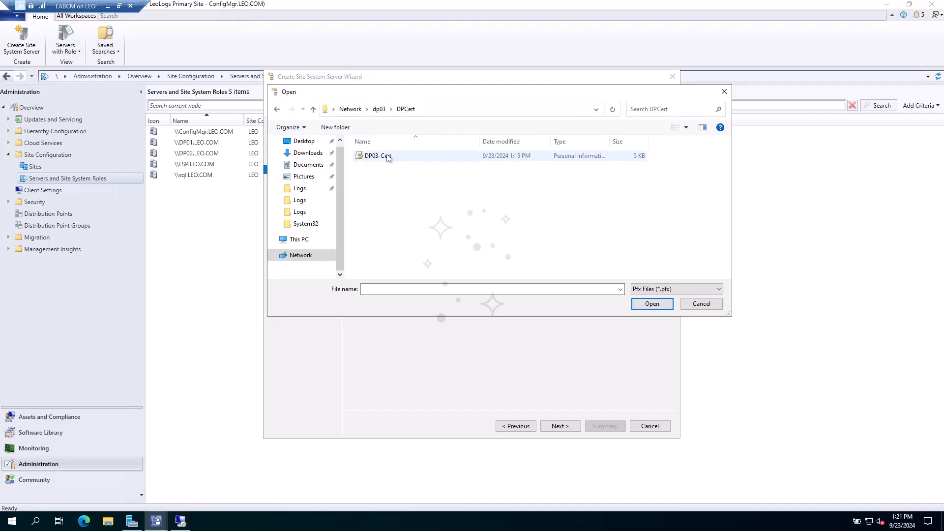
{"action": "double_click", "coordinate": [409, 156]}
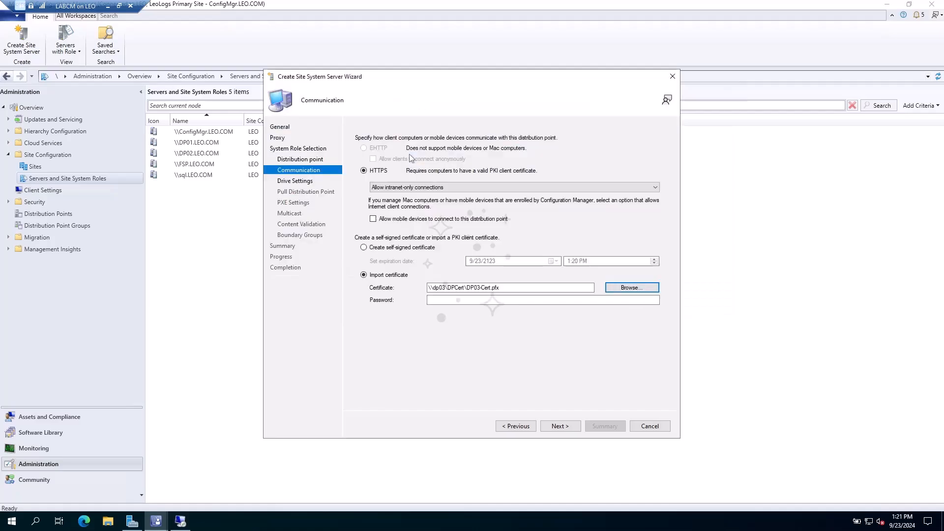
{"action": "left_click", "coordinate": [480, 298]}
{"action": "type", "text": "••••••••"}
{"action": "left_click", "coordinate": [560, 426]}
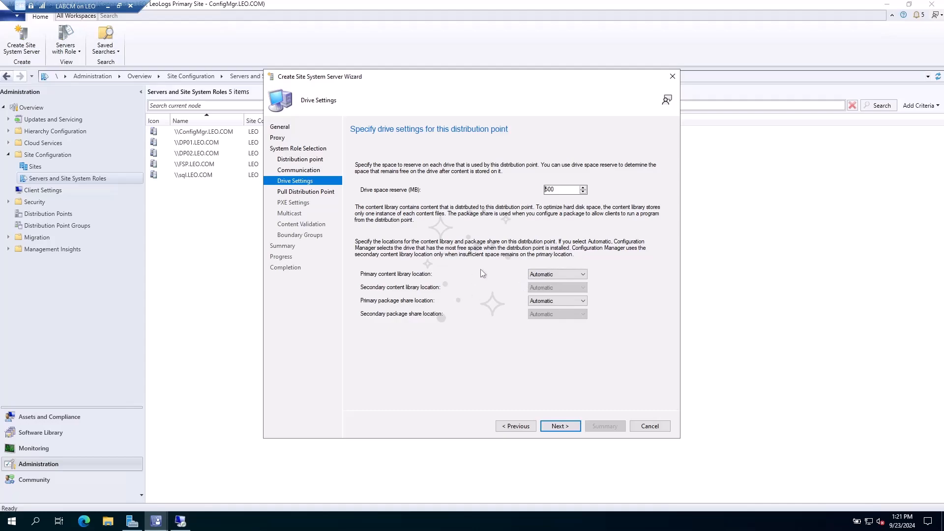
- Put the primary content library and package share on D:, keep secondary Automatic, and reserve 1024 MB
{"action": "left_click", "coordinate": [554, 276]}
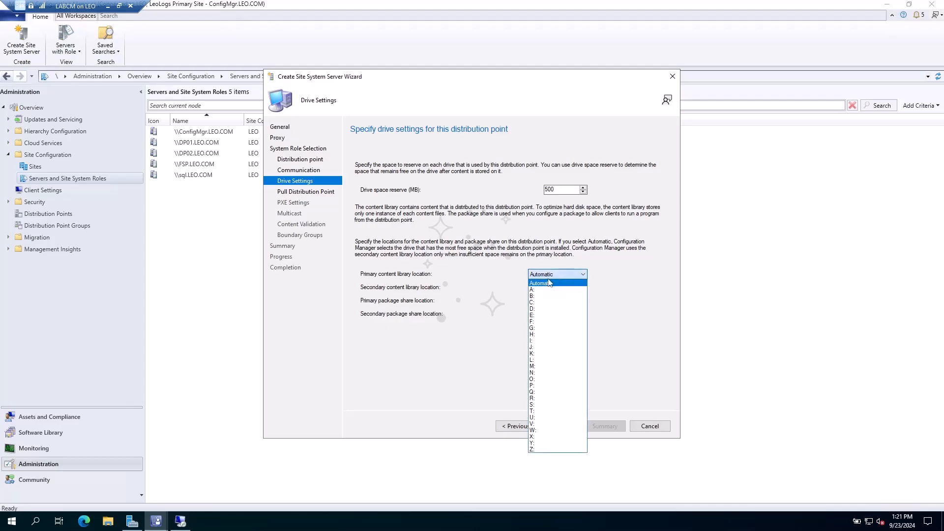
{"action": "left_click", "coordinate": [536, 309]}
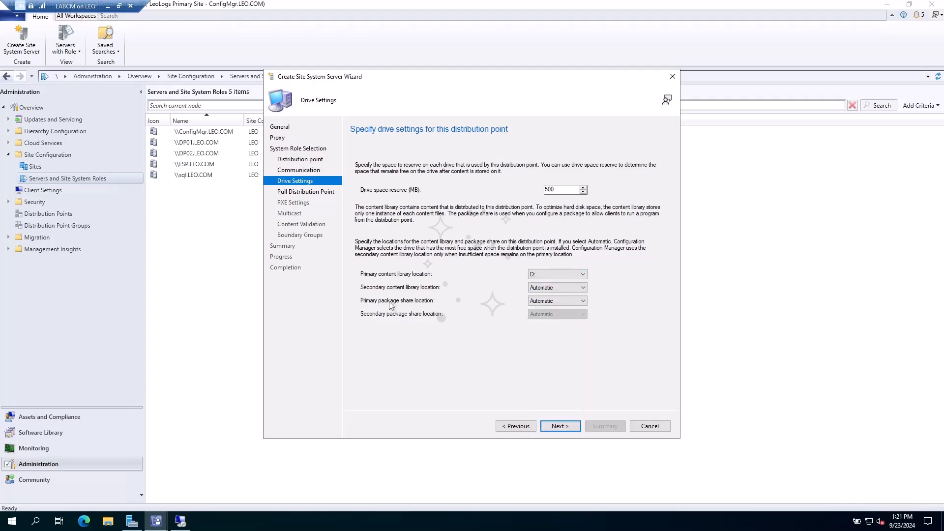
{"action": "left_click", "coordinate": [533, 304]}
{"action": "left_click", "coordinate": [532, 336]}
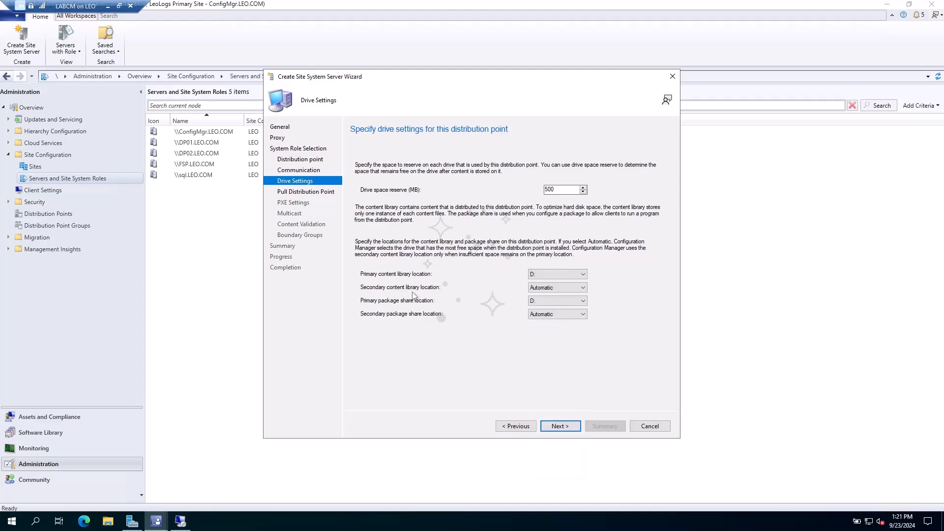
{"action": "left_click", "coordinate": [543, 290]}
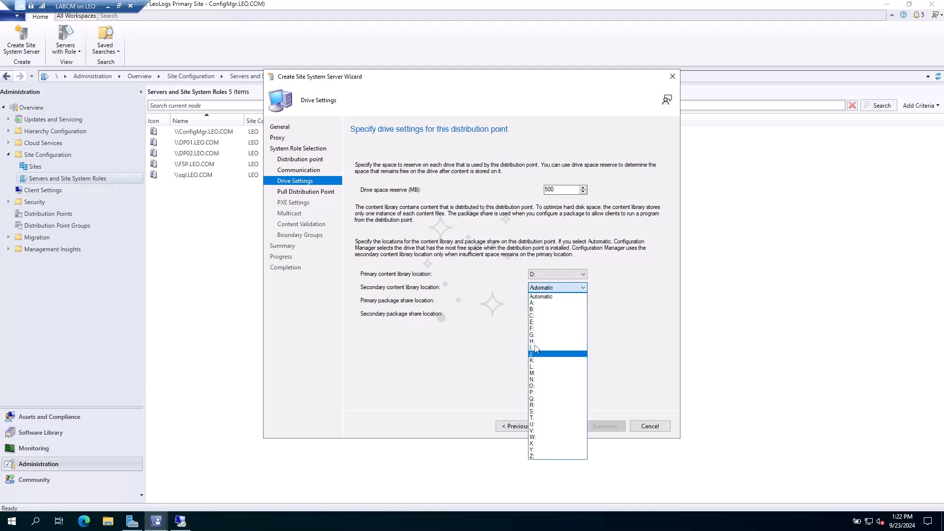
{"action": "left_click", "coordinate": [478, 375]}
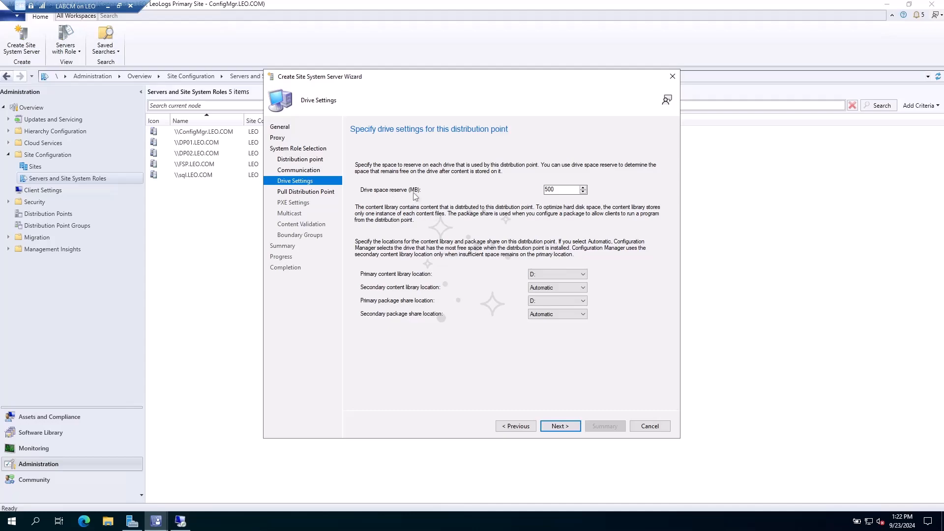
{"action": "double_click", "coordinate": [549, 190]}
{"action": "type", "text": "1024"}
{"action": "left_click", "coordinate": [560, 424]}
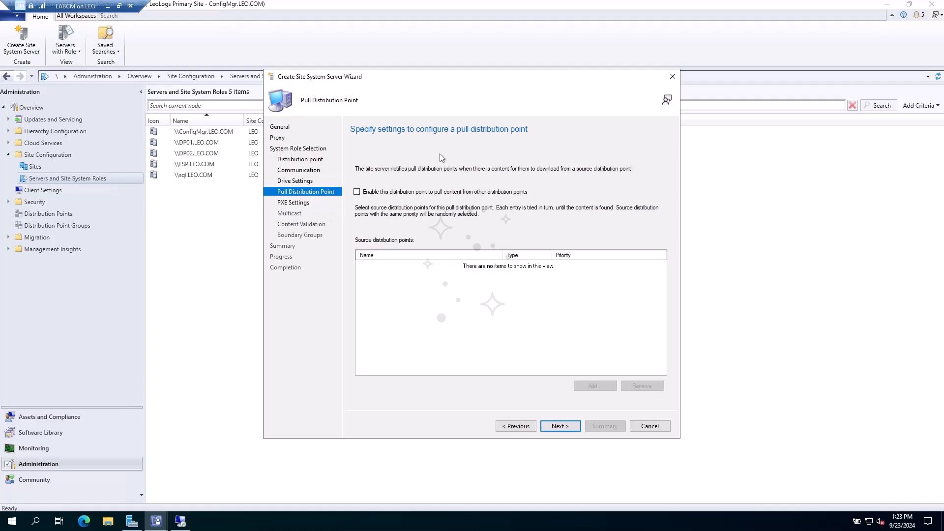
- Enable pull distribution and add DP01.LEO.COM as a source, acknowledging the HTTPS warning
{"action": "left_click", "coordinate": [357, 192]}
{"action": "left_click", "coordinate": [594, 385]}
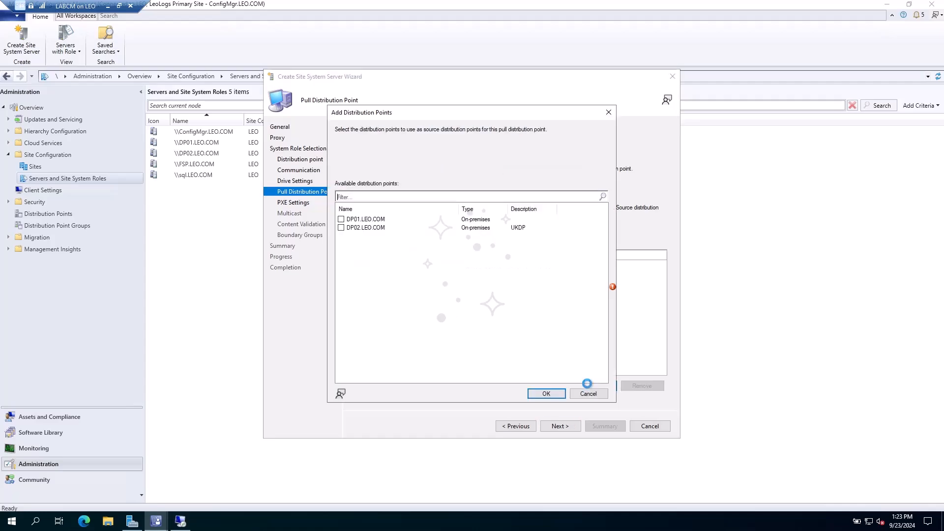
{"action": "left_click", "coordinate": [348, 220]}
{"action": "left_click", "coordinate": [341, 219]}
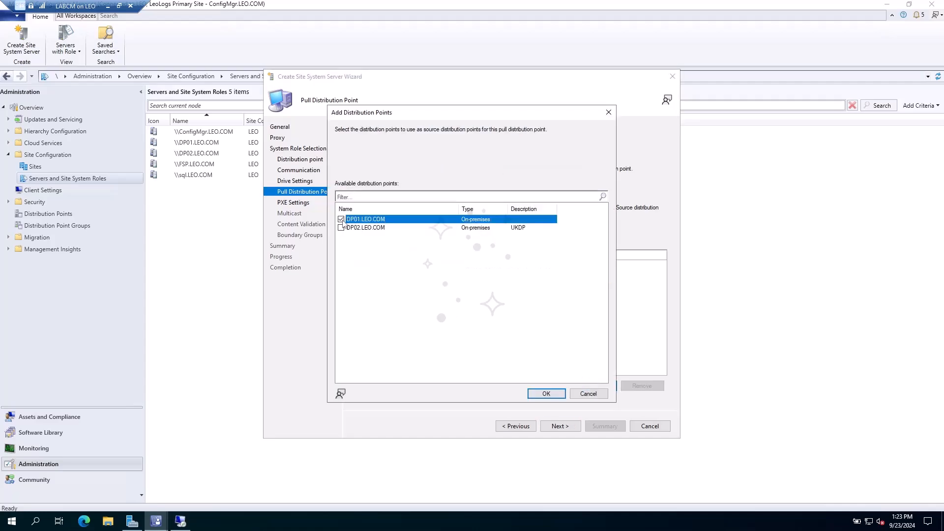
{"action": "left_click", "coordinate": [347, 236]}
{"action": "left_click", "coordinate": [547, 393]}
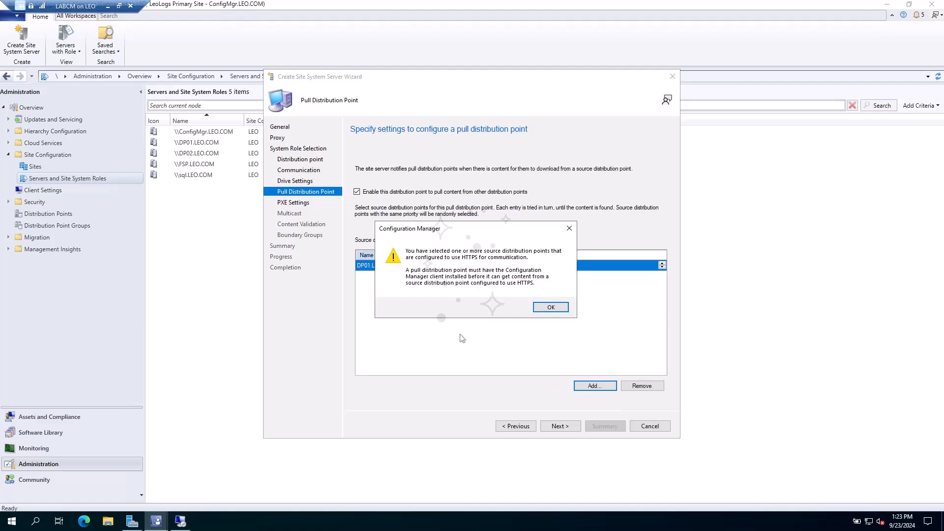
{"action": "left_click", "coordinate": [562, 307]}
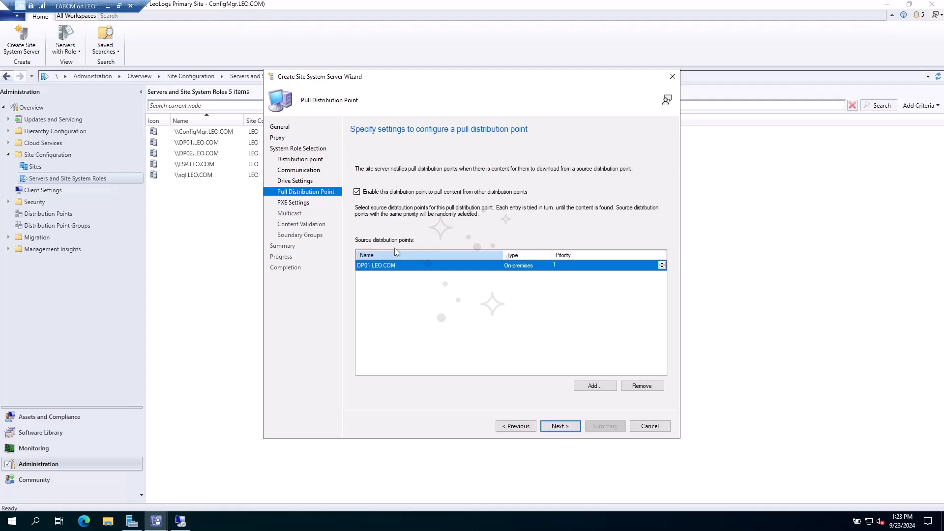
- Remove DP01.LEO.COM, disable pulling content, and continue to PXE settings
{"action": "left_click", "coordinate": [640, 386]}
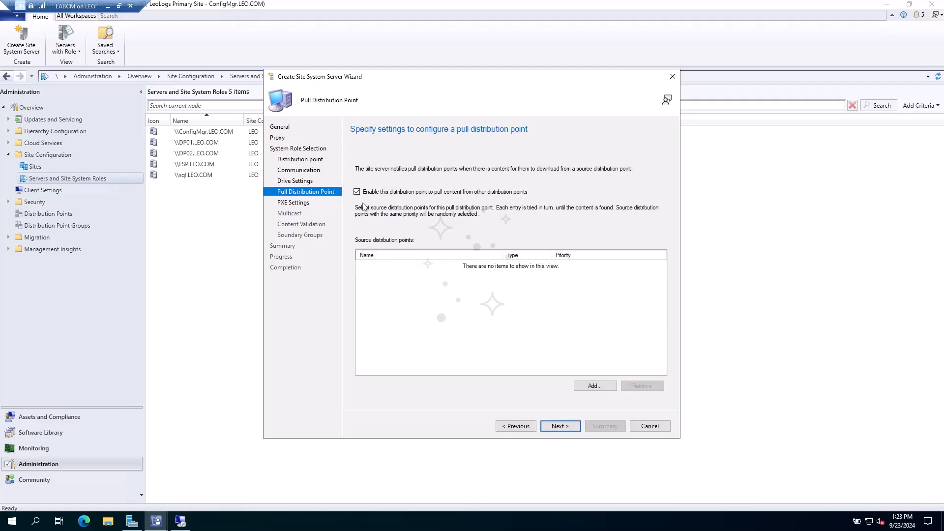
{"action": "left_click", "coordinate": [373, 192]}
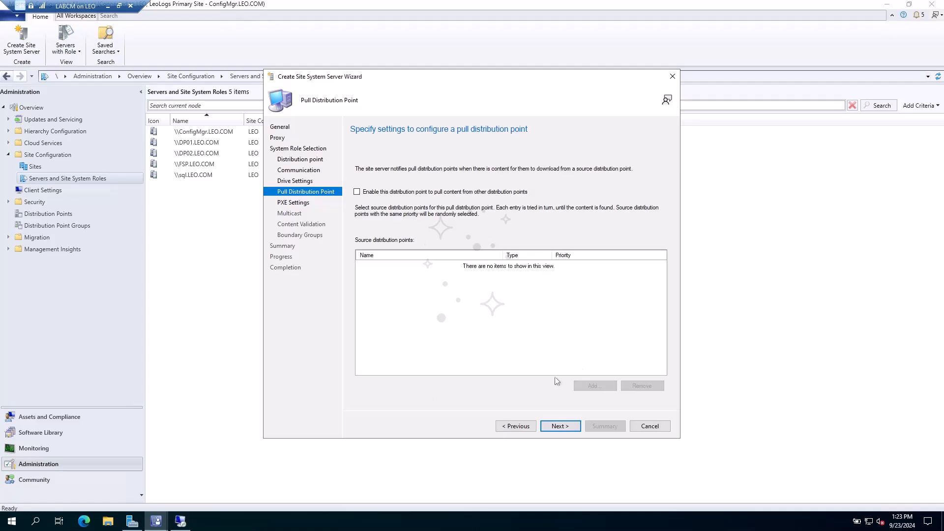
{"action": "left_click", "coordinate": [561, 426]}
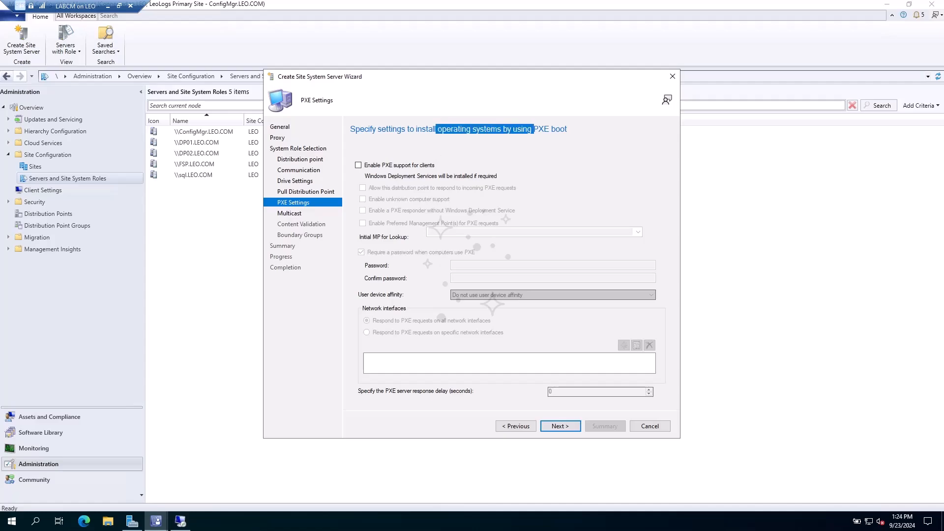
- Review the Multicast and PXE pages, leaving both disabled, then go to Content Validation
{"action": "left_click", "coordinate": [292, 214]}
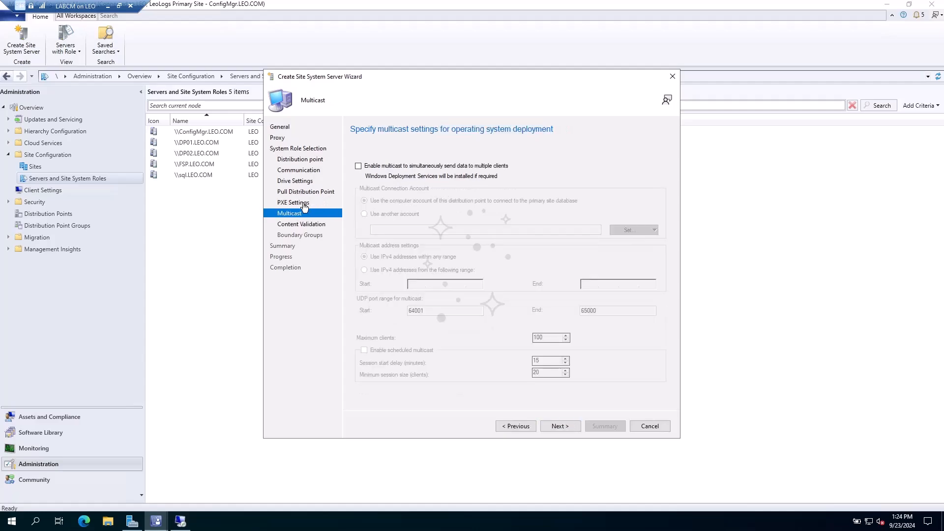
{"action": "left_click", "coordinate": [293, 203]}
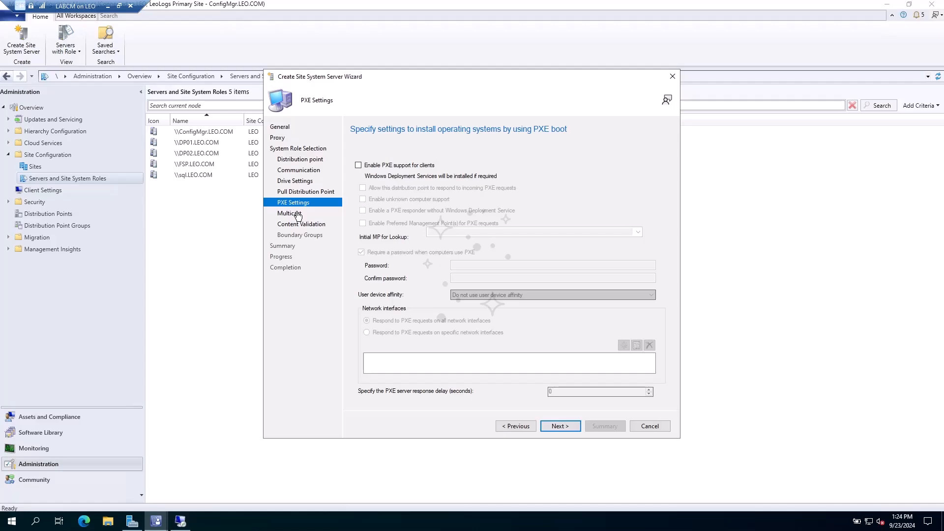
{"action": "left_click", "coordinate": [297, 215]}
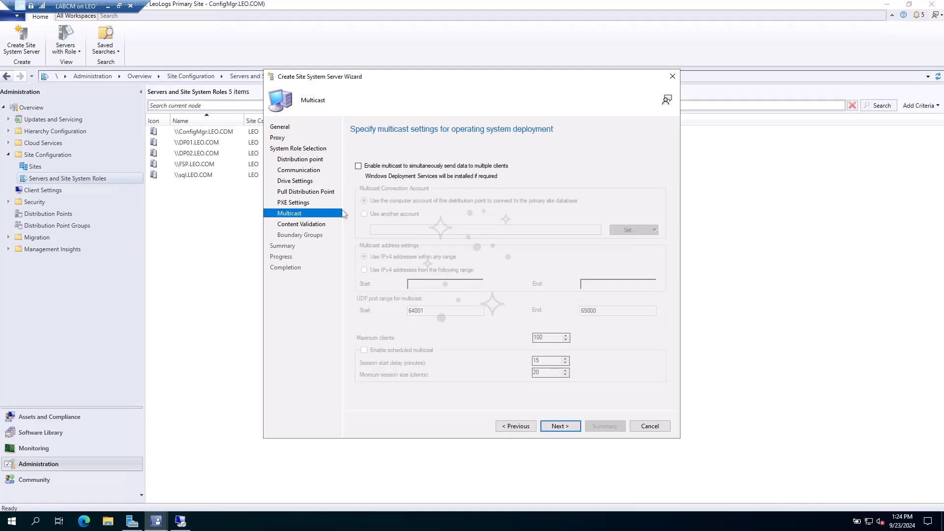
{"action": "left_click", "coordinate": [302, 225]}
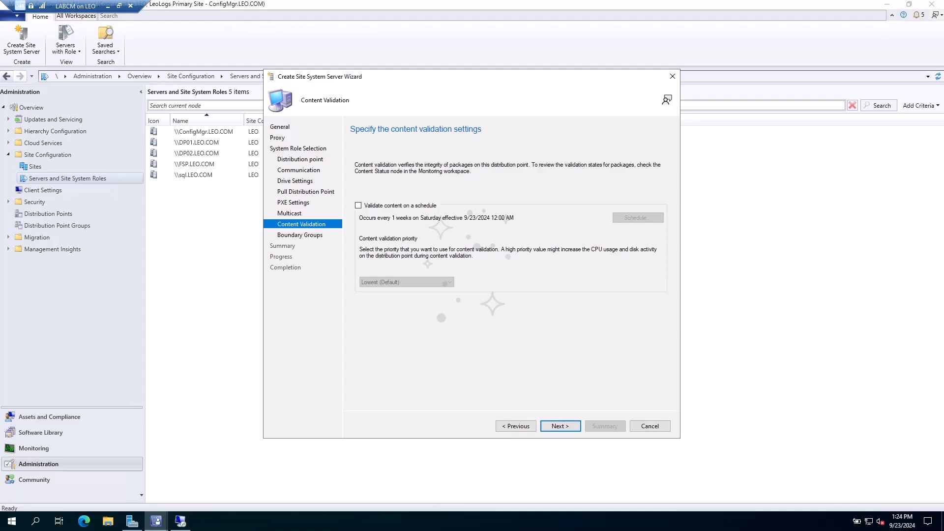
- Enable scheduled content validation at Lowest (Default) priority and proceed to Boundary Groups
{"action": "left_click", "coordinate": [358, 205]}
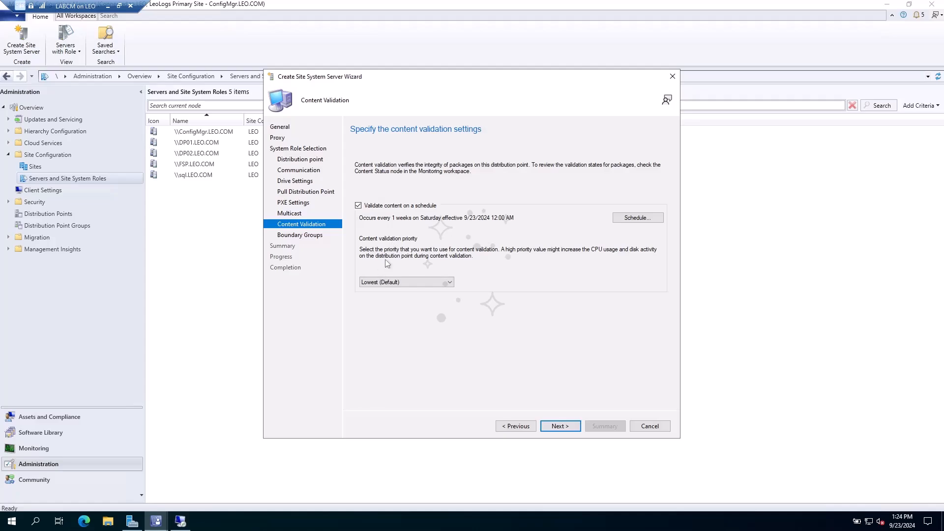
{"action": "left_click", "coordinate": [393, 286]}
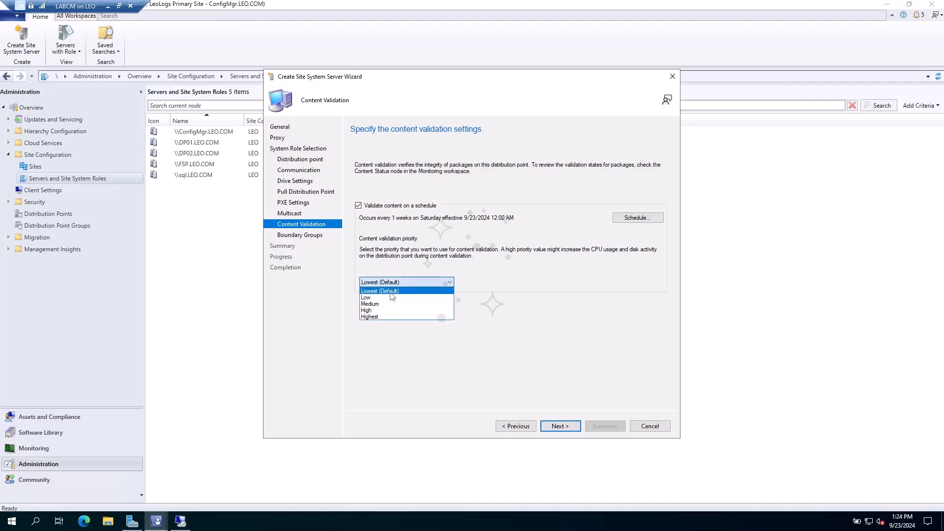
{"action": "left_click", "coordinate": [470, 332]}
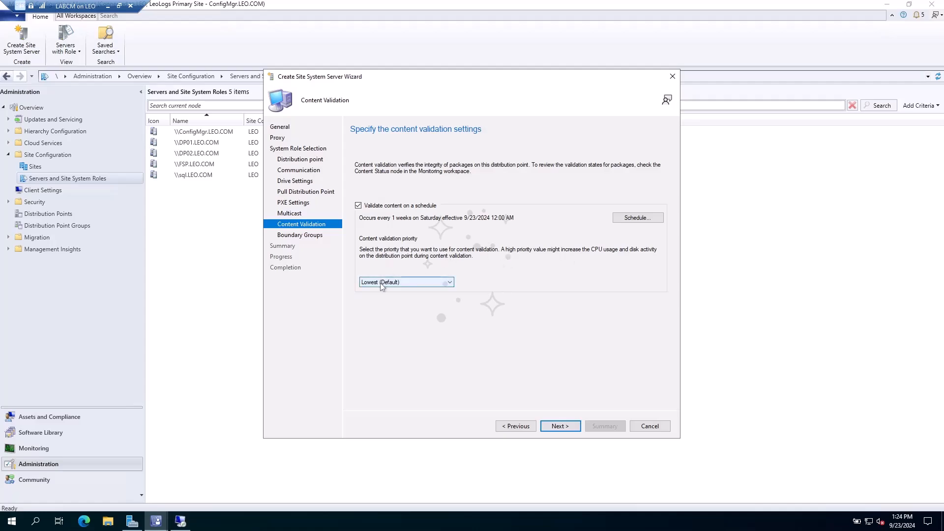
{"action": "left_click", "coordinate": [563, 426]}
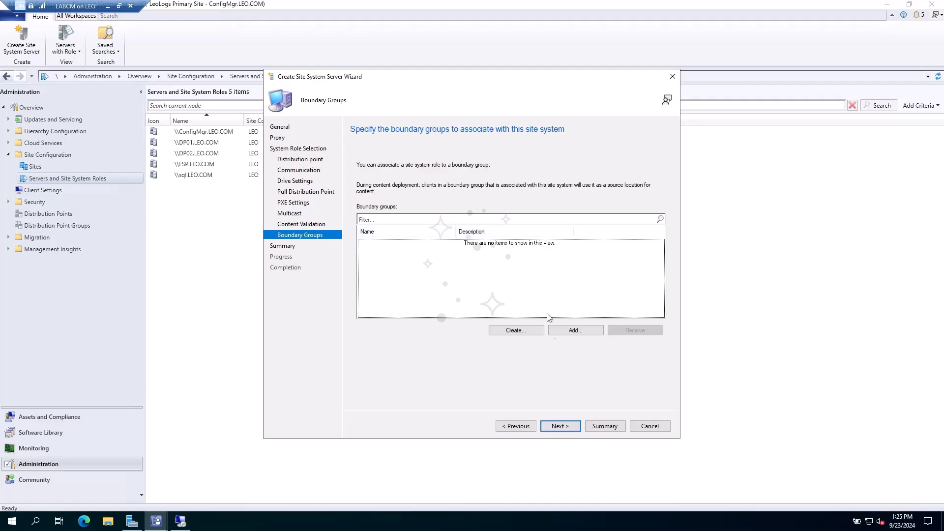
- Add DP03-BoundaryGroup to the distribution point and proceed to the Summary page
{"action": "left_click", "coordinate": [559, 333]}
{"action": "left_click", "coordinate": [375, 250]}
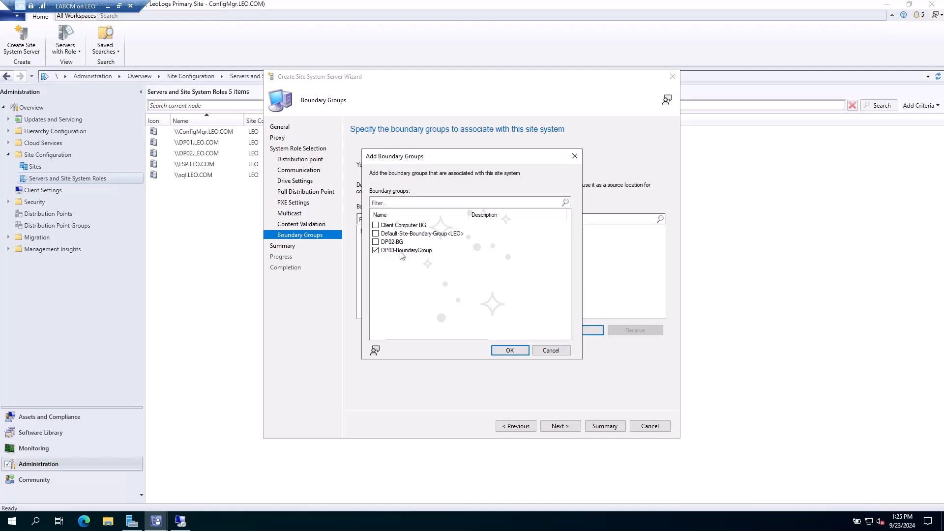
{"action": "left_click", "coordinate": [510, 350]}
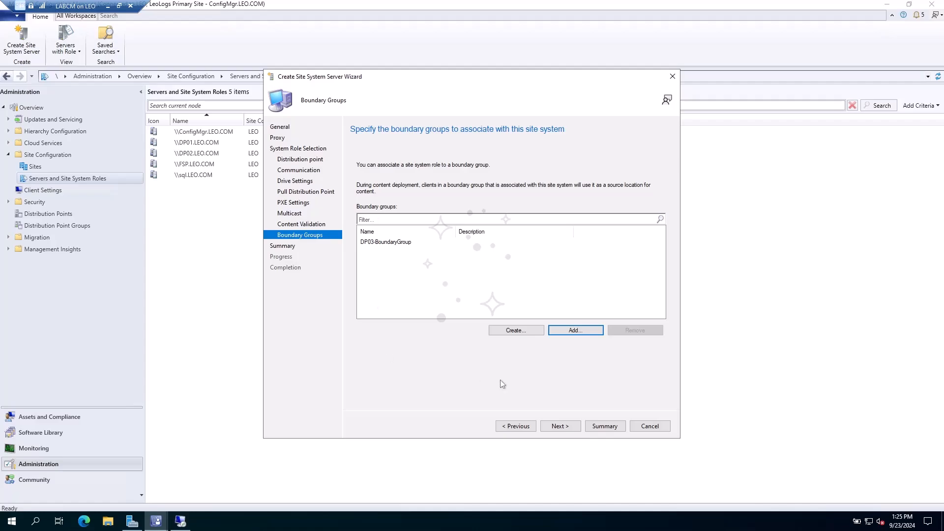
{"action": "left_click", "coordinate": [560, 426]}
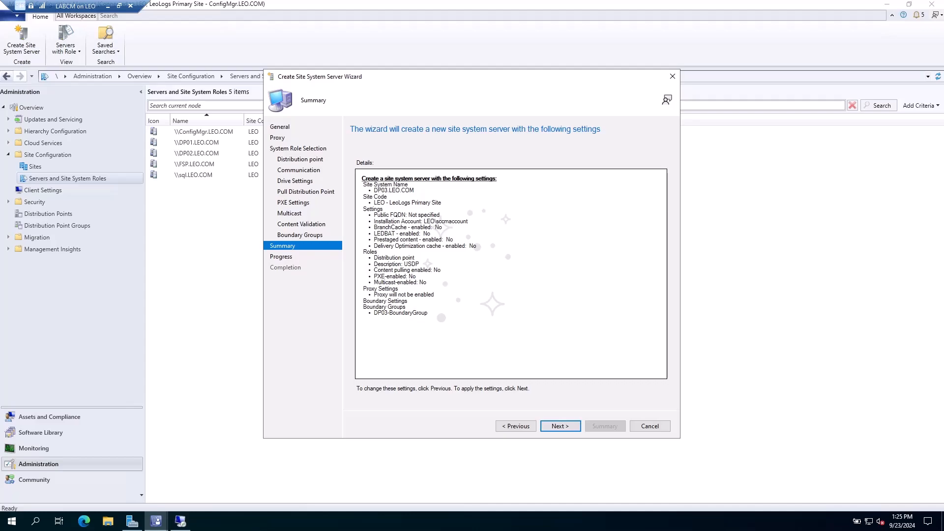
- Complete the wizard to create DP03.LEO.COM and close it
{"action": "left_click", "coordinate": [560, 426]}
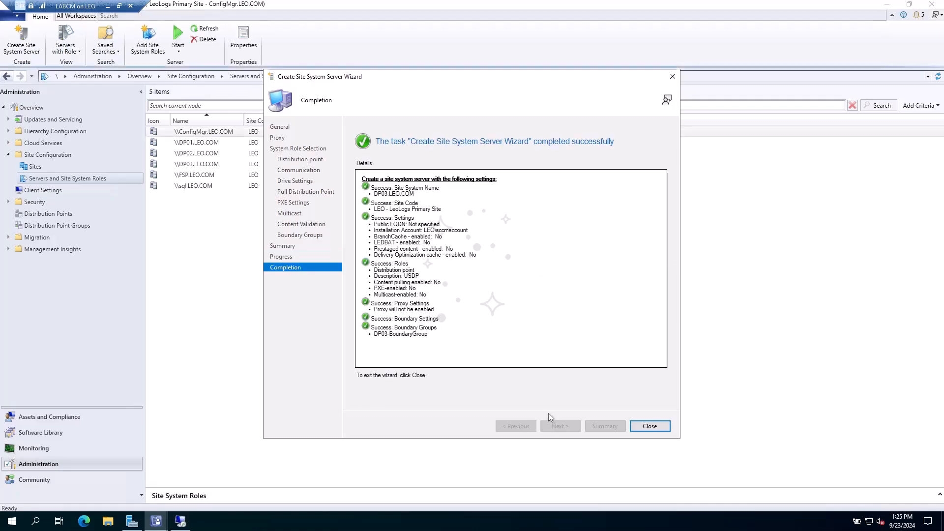
{"action": "left_click", "coordinate": [649, 426]}
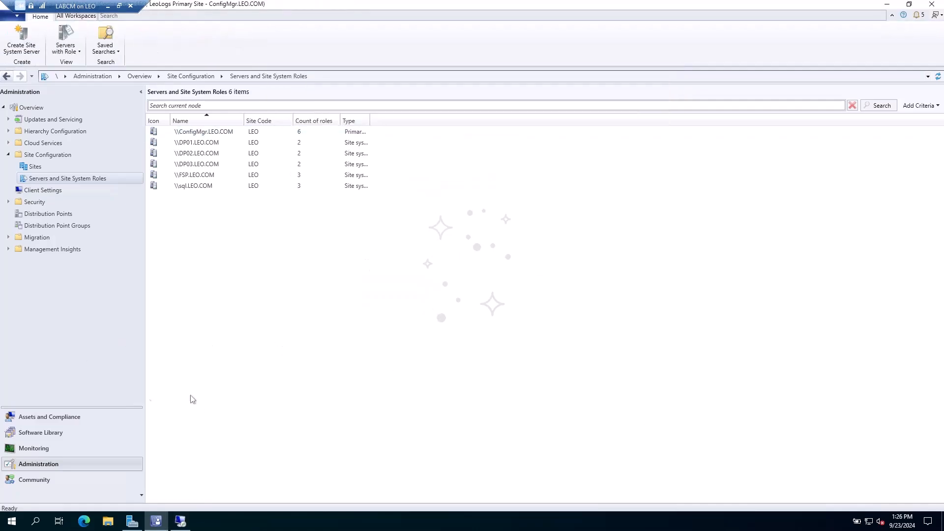
- Open the Configuration Manager Logs folder and review distmgr.log
{"action": "left_click", "coordinate": [107, 521]}
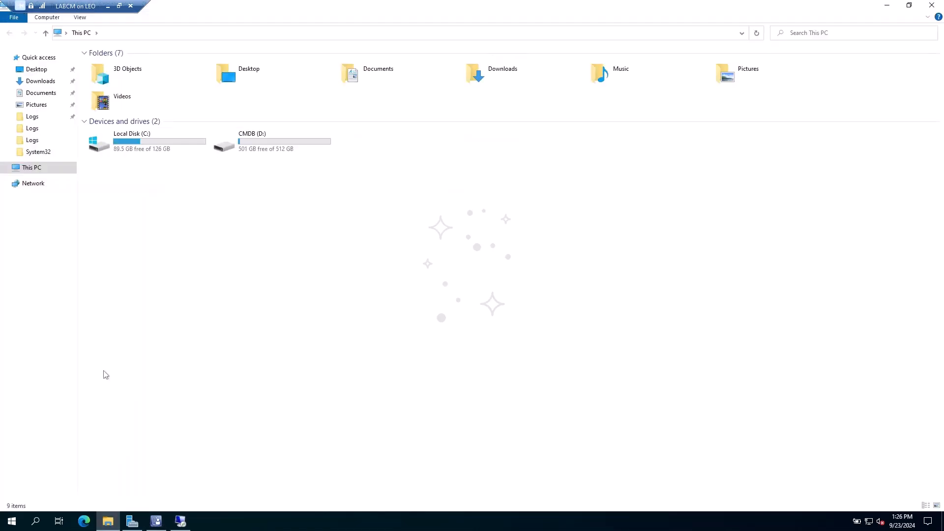
{"action": "left_click", "coordinate": [31, 117]}
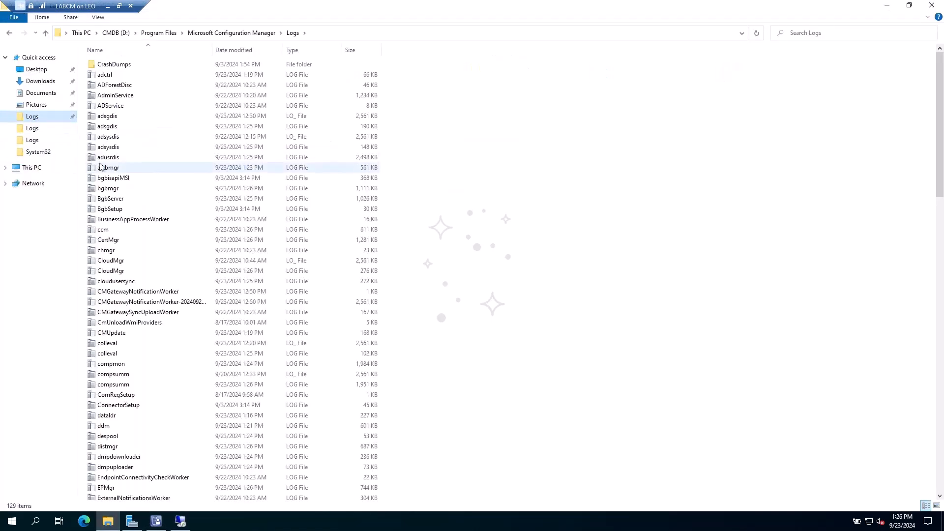
{"action": "double_click", "coordinate": [107, 449]}
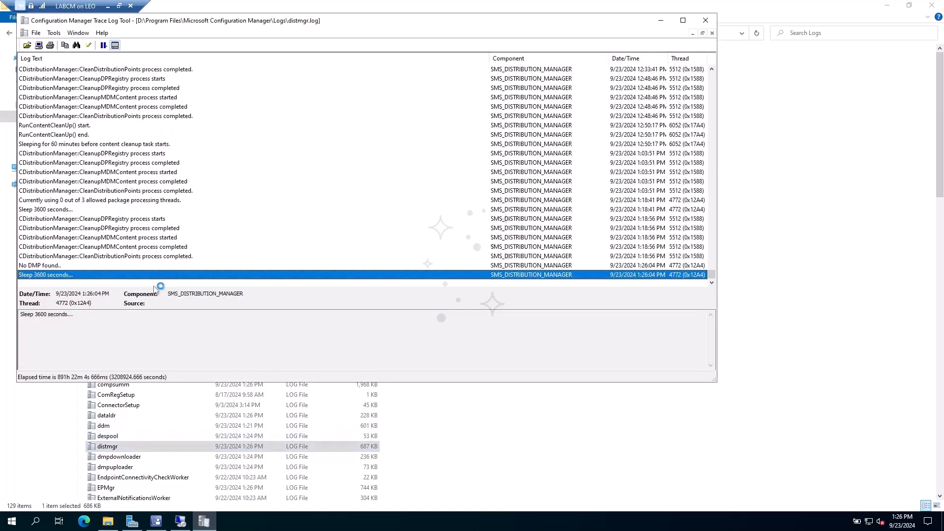
{"action": "left_click", "coordinate": [708, 20]}
- Review smsdbmon.log, then go up to the Microsoft Configuration Manager folder
{"action": "scroll", "coordinate": [123, 472], "scroll_direction": "down", "scroll_amount": 12}
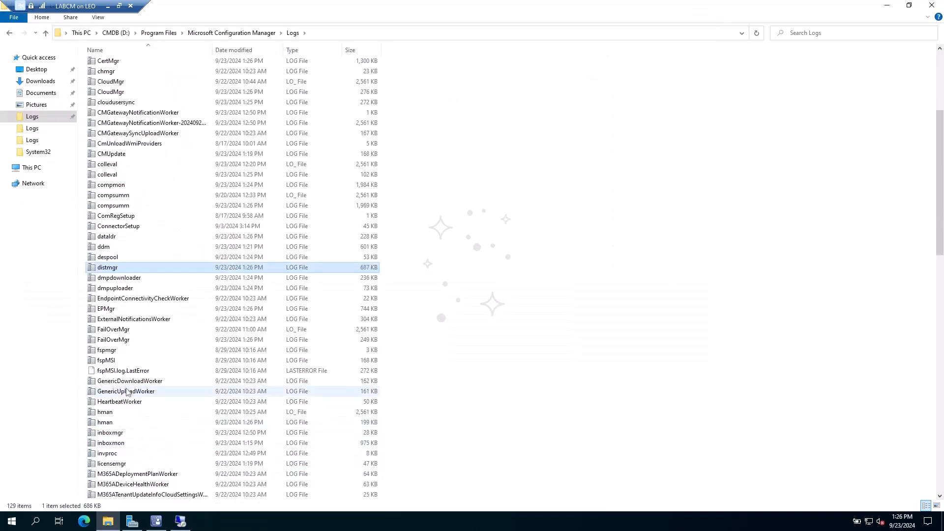
{"action": "scroll", "coordinate": [122, 413], "scroll_direction": "down", "scroll_amount": 14}
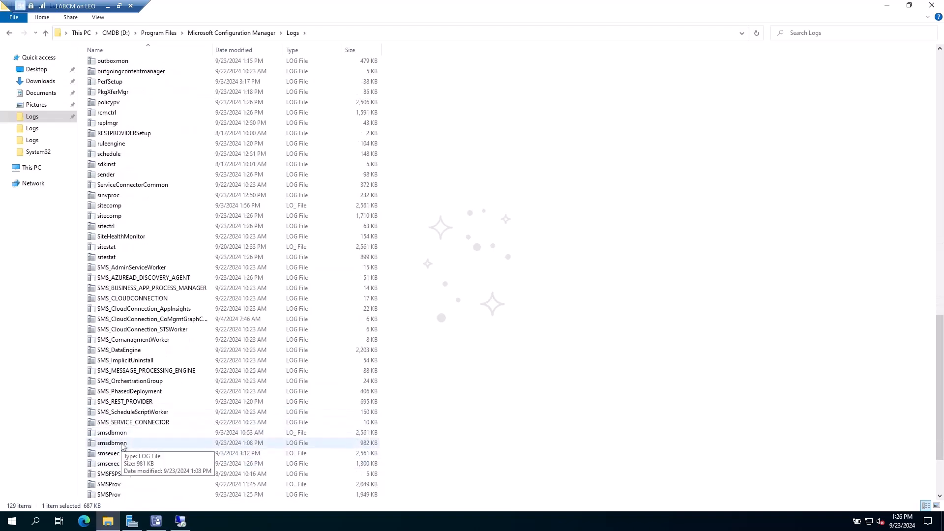
{"action": "double_click", "coordinate": [123, 444]}
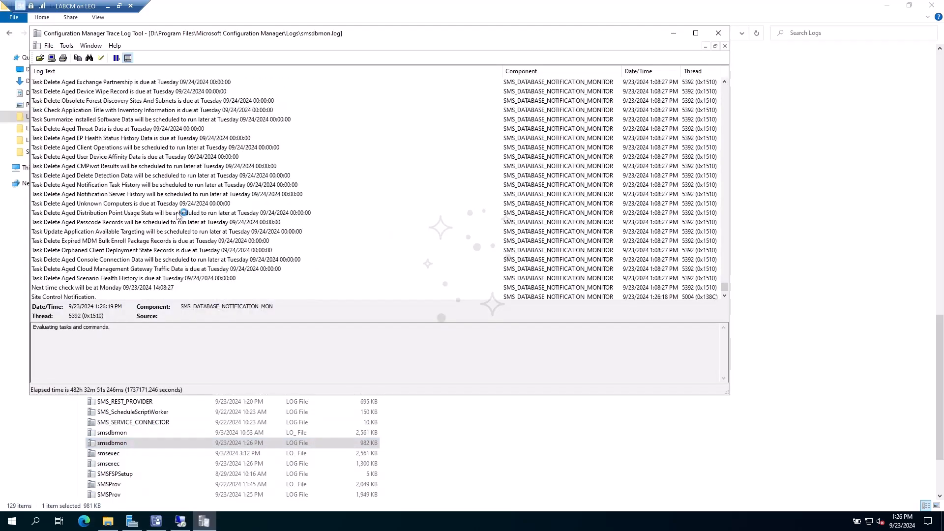
{"action": "left_click", "coordinate": [718, 33]}
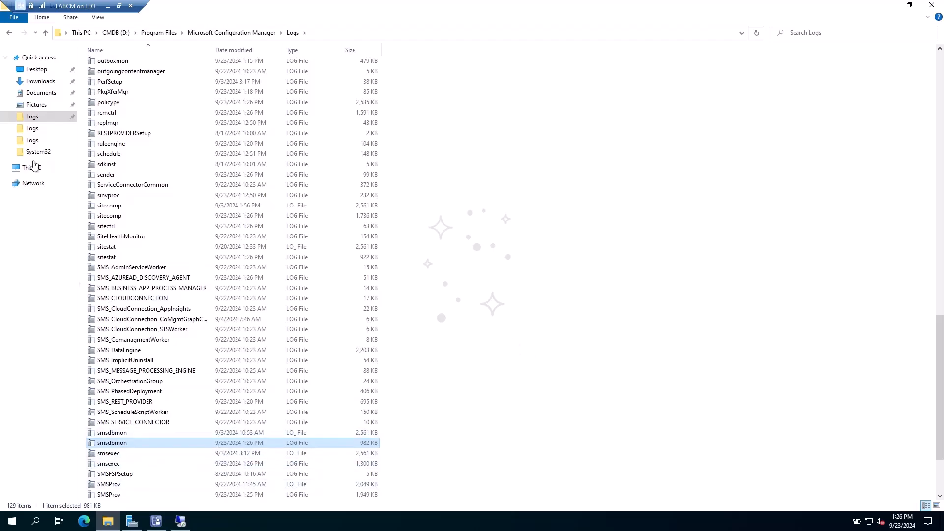
{"action": "left_click", "coordinate": [45, 33]}
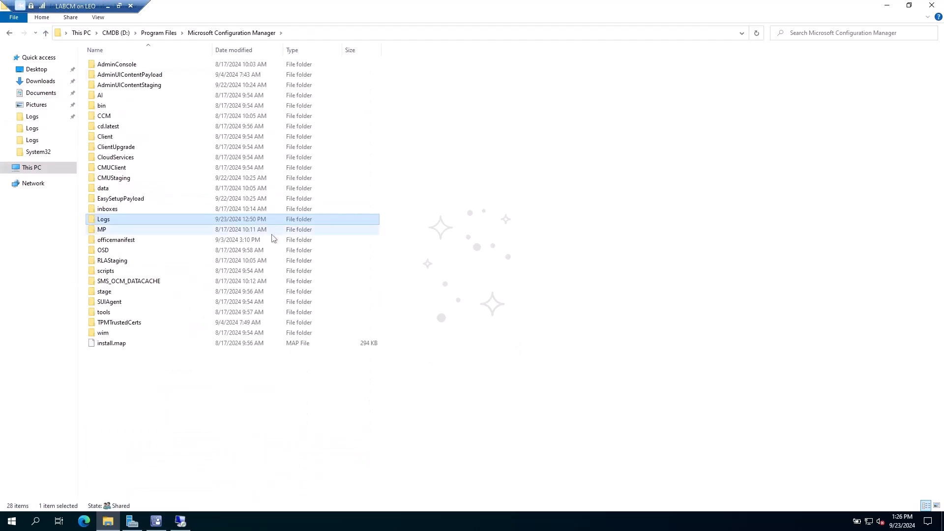
- Browse into inboxes\distmgr.box and select the 4.INS instruction file
{"action": "double_click", "coordinate": [133, 210]}
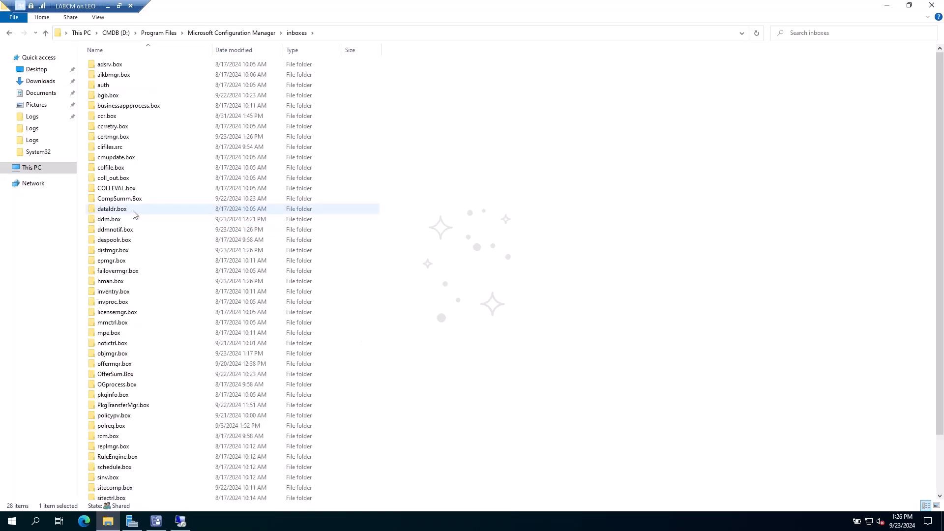
{"action": "left_click", "coordinate": [117, 252]}
{"action": "double_click", "coordinate": [117, 253]}
{"action": "left_click", "coordinate": [98, 76]}
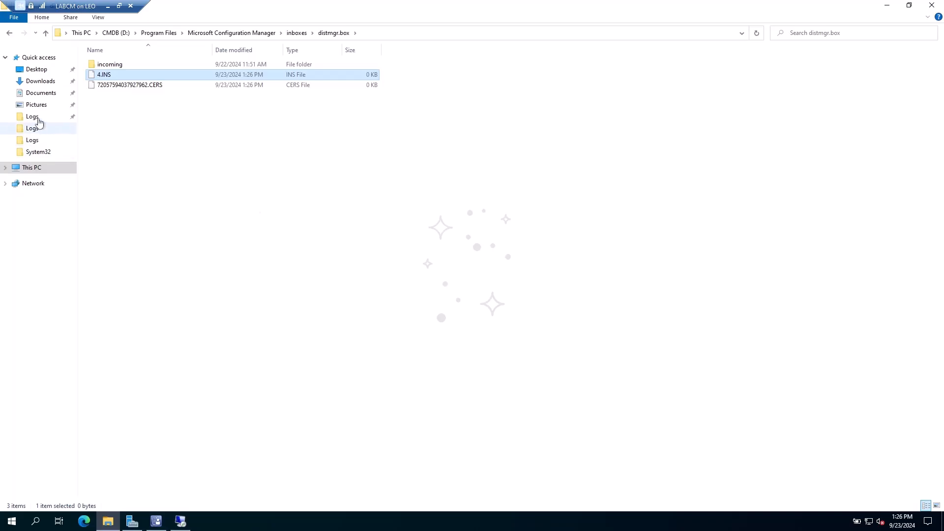
- On dp03's DPDB (D:) drive, highlight the new SCCMContentLib and SMS_DP$ folders beside DPCert
{"action": "left_click", "coordinate": [48, 170]}
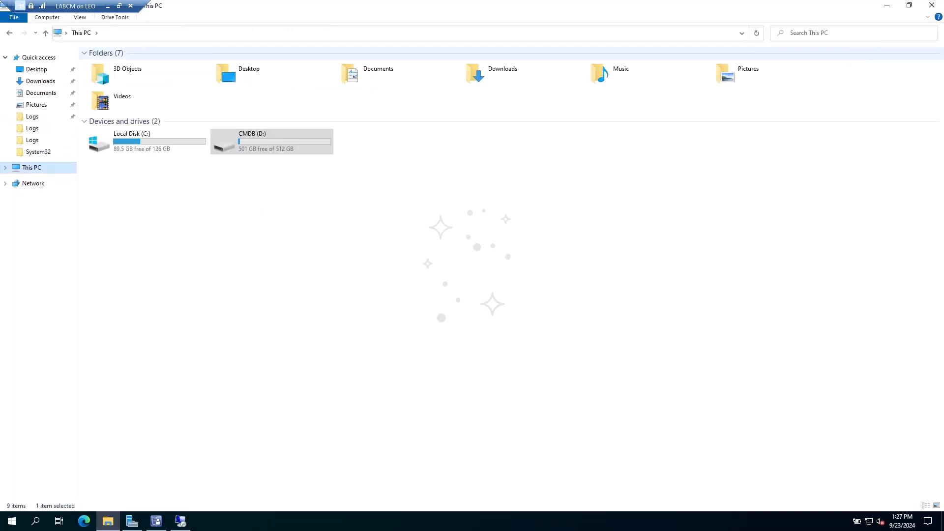
{"action": "key", "text": "alt+Tab"}
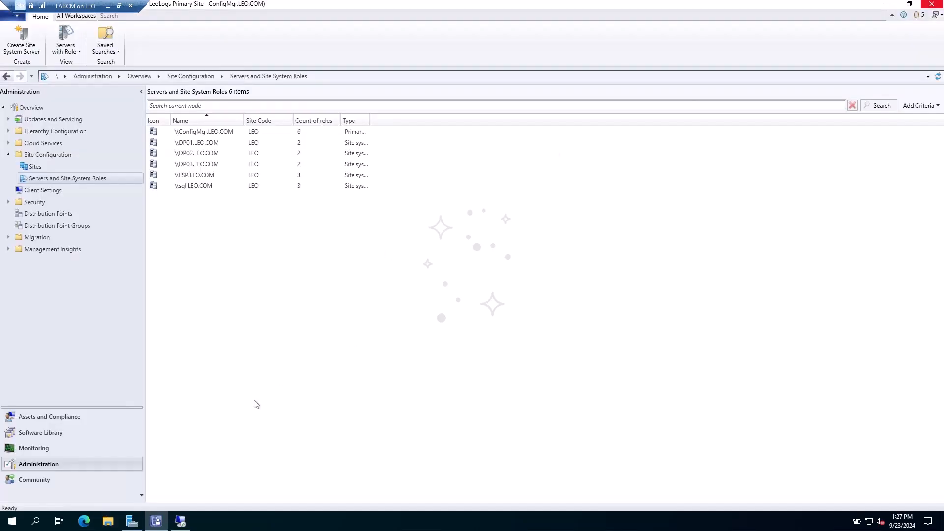
{"action": "left_click", "coordinate": [180, 521]}
{"action": "left_click_drag", "start_coordinate": [323, 218], "coordinate": [341, 182]}
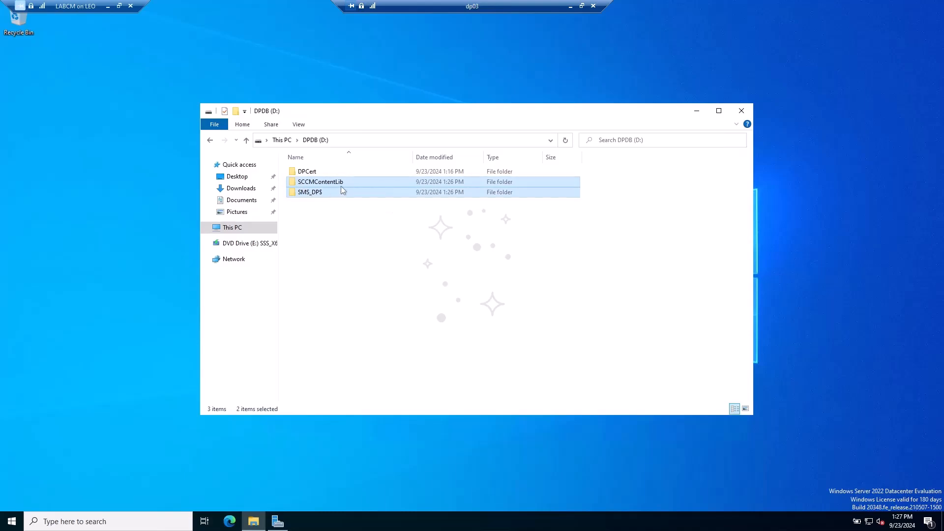
{"action": "left_click", "coordinate": [313, 205]}
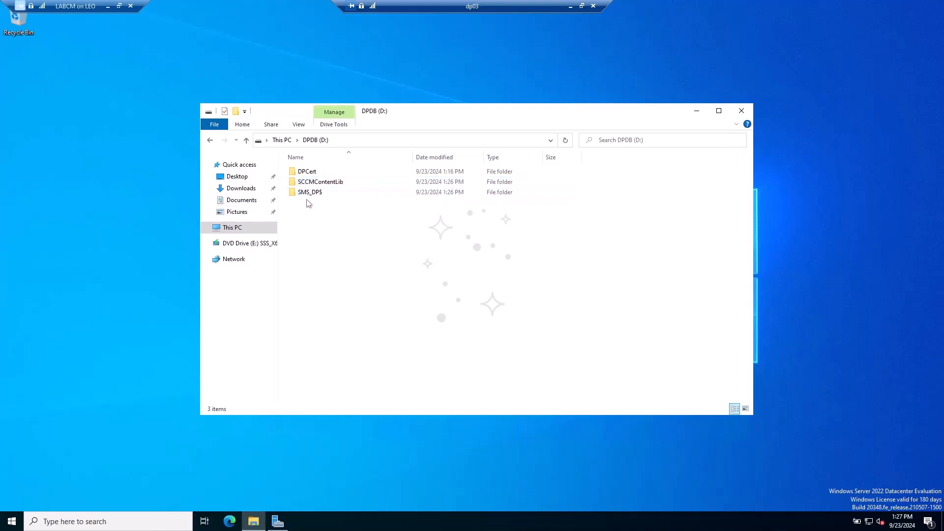
{"action": "left_click_drag", "start_coordinate": [322, 209], "coordinate": [376, 190]}
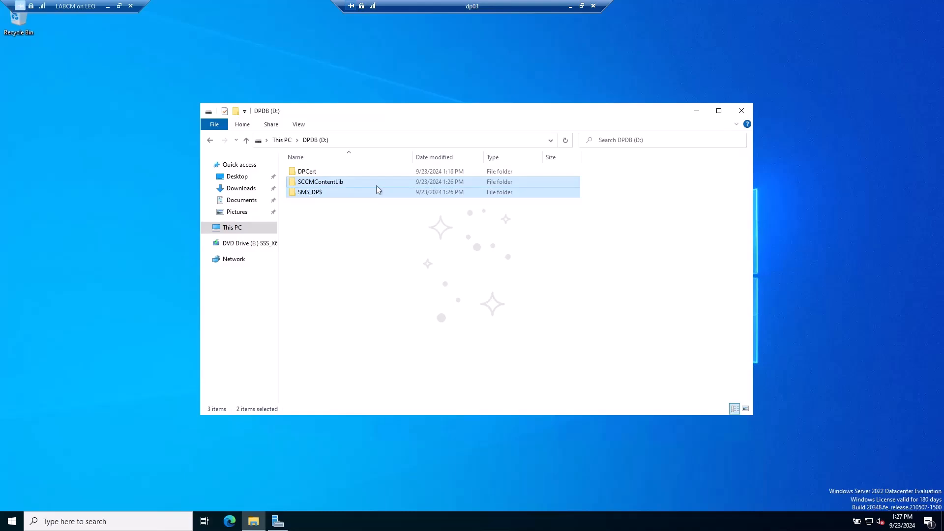
{"action": "left_click", "coordinate": [378, 224]}
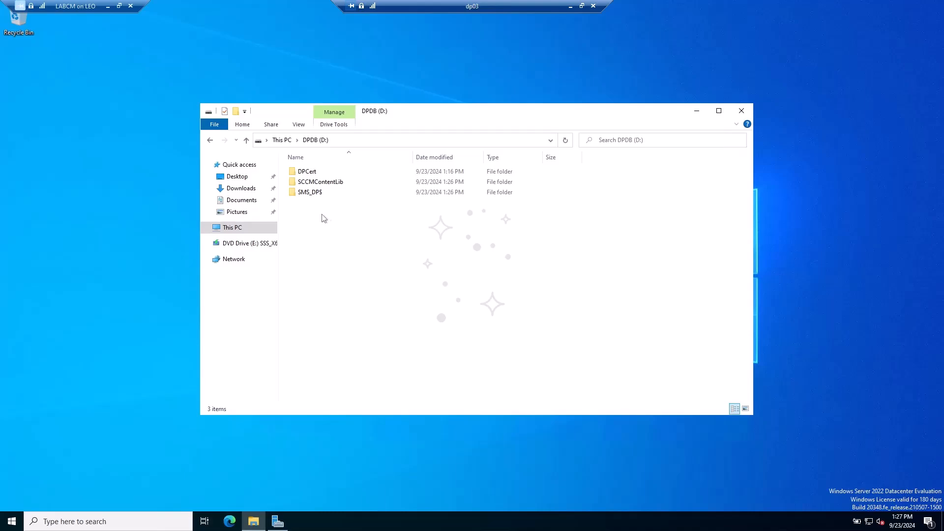
{"action": "left_click_drag", "start_coordinate": [310, 202], "coordinate": [356, 222]}
{"action": "left_click", "coordinate": [52, 245]}
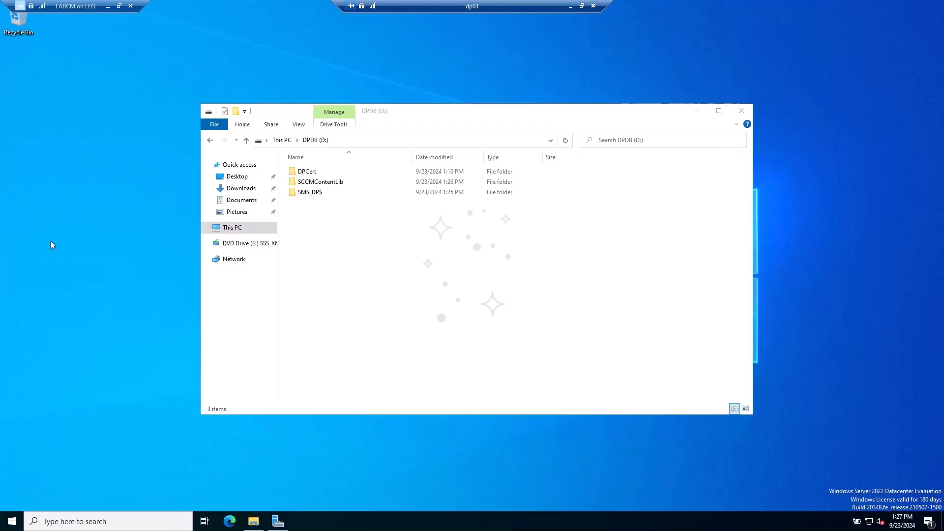
{"action": "left_click", "coordinate": [338, 226]}
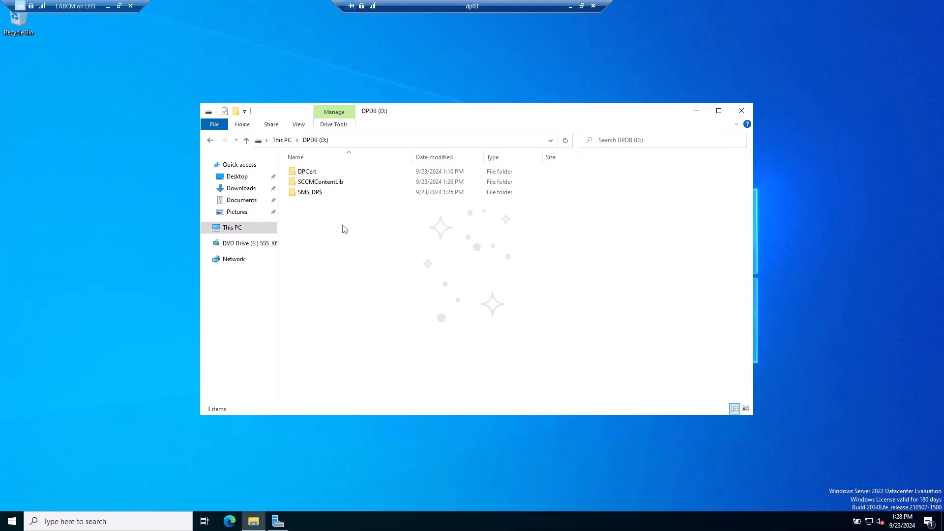
{"action": "left_click", "coordinate": [131, 205]}
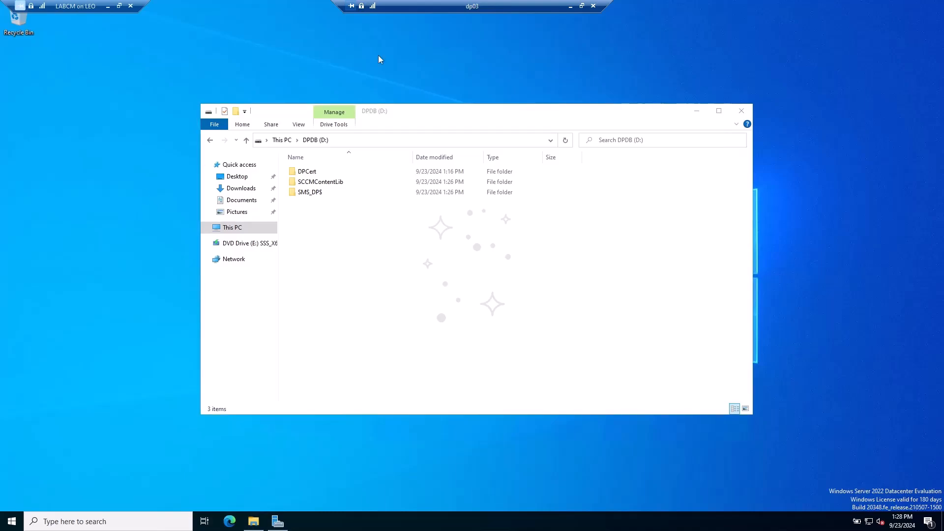
{"action": "left_click", "coordinate": [327, 230]}
- Open Monitoring's Distribution Point Configuration Status and show DP03.LEO.COM's detailed status messages
{"action": "left_click", "coordinate": [570, 6]}
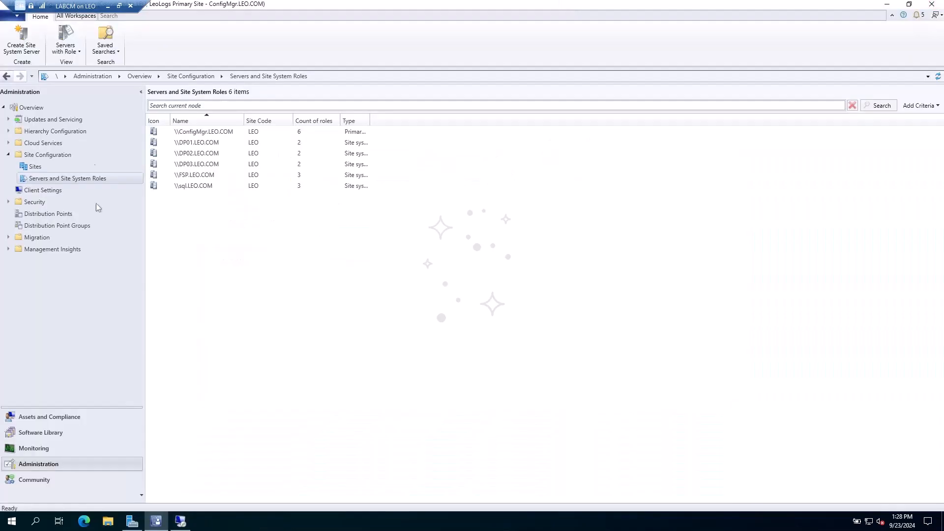
{"action": "left_click", "coordinate": [81, 449]}
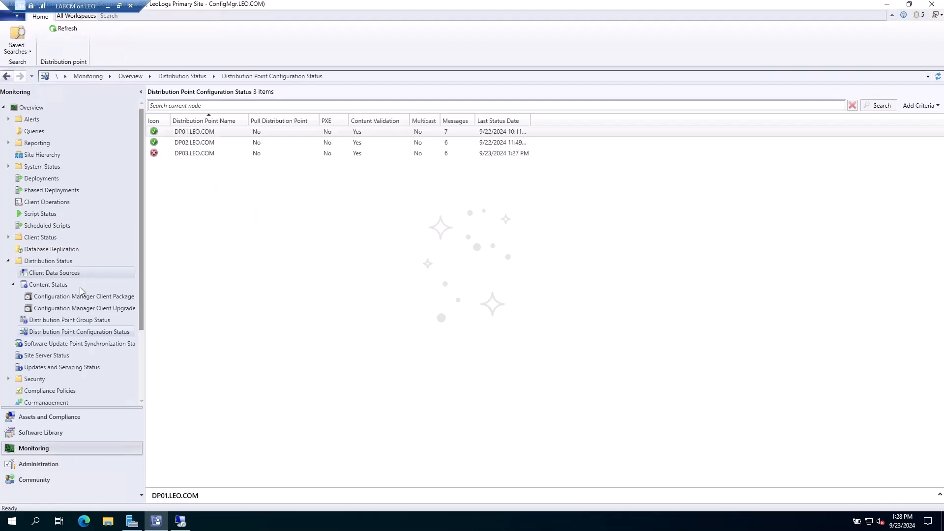
{"action": "left_click", "coordinate": [34, 262]}
{"action": "left_click", "coordinate": [49, 333]}
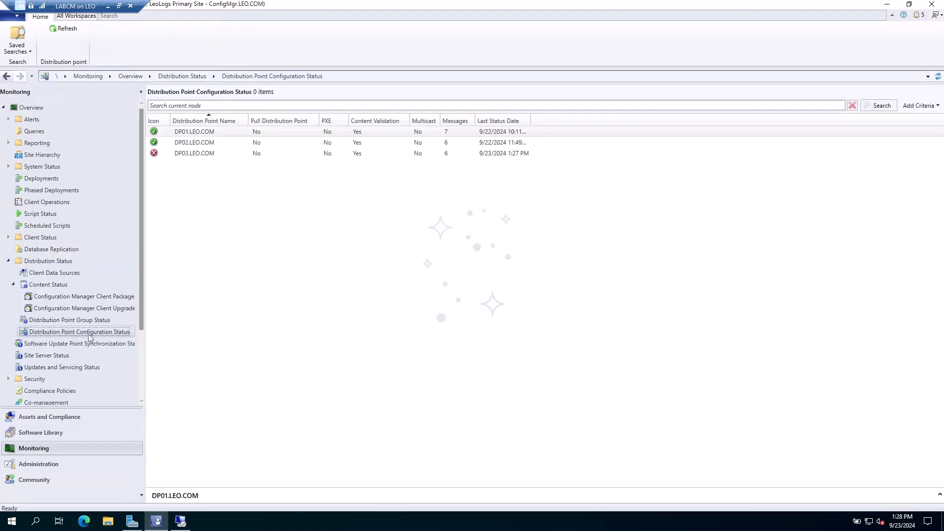
{"action": "left_click", "coordinate": [177, 153]}
{"action": "left_click", "coordinate": [205, 500]}
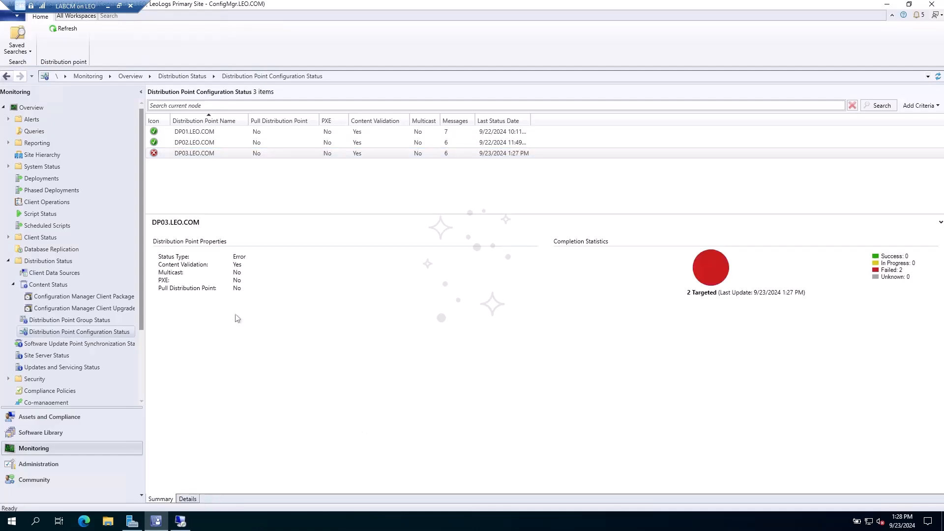
{"action": "left_click", "coordinate": [189, 499]}
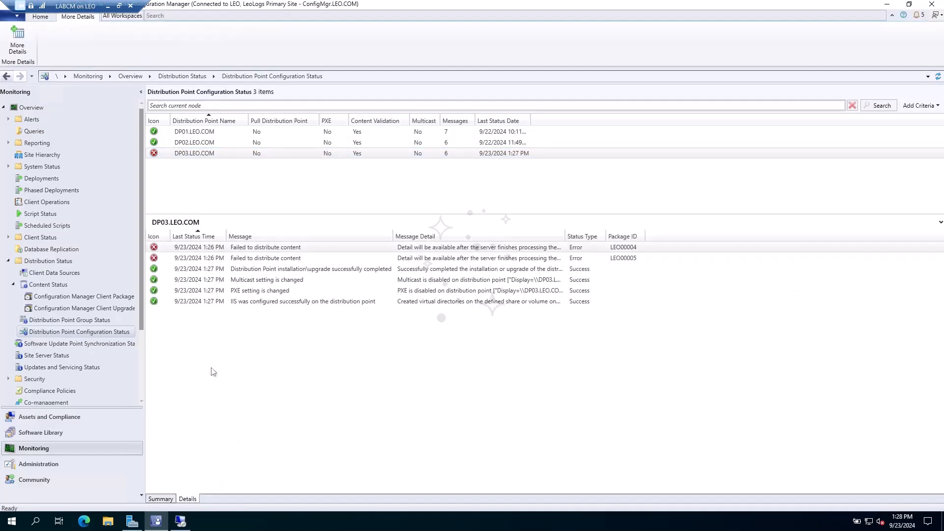
- Review DP03's LEO00004 and LEO00005 distribution failures and its successful installation message
{"action": "left_click", "coordinate": [289, 250]}
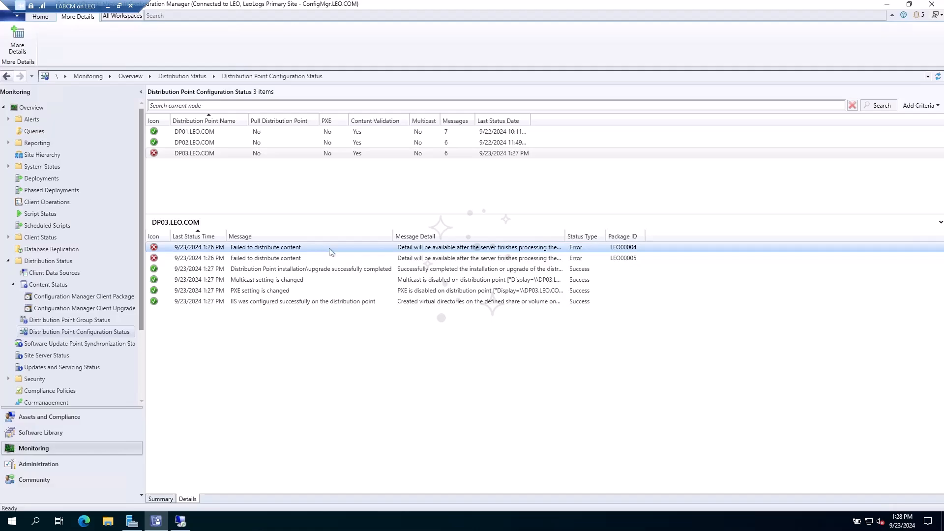
{"action": "left_click", "coordinate": [588, 259]}
{"action": "left_click", "coordinate": [555, 248]}
{"action": "left_click", "coordinate": [637, 258]}
{"action": "left_click", "coordinate": [646, 250]}
{"action": "left_click", "coordinate": [331, 270]}
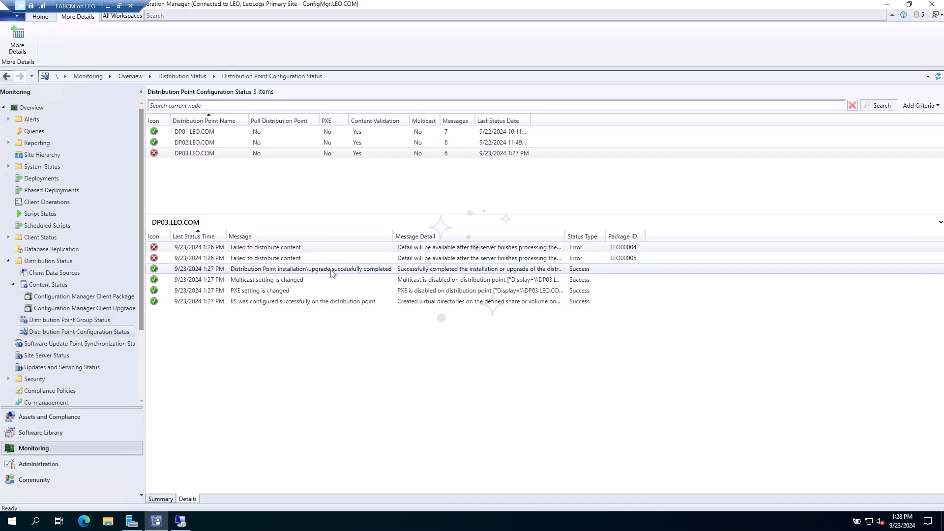
{"action": "left_click", "coordinate": [267, 270]}
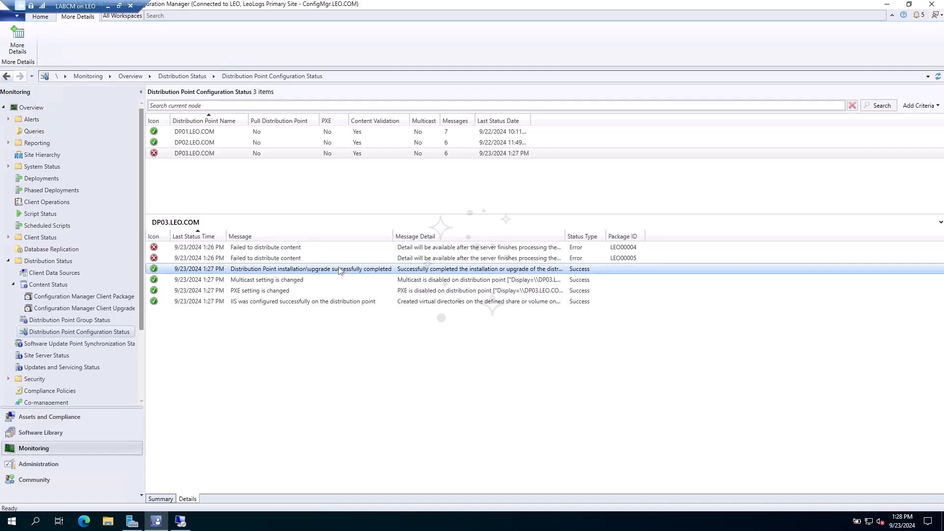
{"action": "left_click", "coordinate": [293, 257]}
{"action": "left_click", "coordinate": [294, 249]}
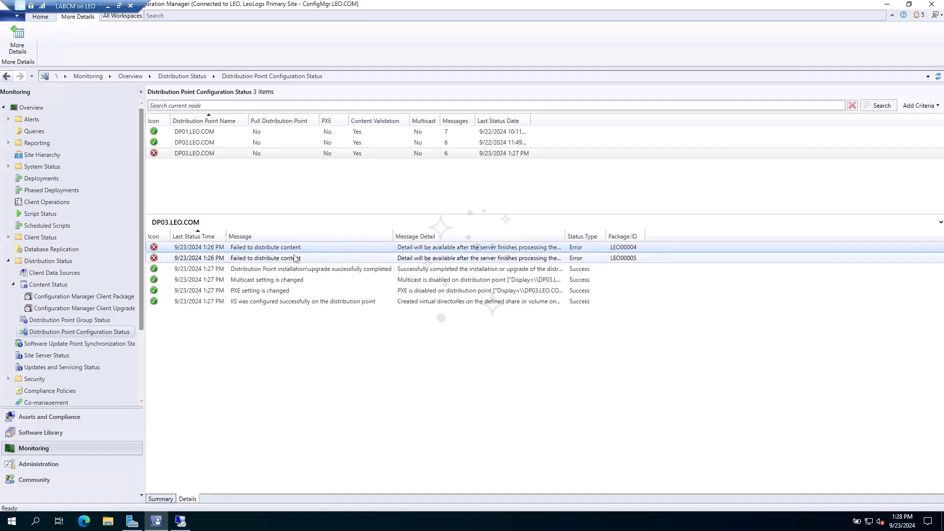
{"action": "left_click", "coordinate": [104, 297]}
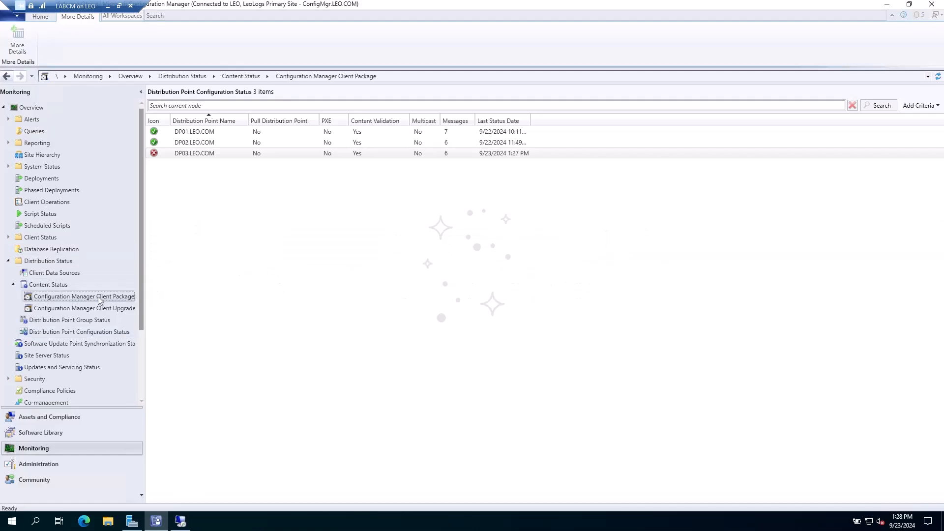
- Redistribute the Configuration Manager Client Package (LEO00004) to DP03.LEO.COM
{"action": "left_click", "coordinate": [249, 141]}
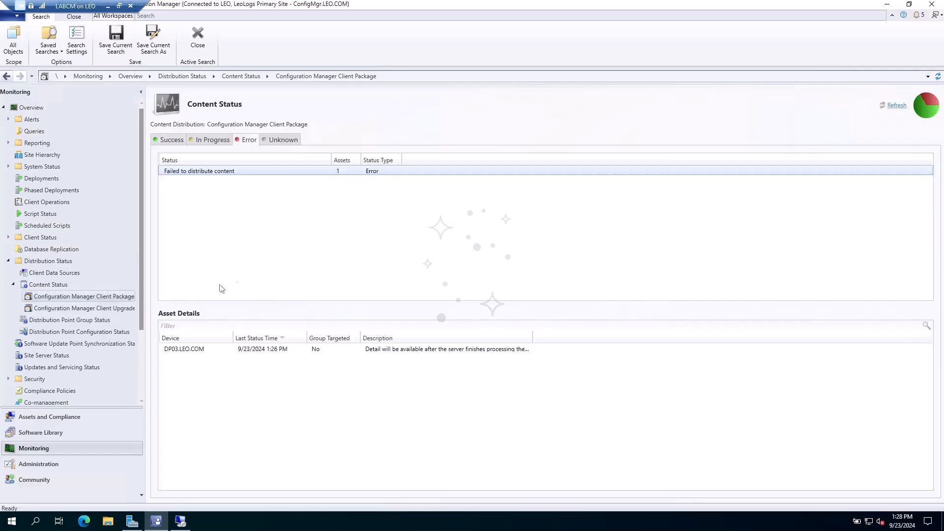
{"action": "right_click", "coordinate": [184, 349]}
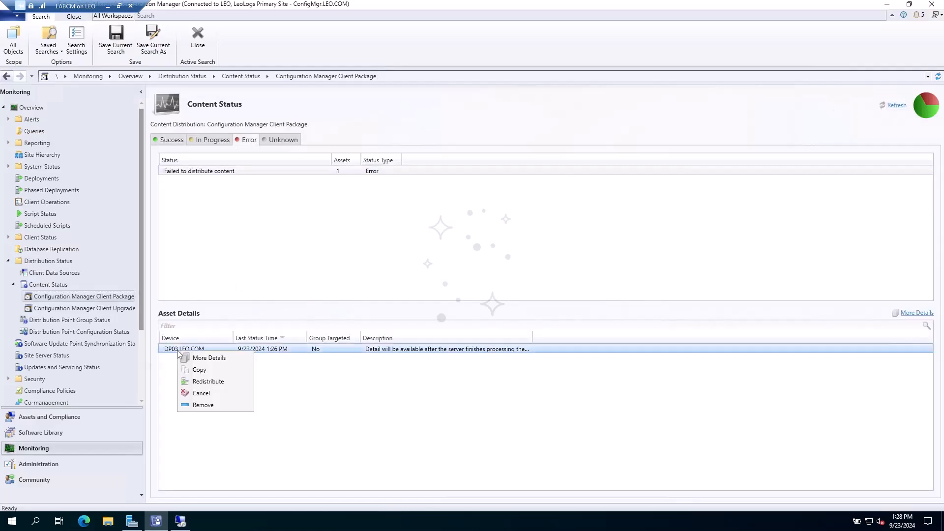
{"action": "left_click", "coordinate": [196, 384]}
{"action": "left_click", "coordinate": [509, 300]}
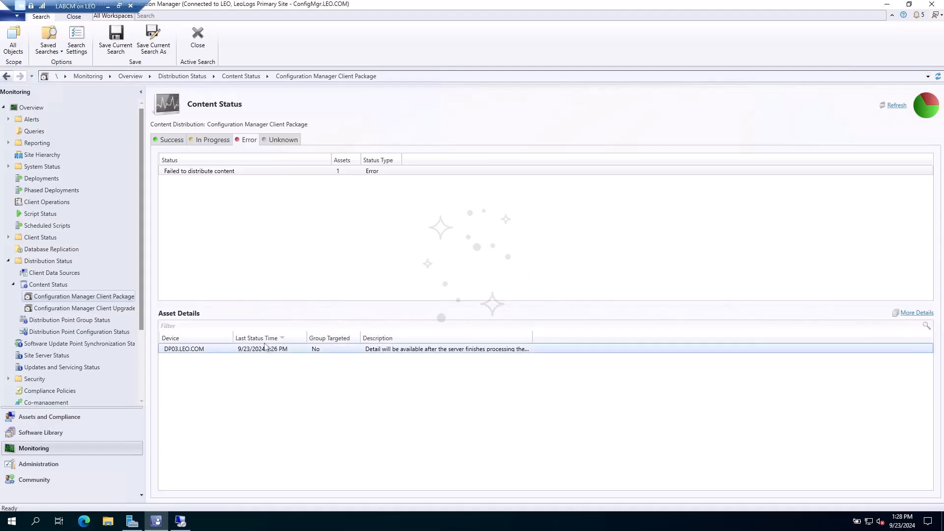
{"action": "right_click", "coordinate": [226, 354]}
{"action": "left_click", "coordinate": [255, 388]}
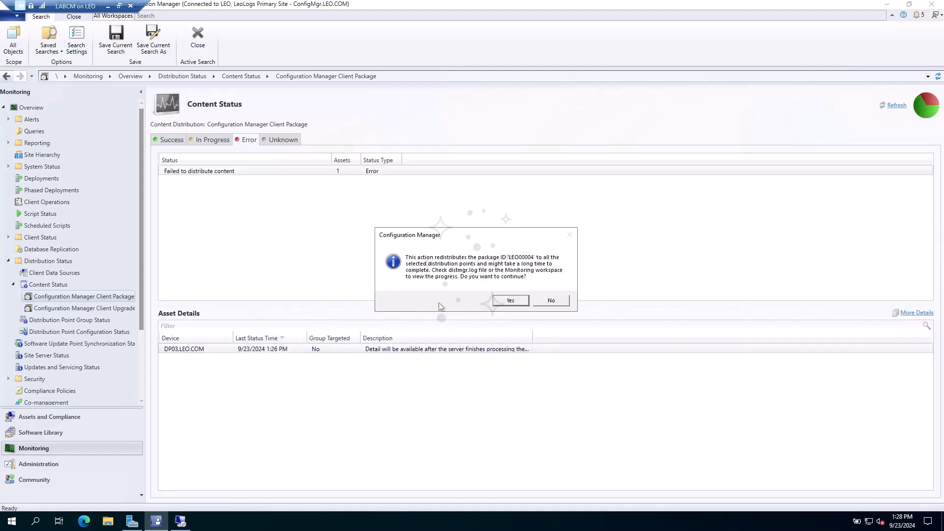
{"action": "left_click", "coordinate": [511, 302]}
- Redistribute the client upgrade package to DP03.LEO.COM
{"action": "left_click", "coordinate": [104, 308]}
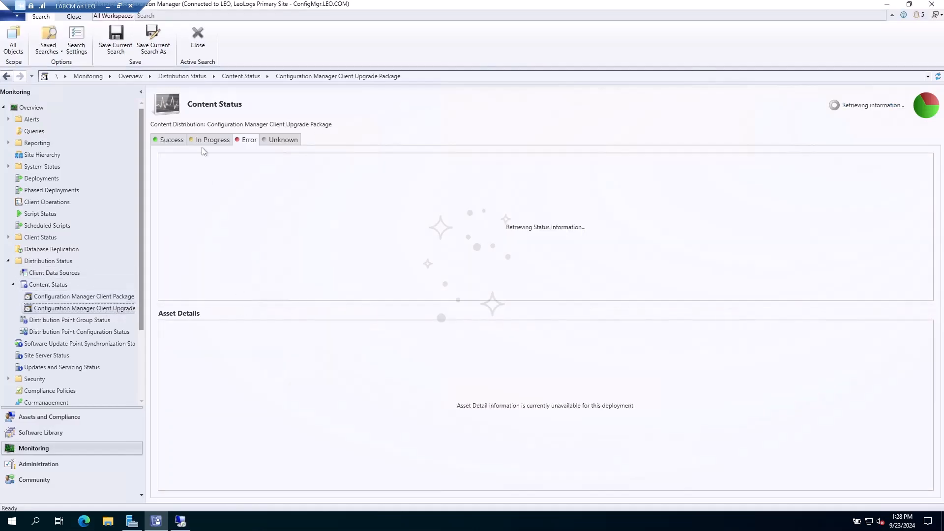
{"action": "left_click", "coordinate": [192, 349]}
{"action": "right_click", "coordinate": [194, 349]}
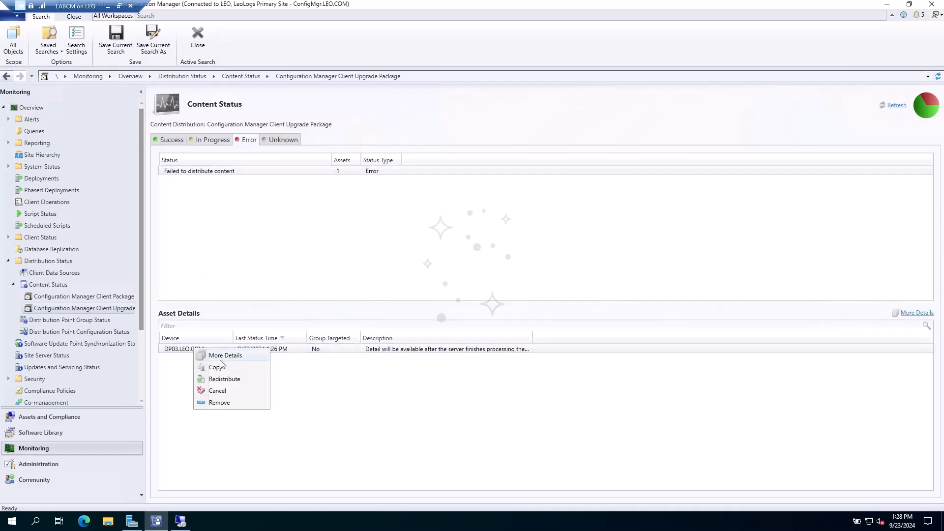
{"action": "left_click", "coordinate": [224, 379]}
{"action": "left_click", "coordinate": [504, 300]}
{"action": "right_click", "coordinate": [192, 349]}
{"action": "left_click", "coordinate": [217, 377]}
{"action": "left_click", "coordinate": [509, 301]}
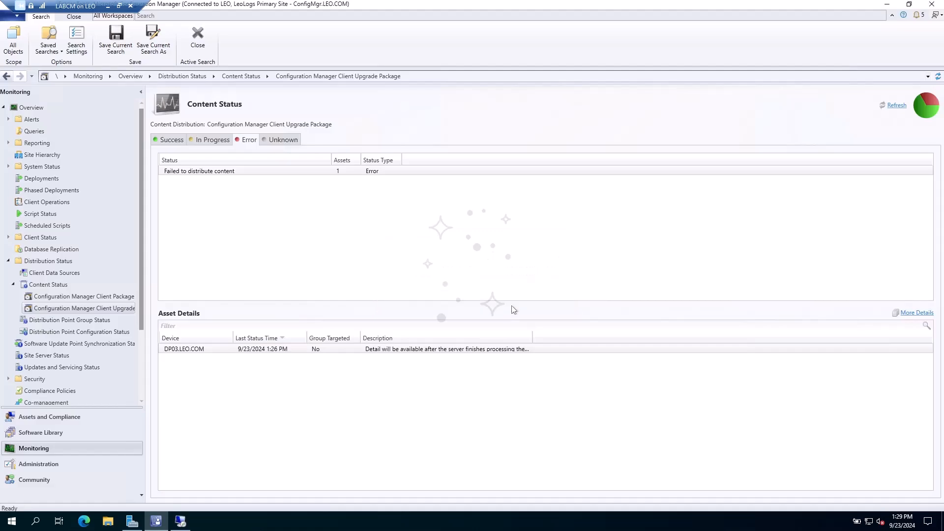
- Refresh both packages, confirm the upgrade package is In Progress, then view DP03's new SMSSIG$ and SMSPKGD$ folders
{"action": "left_click", "coordinate": [897, 105]}
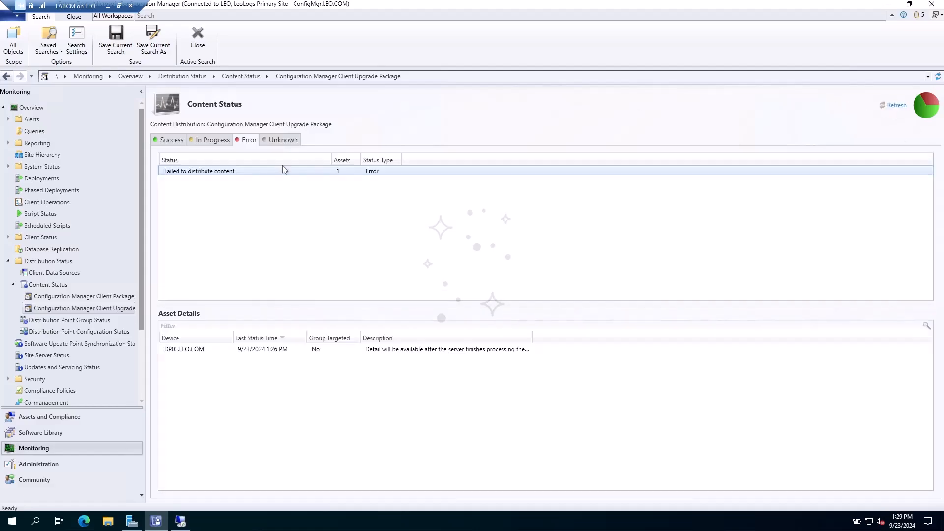
{"action": "left_click", "coordinate": [107, 296]}
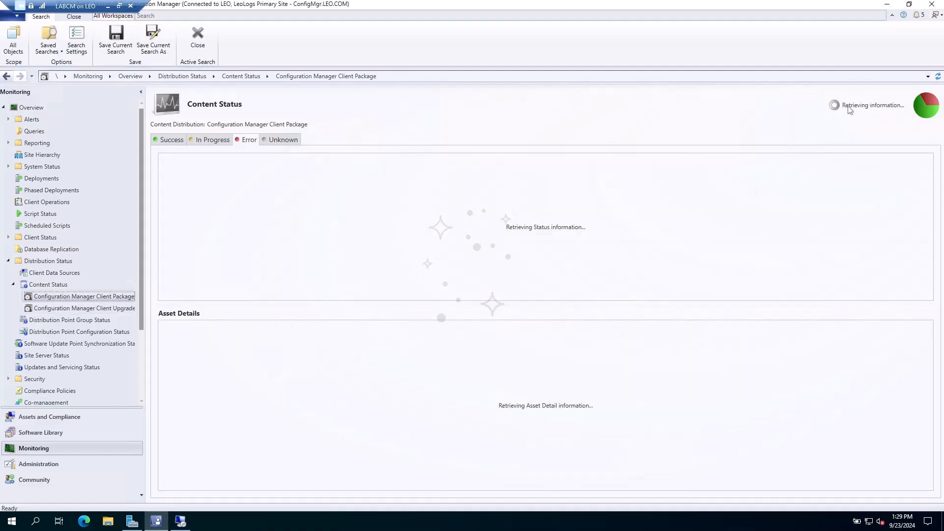
{"action": "left_click", "coordinate": [896, 106]}
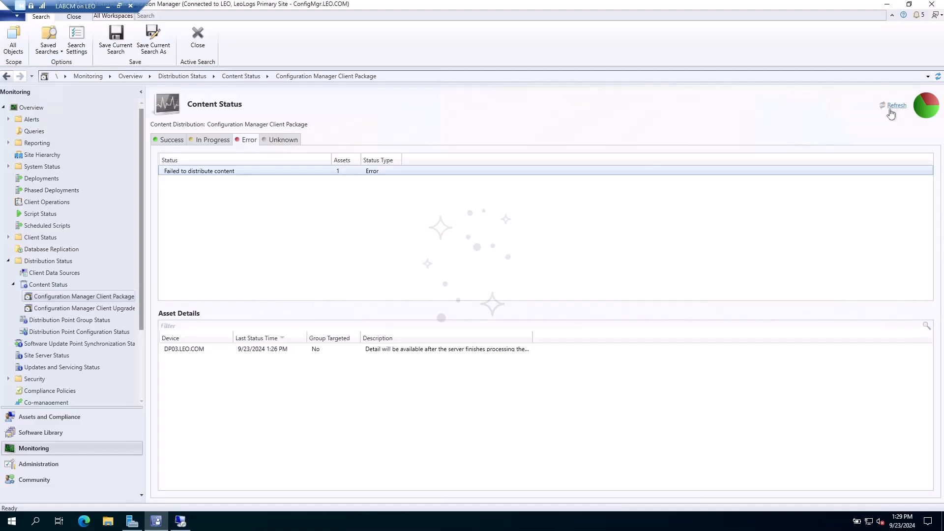
{"action": "left_click", "coordinate": [82, 309]}
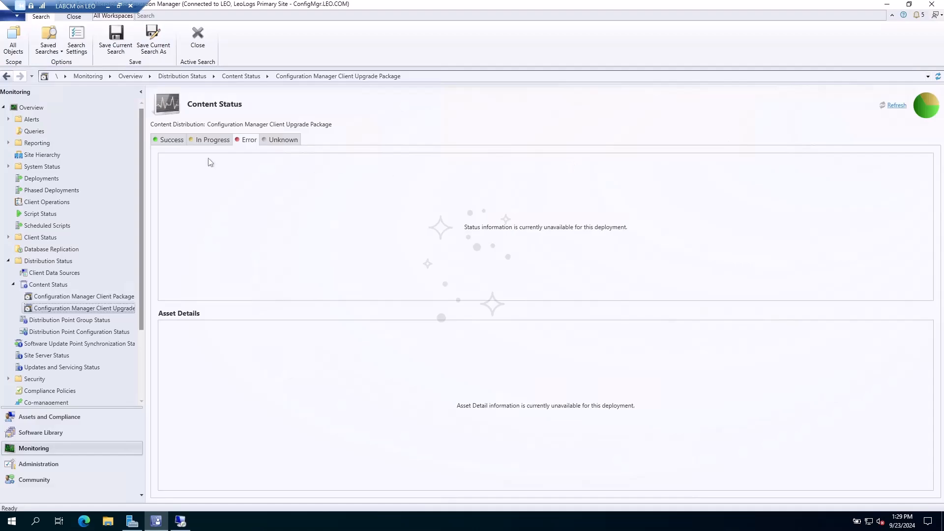
{"action": "left_click", "coordinate": [213, 141]}
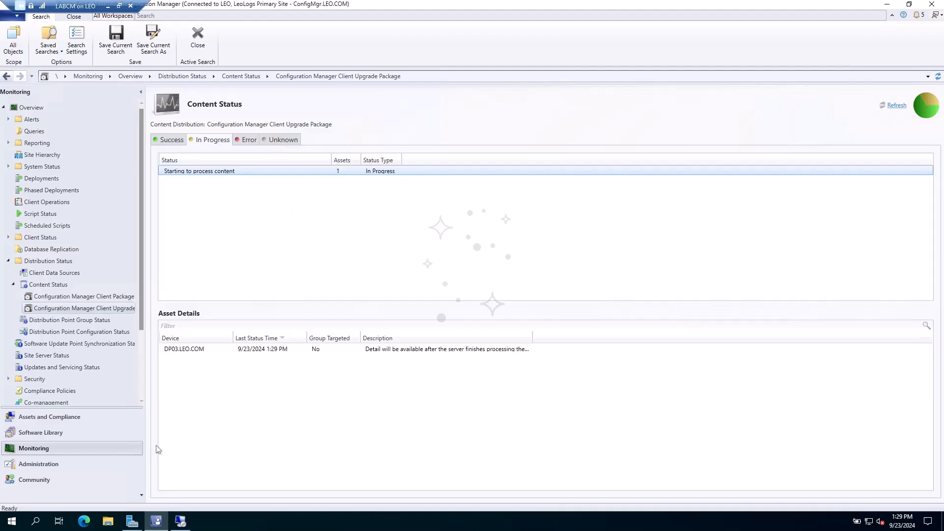
{"action": "left_click", "coordinate": [180, 522]}
{"action": "left_click_drag", "start_coordinate": [313, 255], "coordinate": [342, 205]}
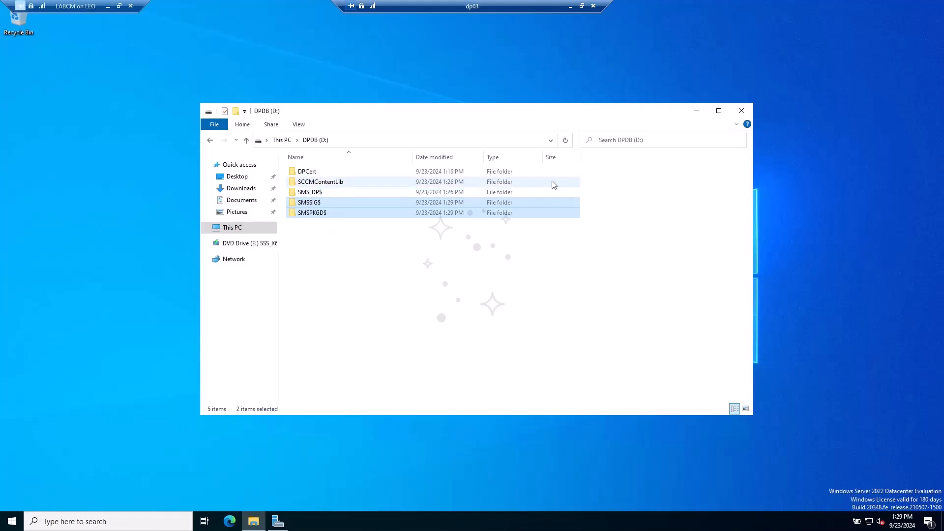
{"action": "left_click_drag", "start_coordinate": [594, 180], "coordinate": [567, 190]}
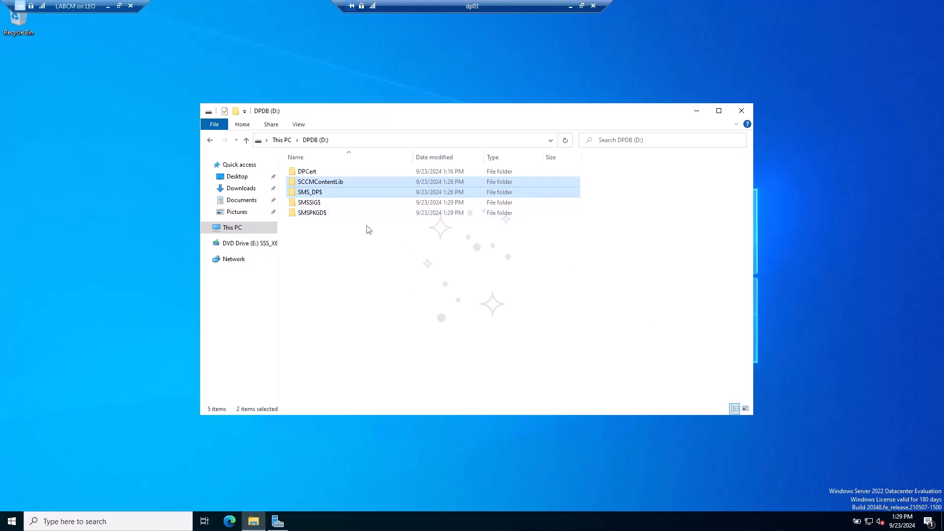
{"action": "left_click", "coordinate": [315, 220]}
{"action": "left_click_drag", "start_coordinate": [294, 238], "coordinate": [340, 202]}
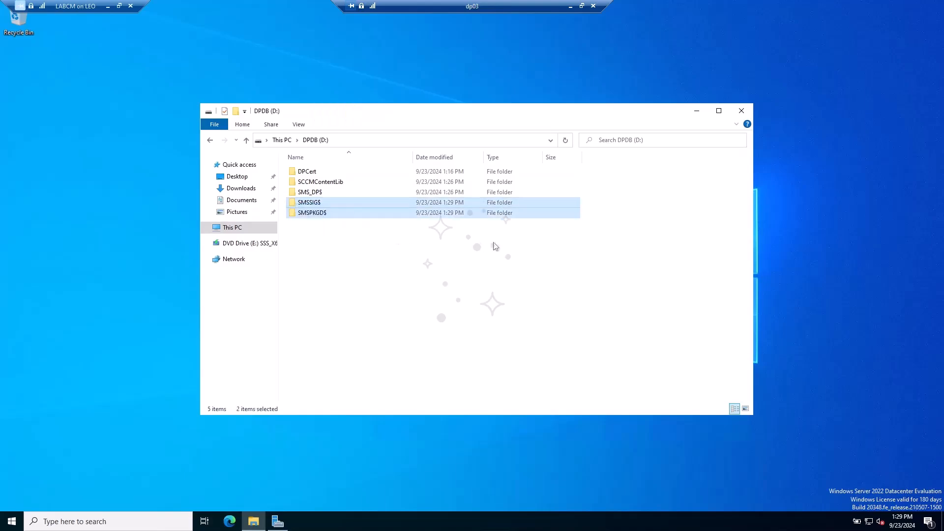
{"action": "left_click", "coordinate": [357, 272]}
{"action": "left_click_drag", "start_coordinate": [321, 268], "coordinate": [389, 185]}
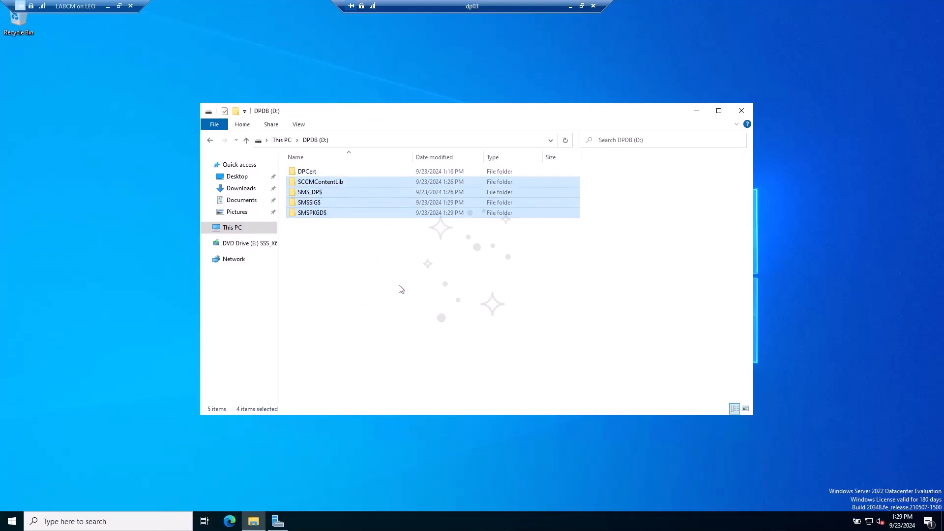
{"action": "left_click", "coordinate": [394, 323]}
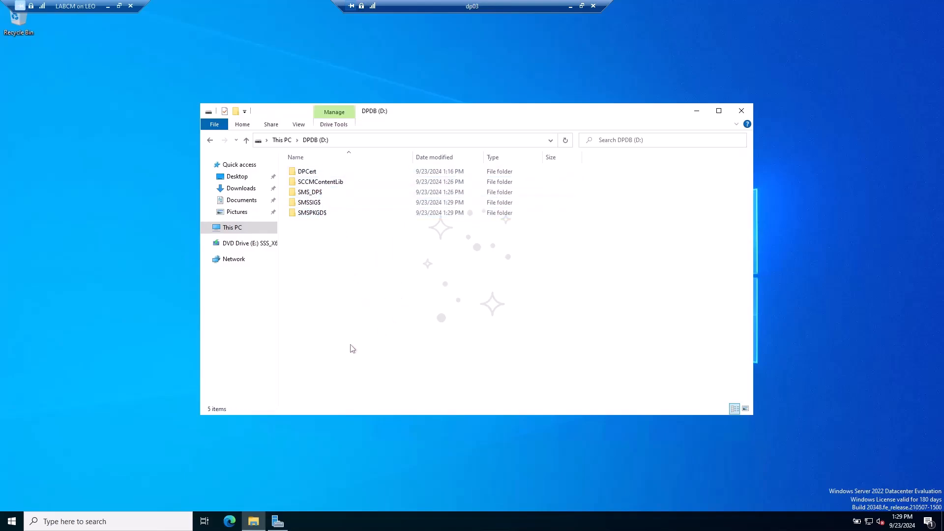
- Back in the console, show DP03's Distribution Point Configuration Status details
{"action": "left_click", "coordinate": [571, 6]}
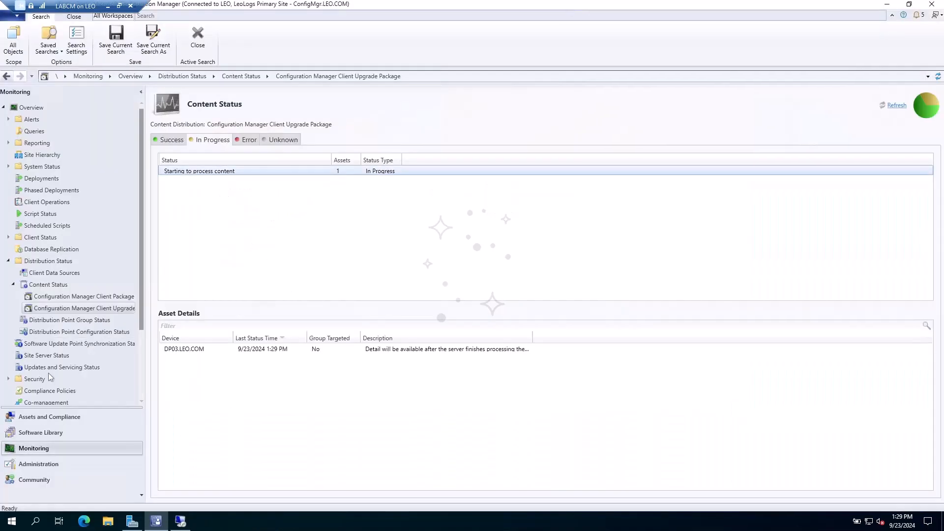
{"action": "left_click", "coordinate": [88, 343]}
{"action": "left_click", "coordinate": [95, 333]}
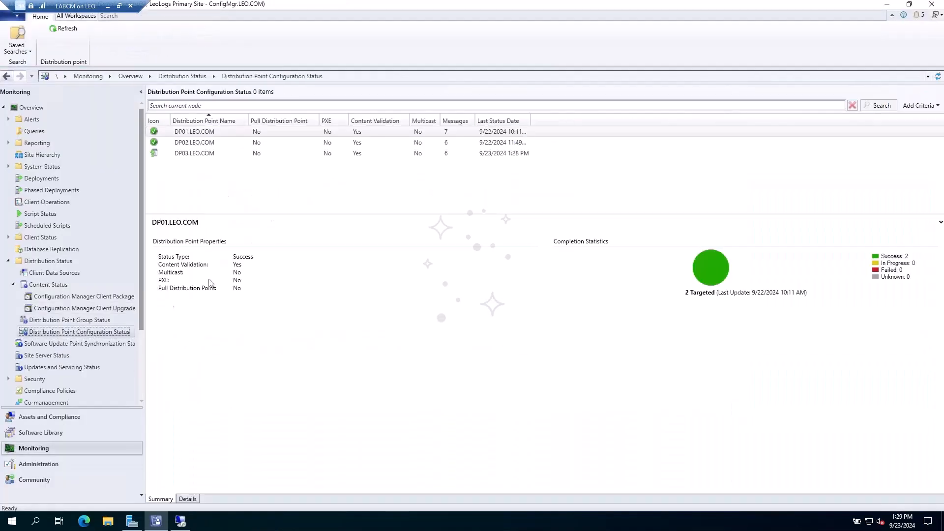
{"action": "left_click", "coordinate": [192, 154]}
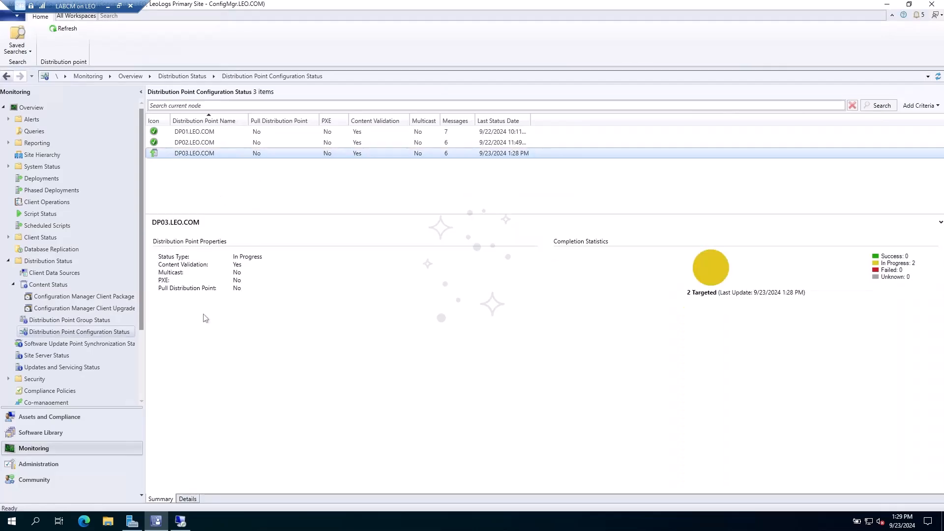
{"action": "left_click", "coordinate": [187, 499]}
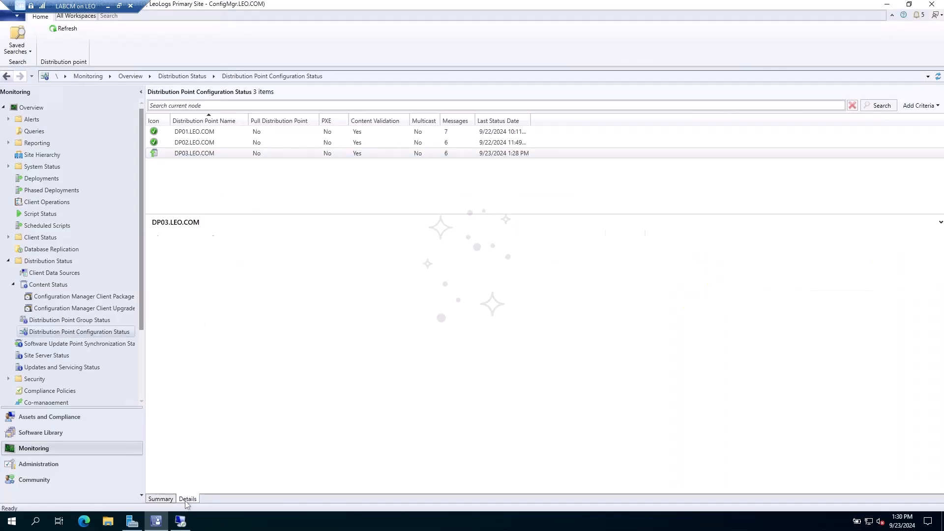
- Refresh the content status of the client package and the client upgrade package
{"action": "left_click", "coordinate": [93, 297]}
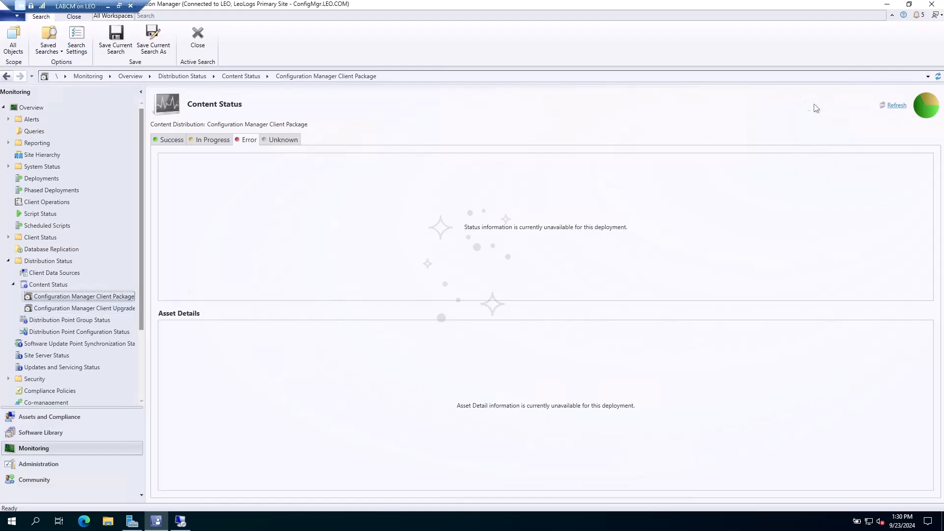
{"action": "left_click", "coordinate": [898, 105]}
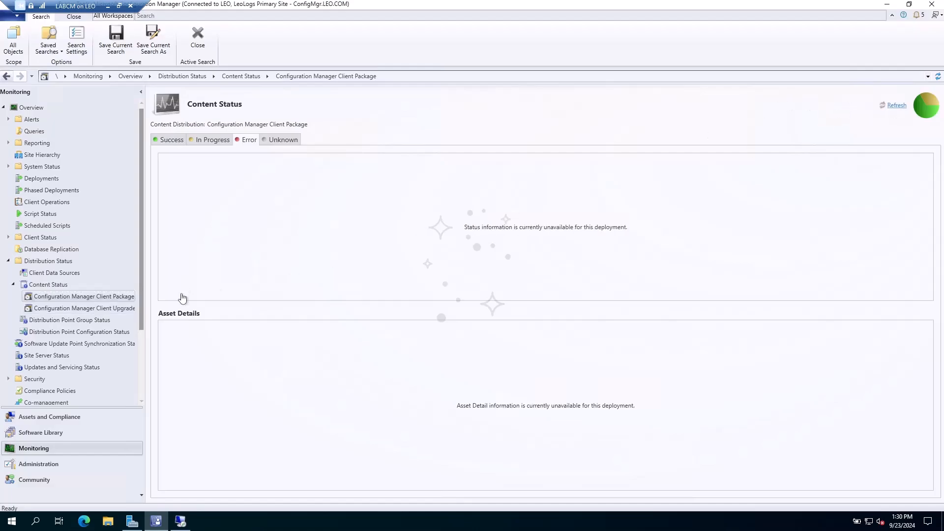
{"action": "left_click", "coordinate": [84, 309]}
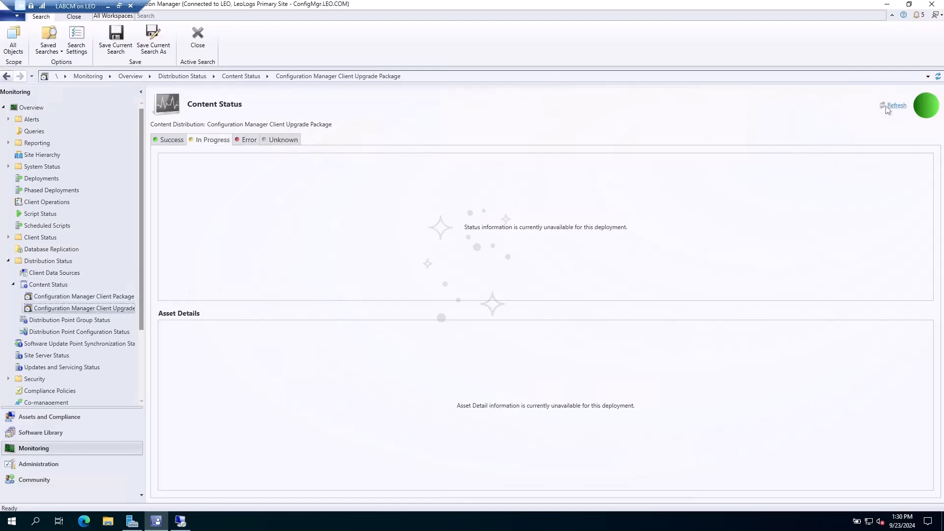
{"action": "left_click", "coordinate": [83, 296]}
{"action": "left_click", "coordinate": [894, 105]}
{"action": "left_click", "coordinate": [895, 107]}
{"action": "left_click", "coordinate": [894, 107]}
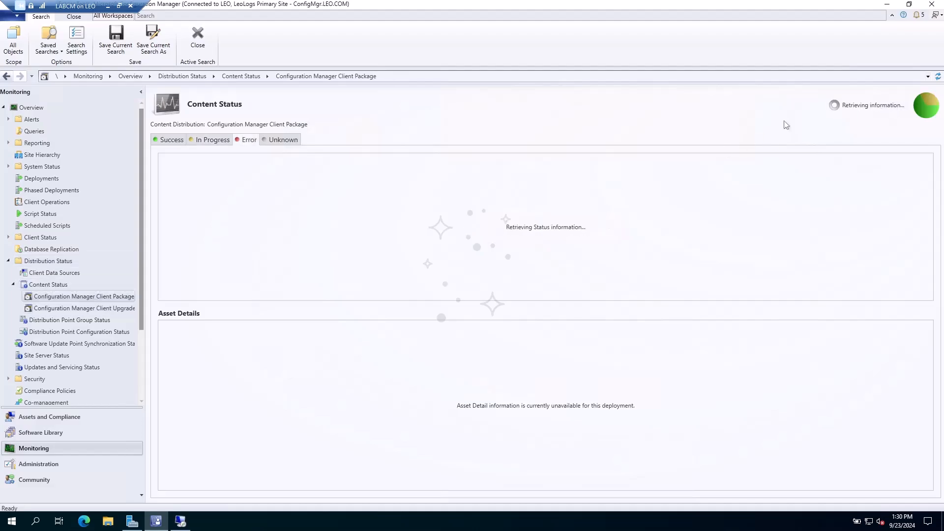
- Recheck DP03's configuration summary, then advance the slideshow to the See You Soon slide
{"action": "left_click", "coordinate": [91, 332]}
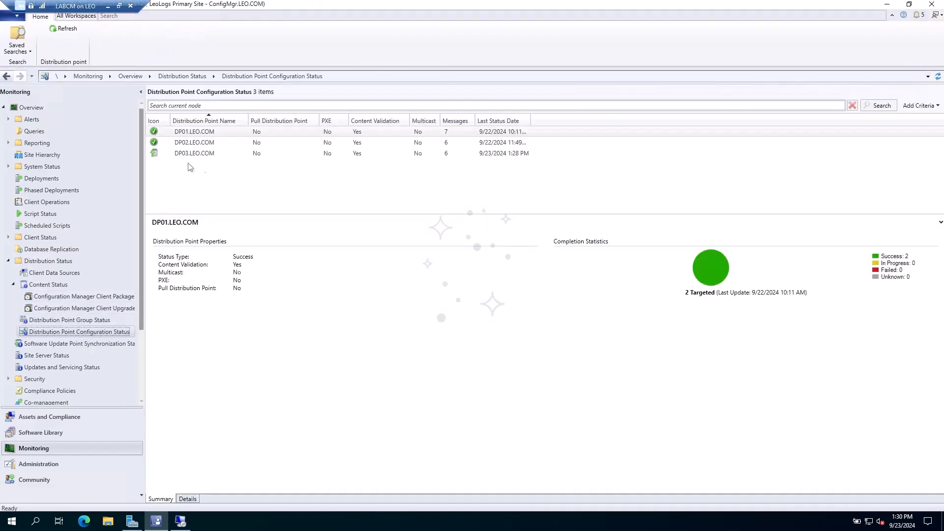
{"action": "left_click", "coordinate": [187, 157]}
{"action": "left_click", "coordinate": [414, 211]}
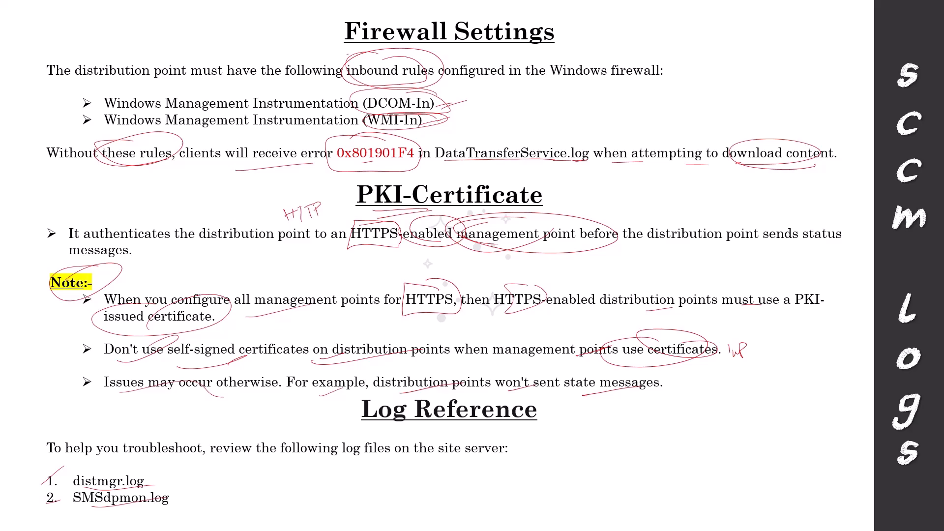
{"action": "left_click", "coordinate": [361, 277]}
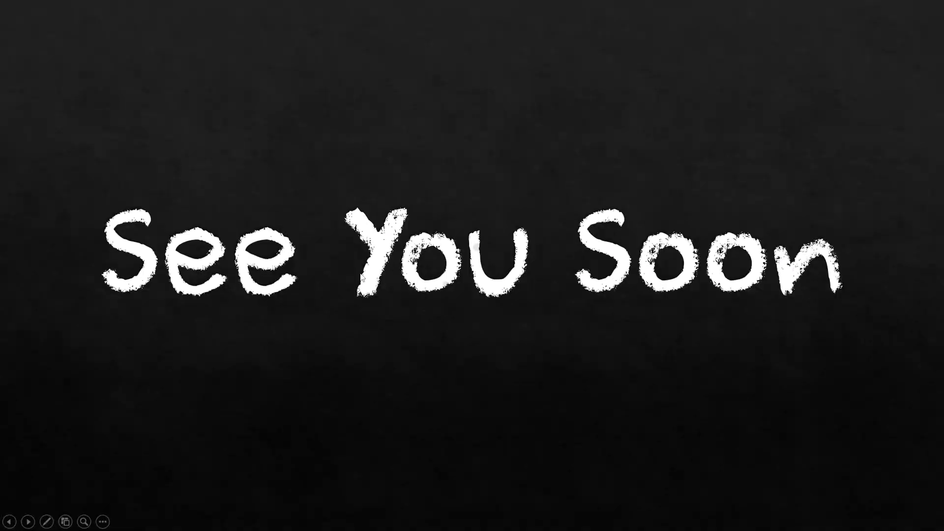